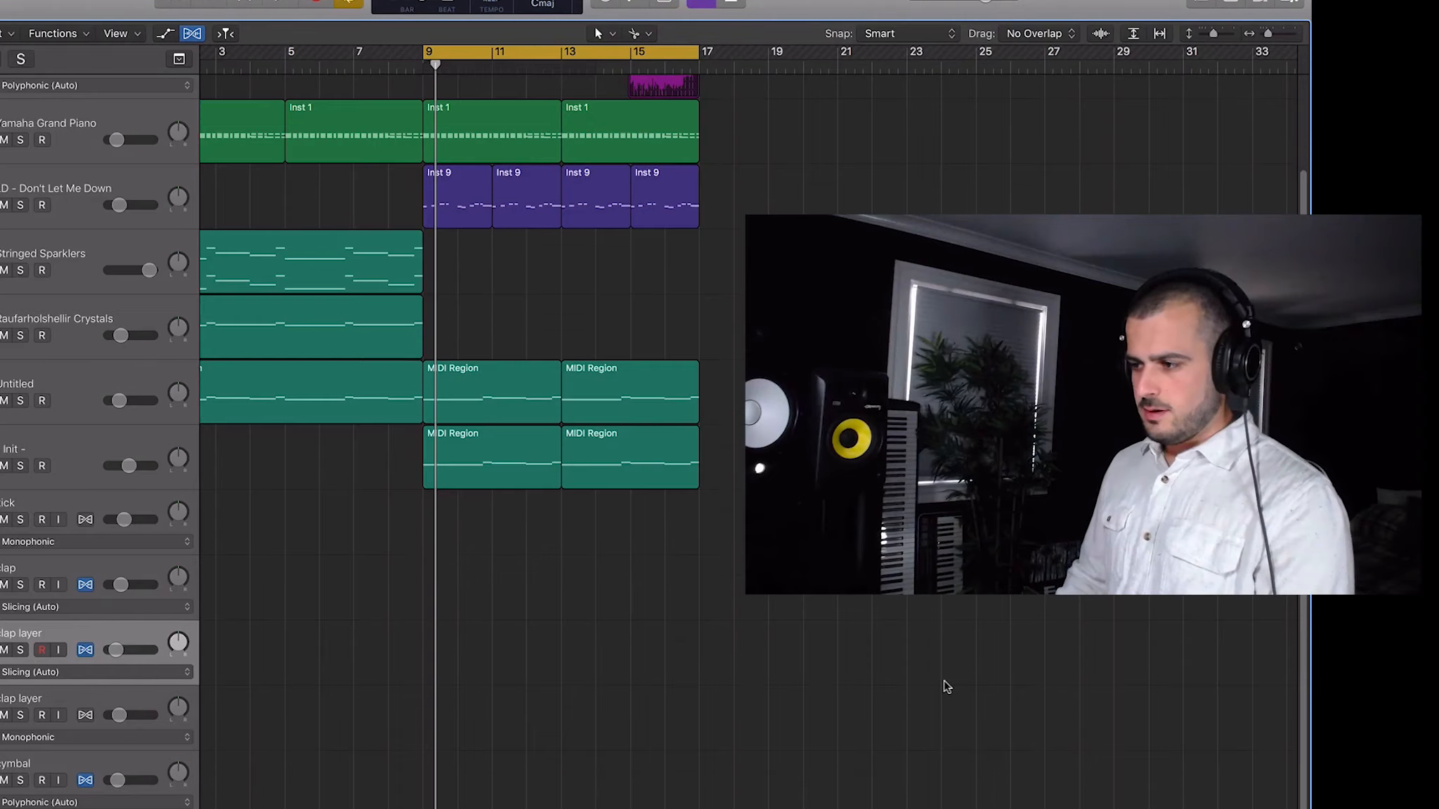
Play back the arrangement from bar 9 to hear the section that needs drums
scroll(938, 703, "up", 3)
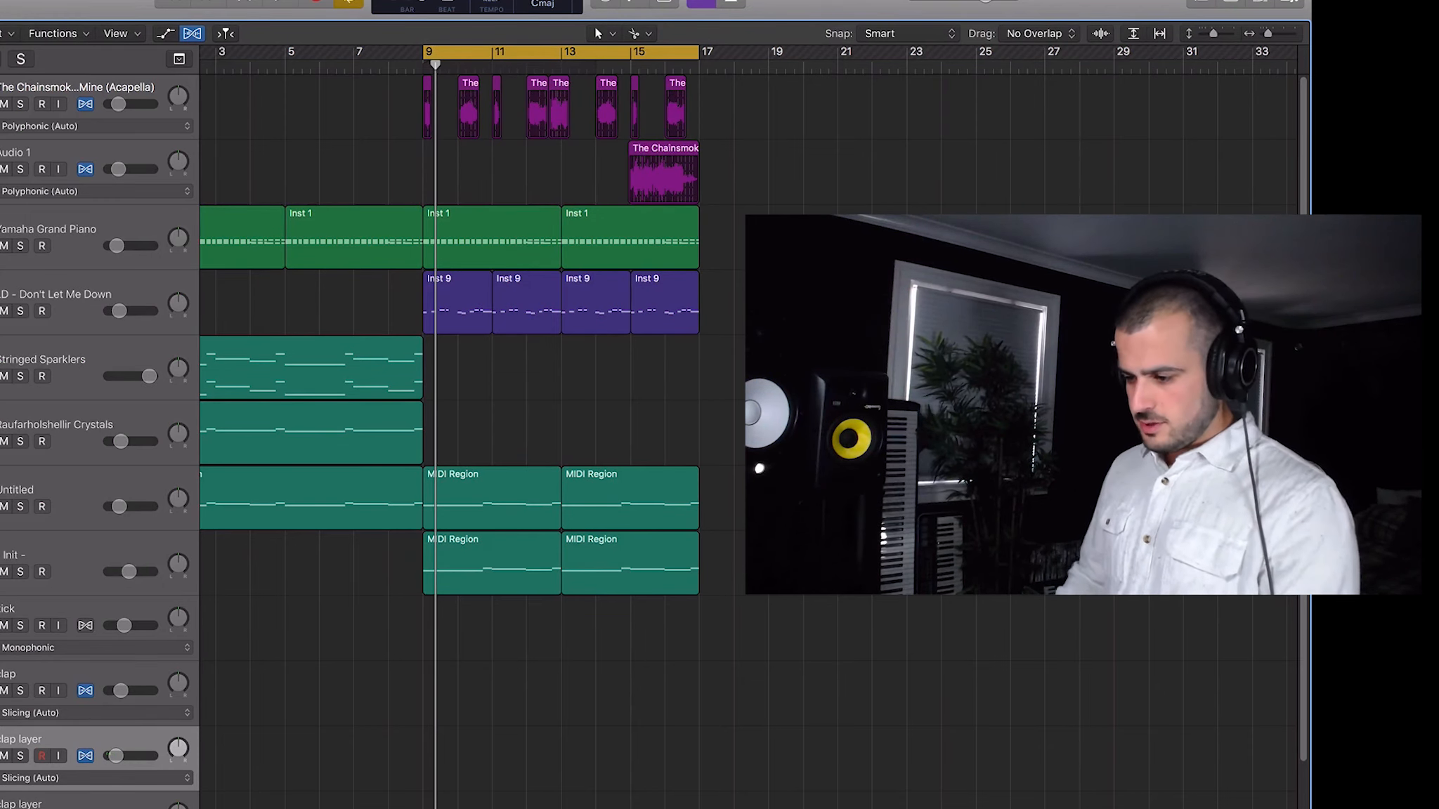
scroll(840, 676, "down", 3)
key("space")
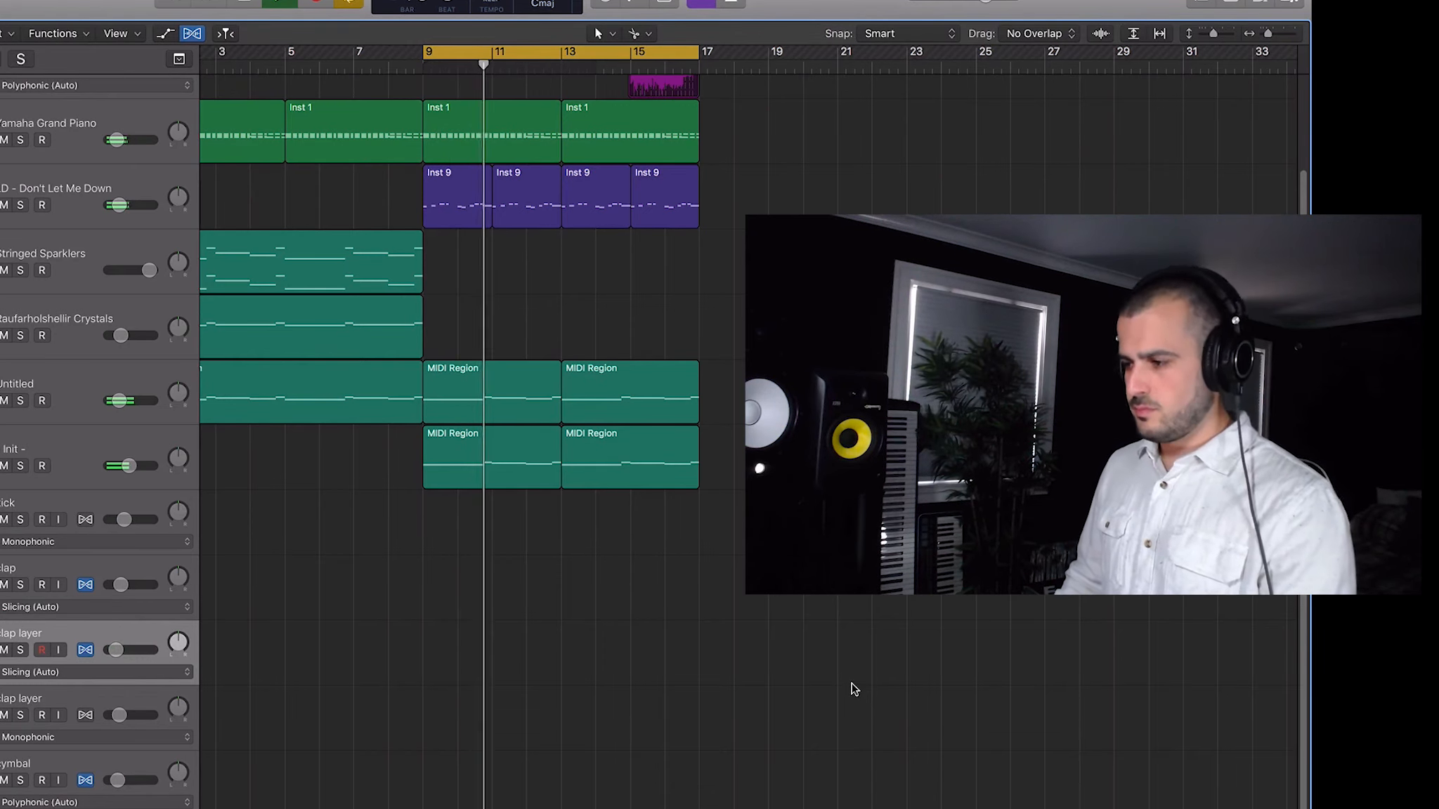
key("space")
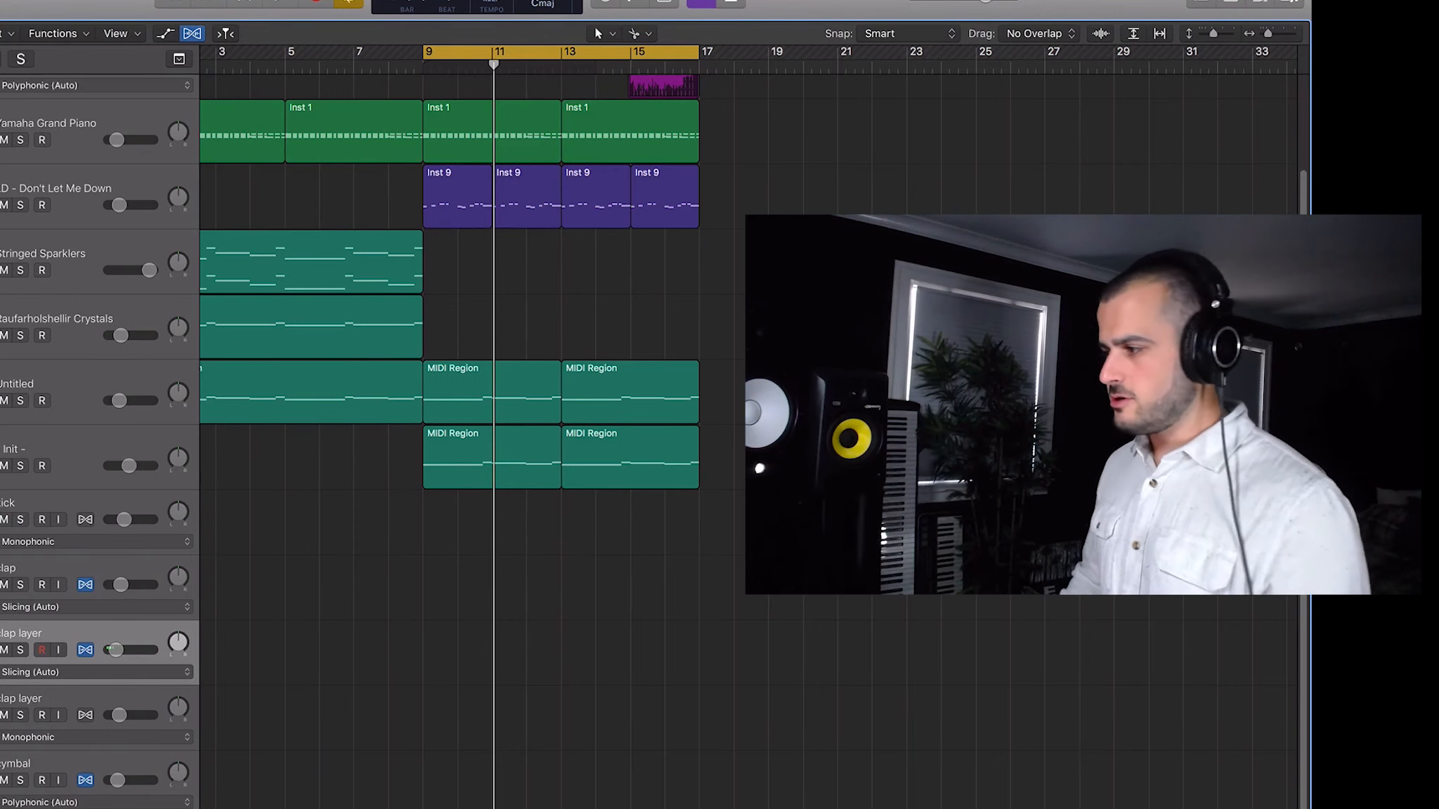
Place the SS_kick_what_did_you_say sample from the drums folder on the kick track at bar 9
key("f")
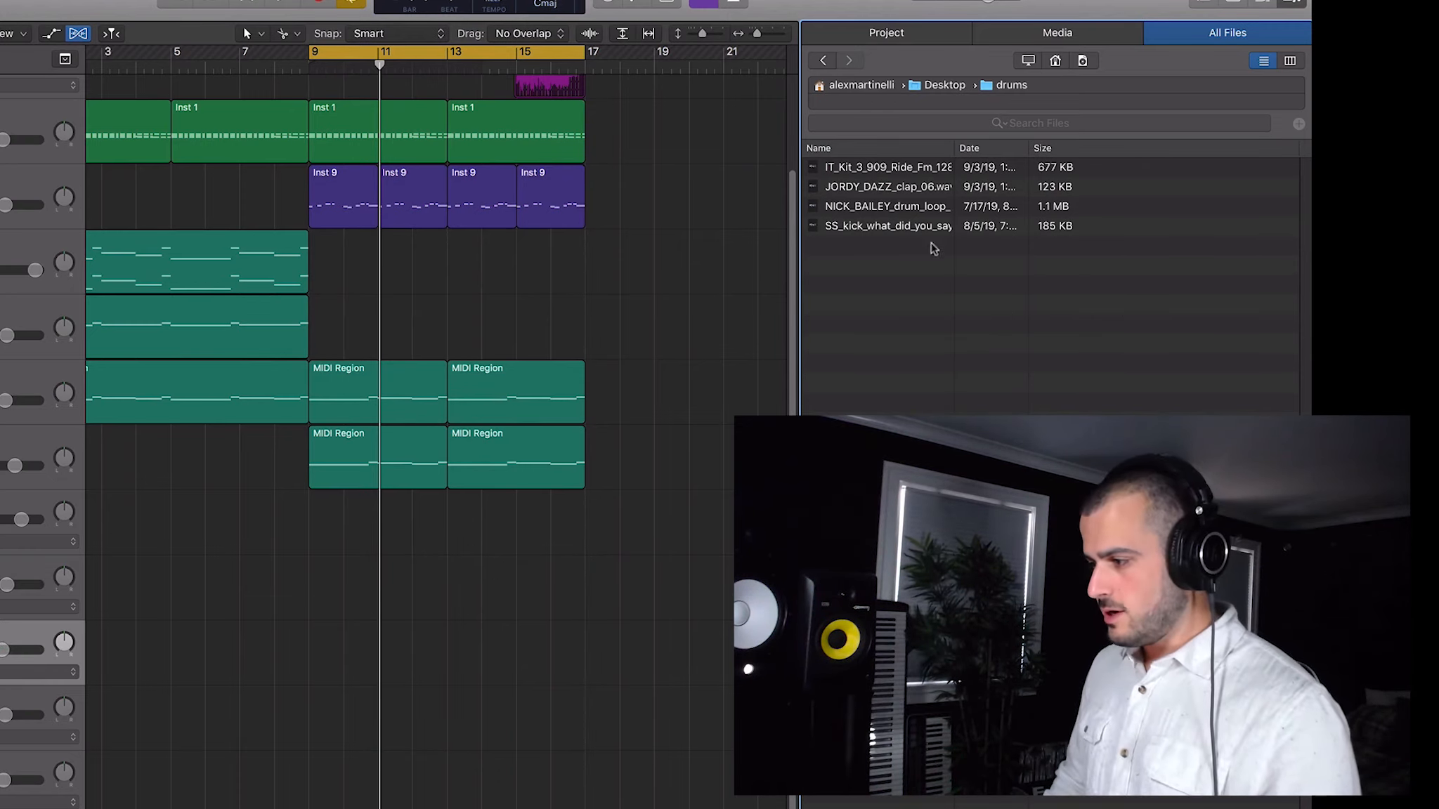
left_click(889, 227)
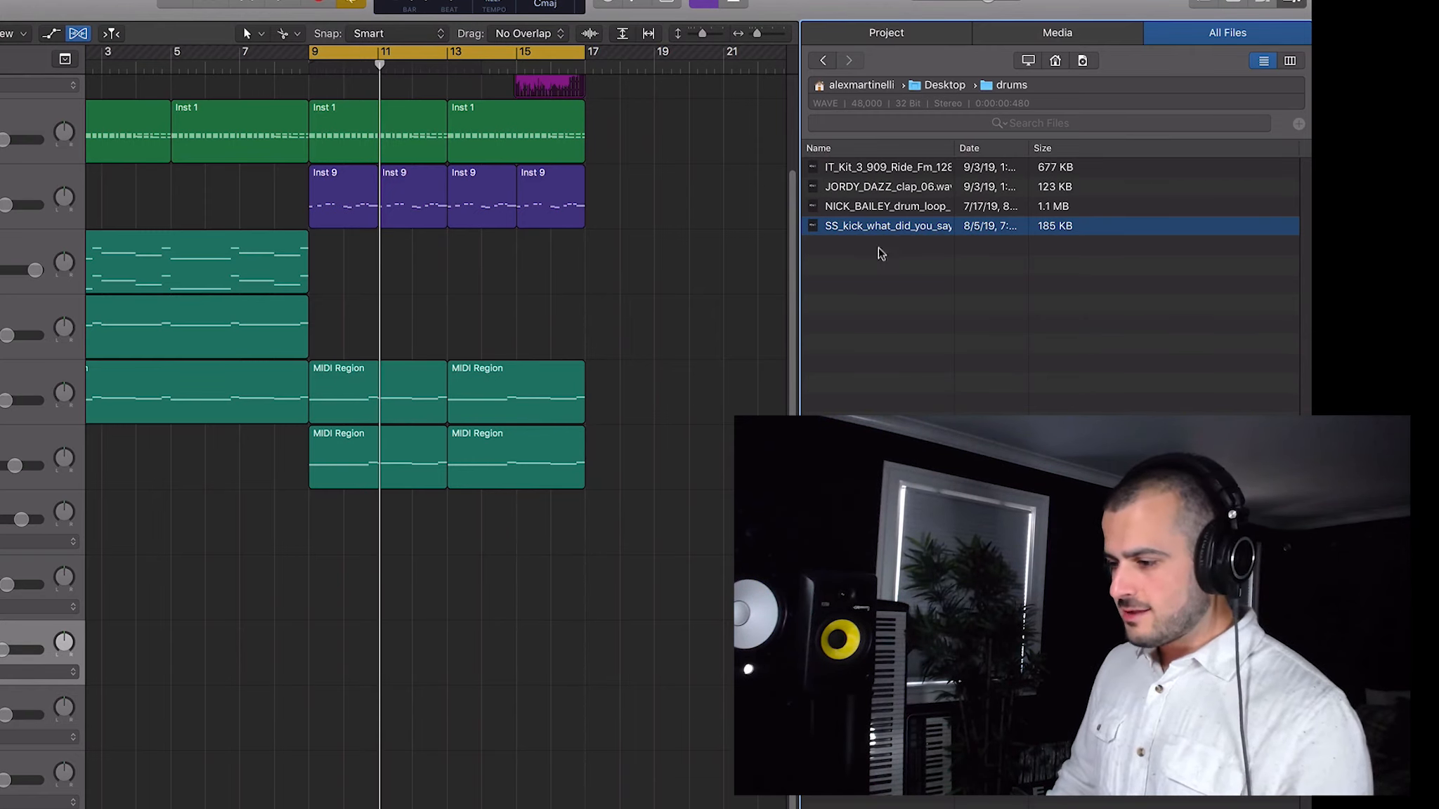
left_click_drag(881, 226, 311, 524)
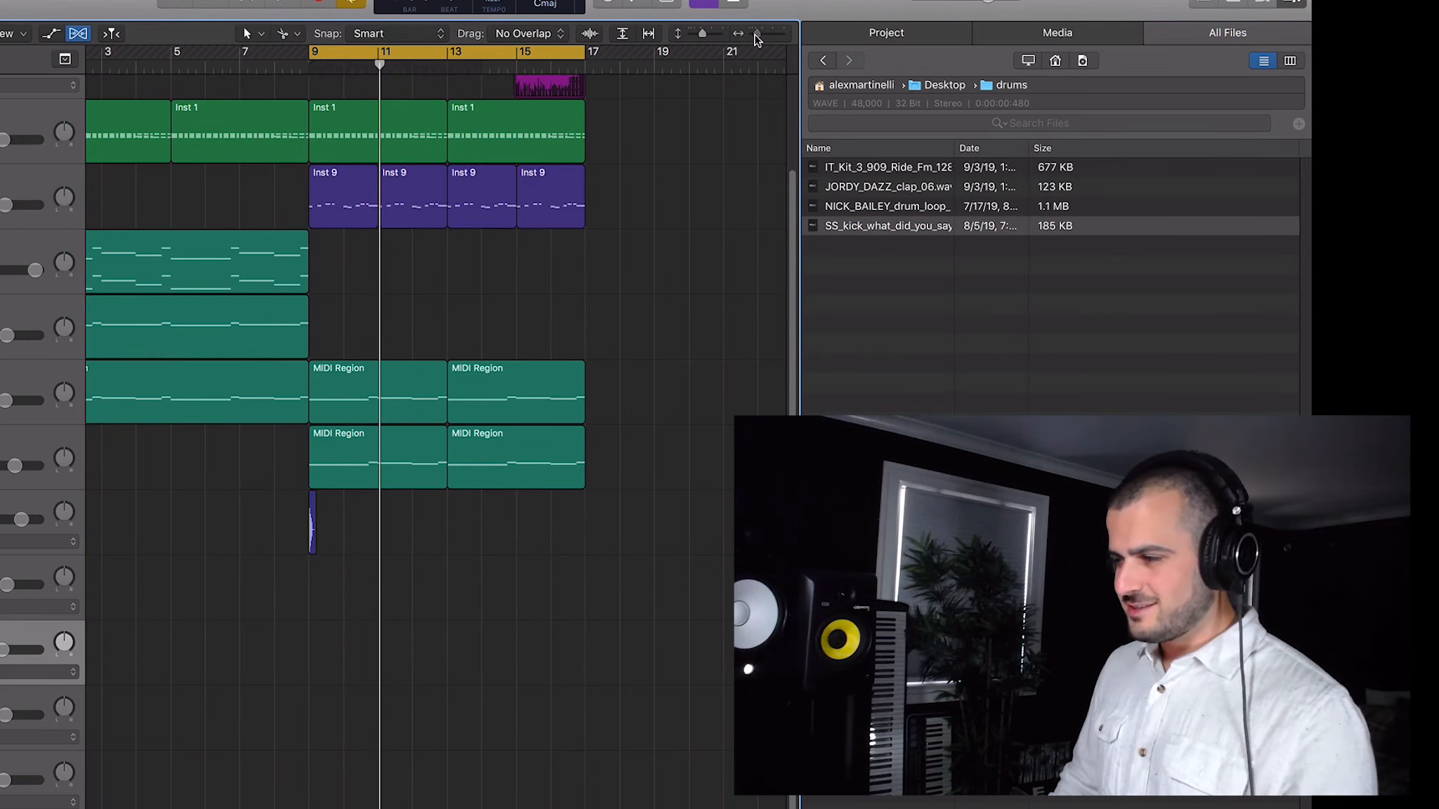
left_click_drag(756, 35, 762, 35)
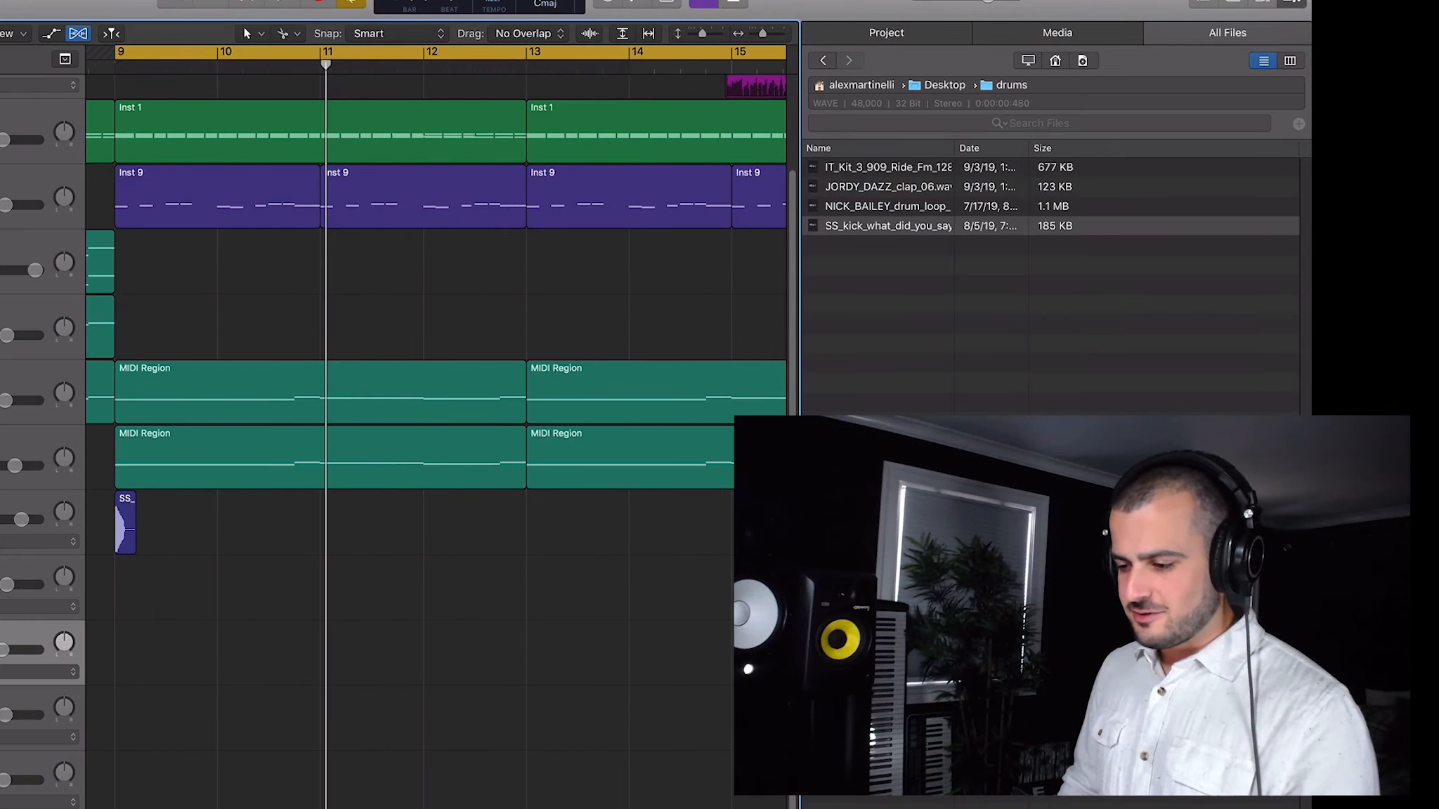
scroll(436, 421, "left", 3)
left_click_drag(416, 542, 288, 520)
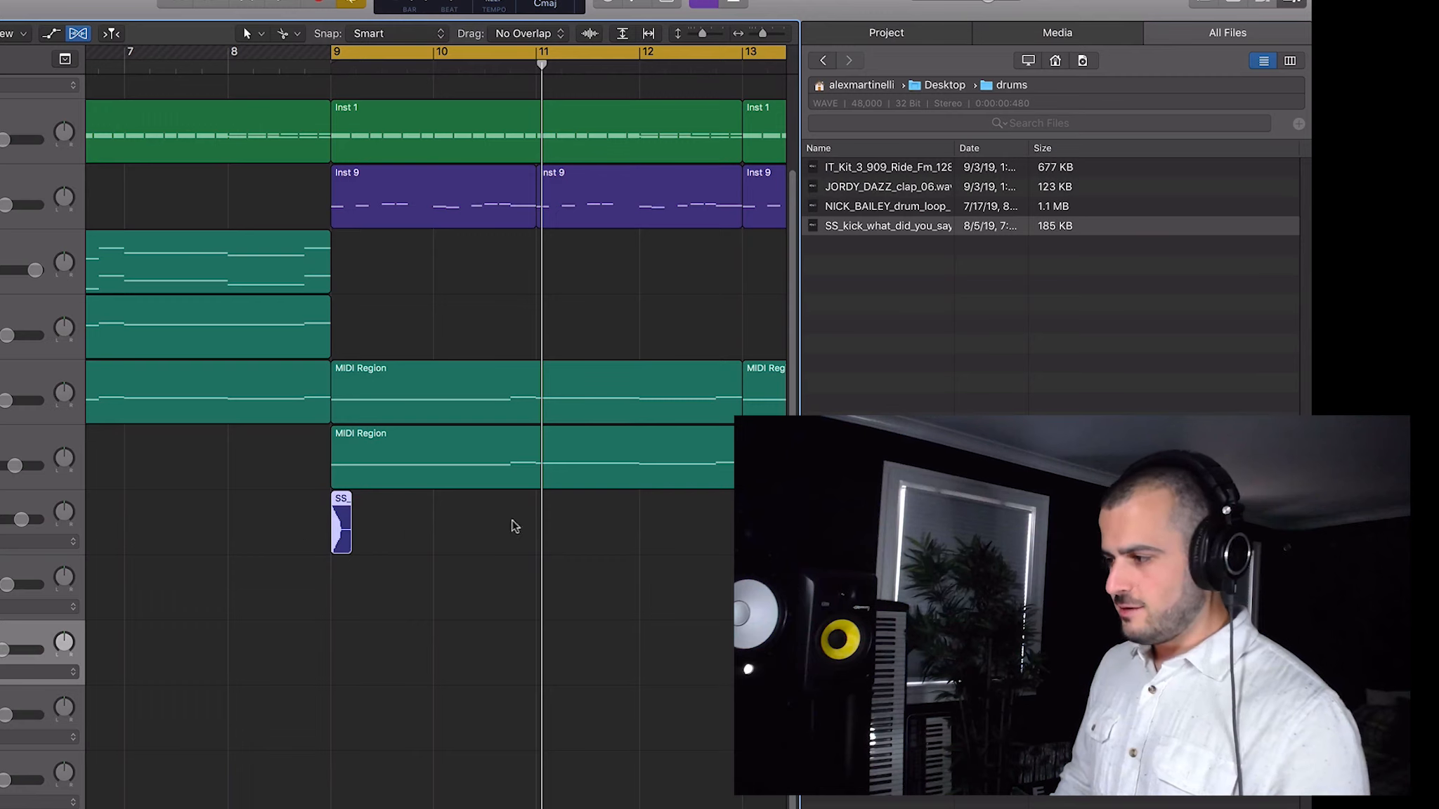
Add JORDY_DAZZ_clap_06 to the clap track, solo it, and repeat it on beats 2 and 4 of bars 9 and 10
left_click(913, 186)
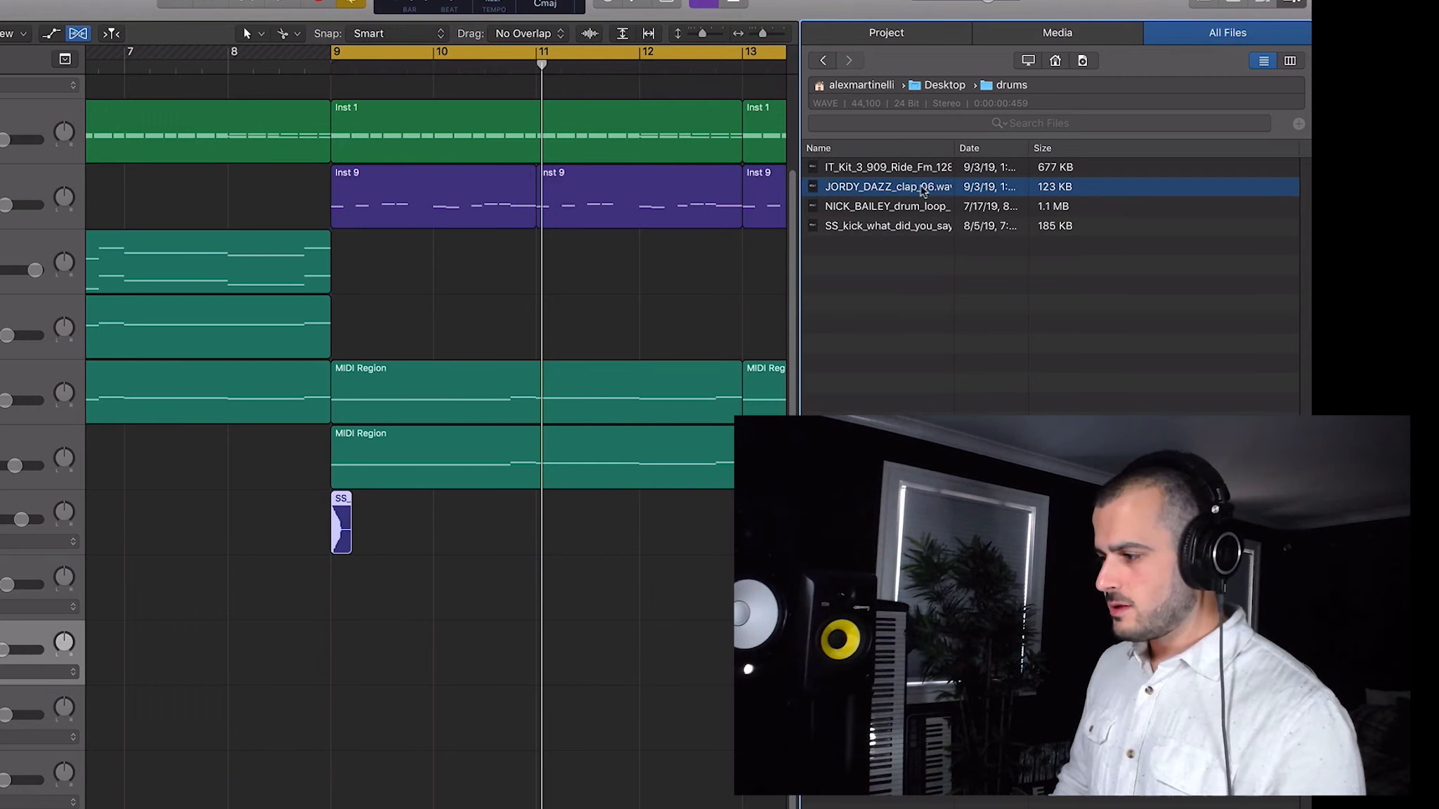
left_click_drag(924, 187, 394, 580)
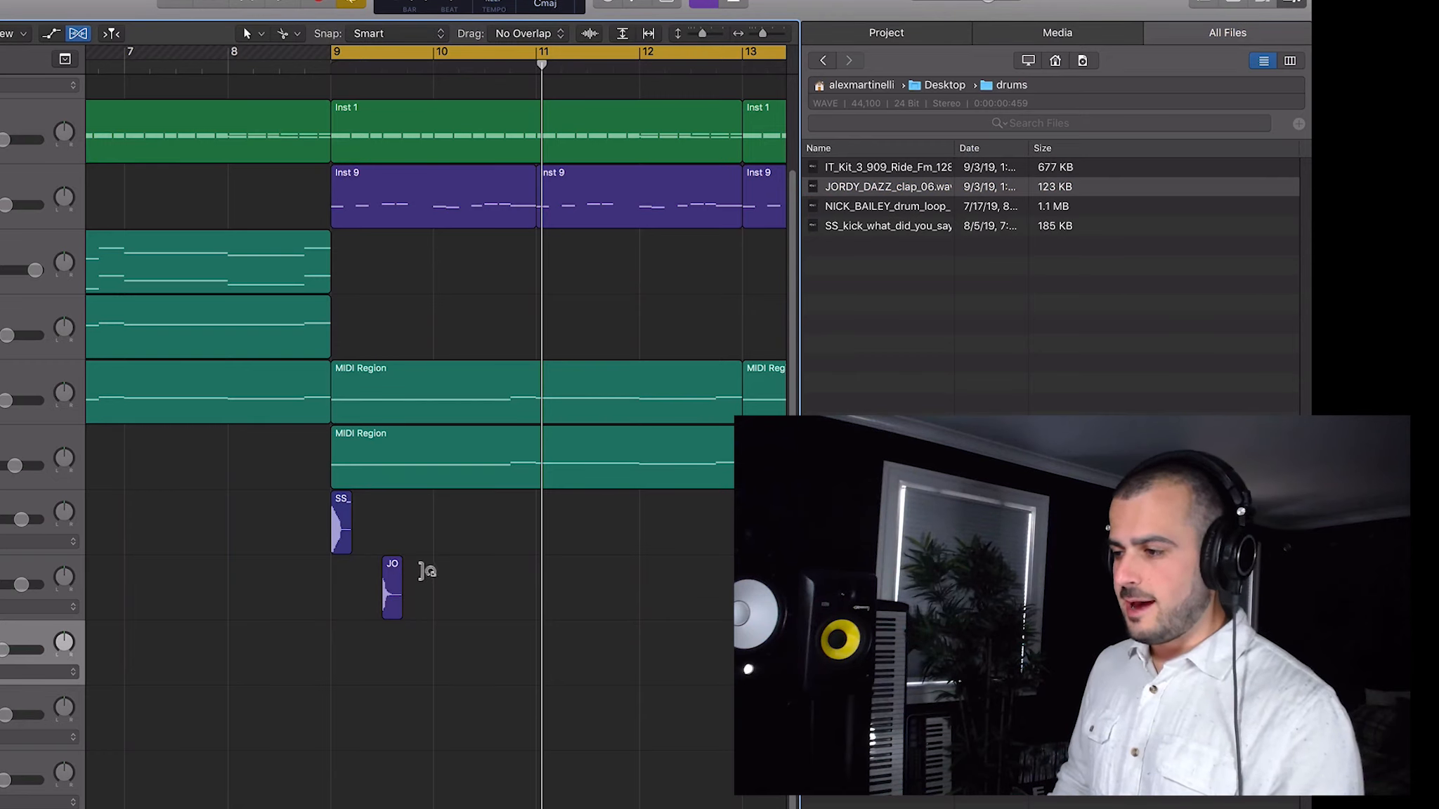
key("ctrl+s")
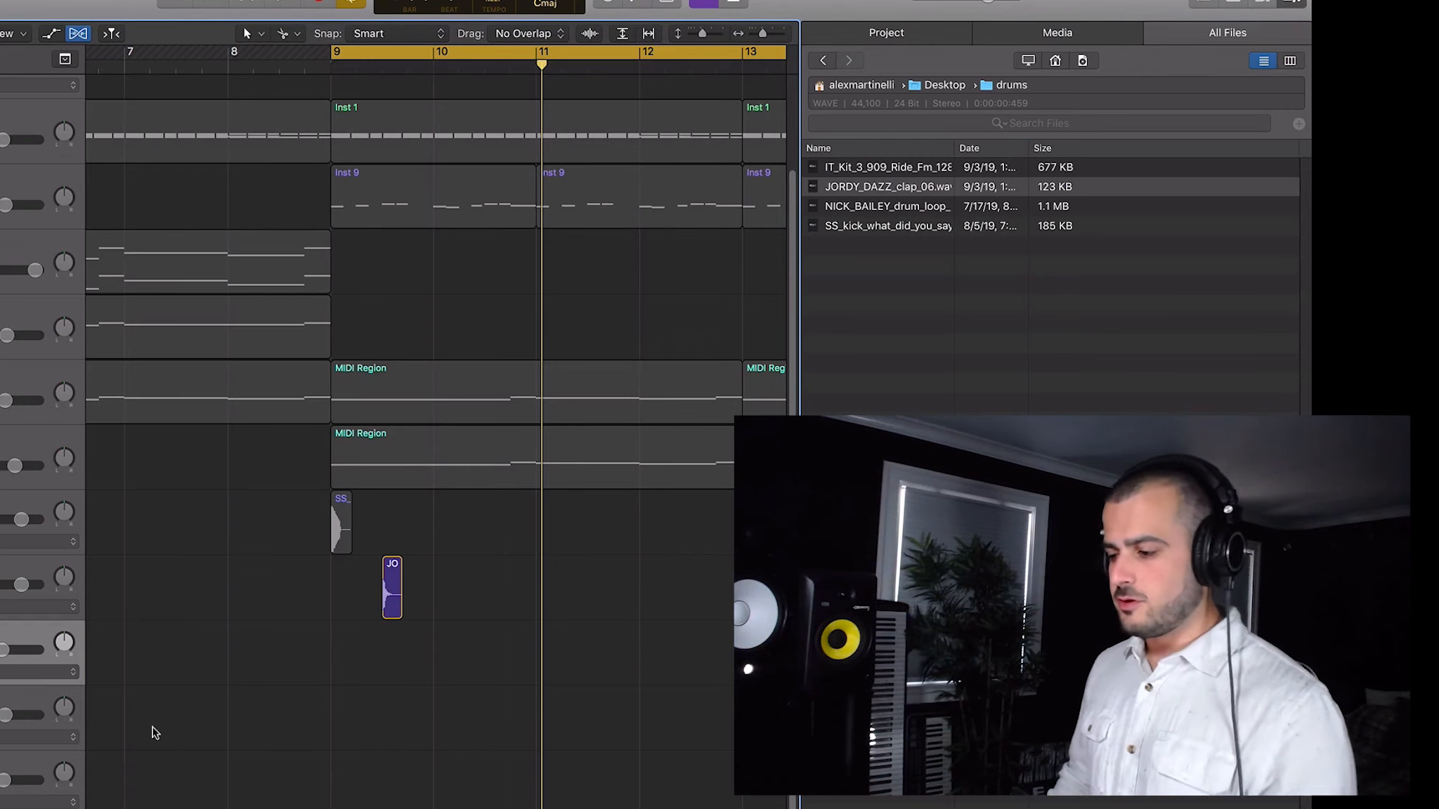
left_click_drag(392, 587, 470, 590)
key("super+r")
key("super+r")
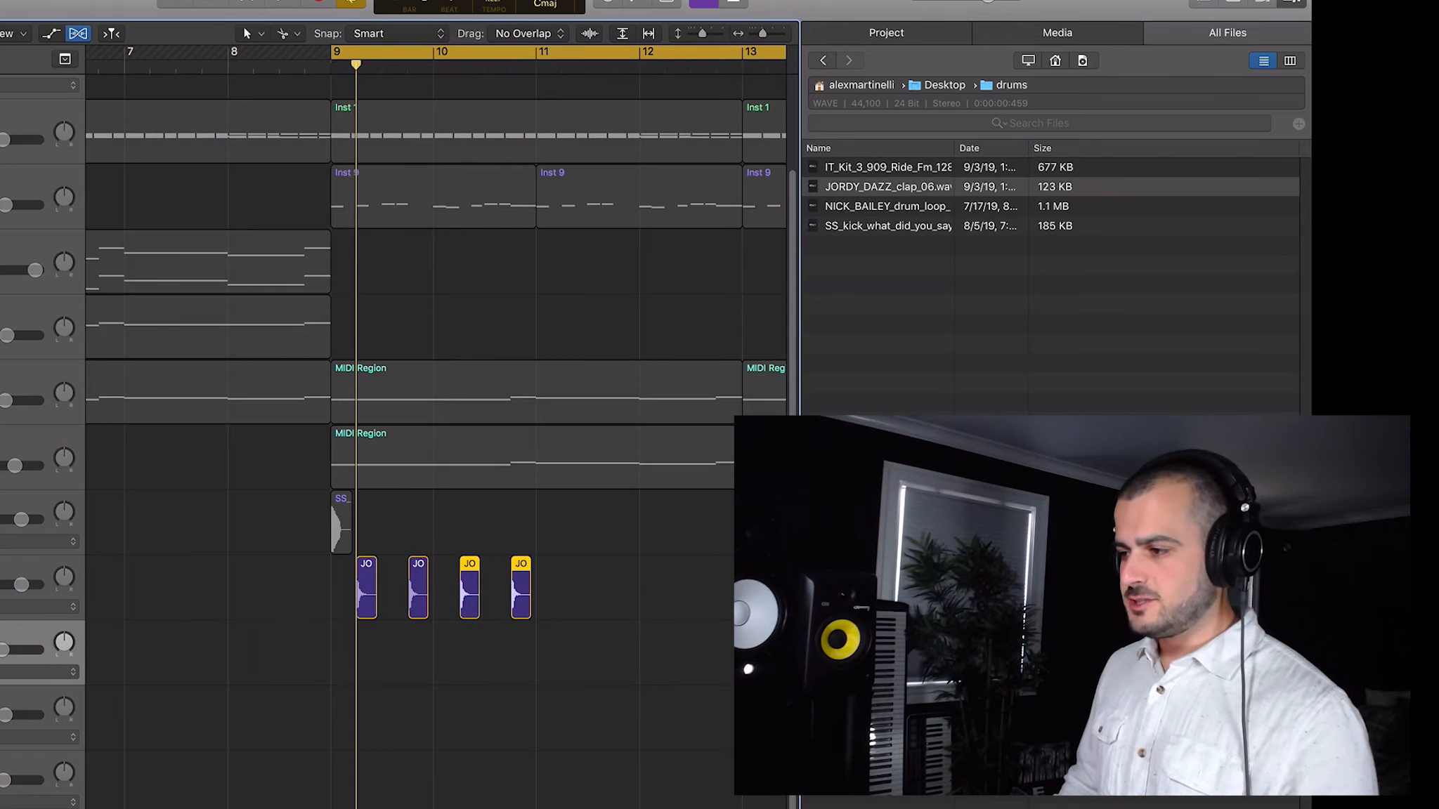
Repeat the clap pattern through bars 11 and 12
left_click(458, 65)
left_click_drag(459, 66, 536, 60)
key("super+r")
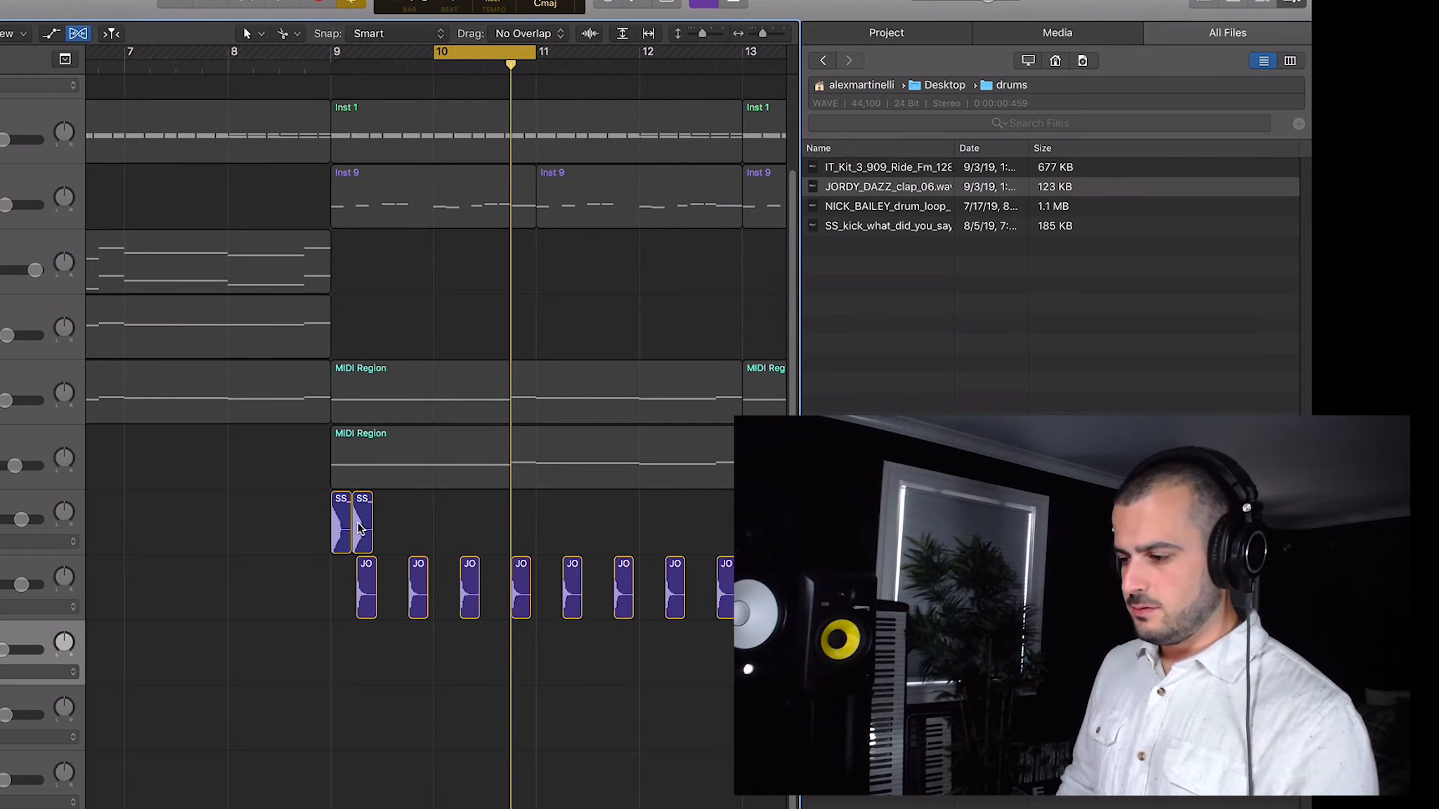
Place a copied kick half a beat after beat 3 of bar 9, and loop playback from bar 9 to just past bar 13
left_click_drag(359, 529, 401, 523)
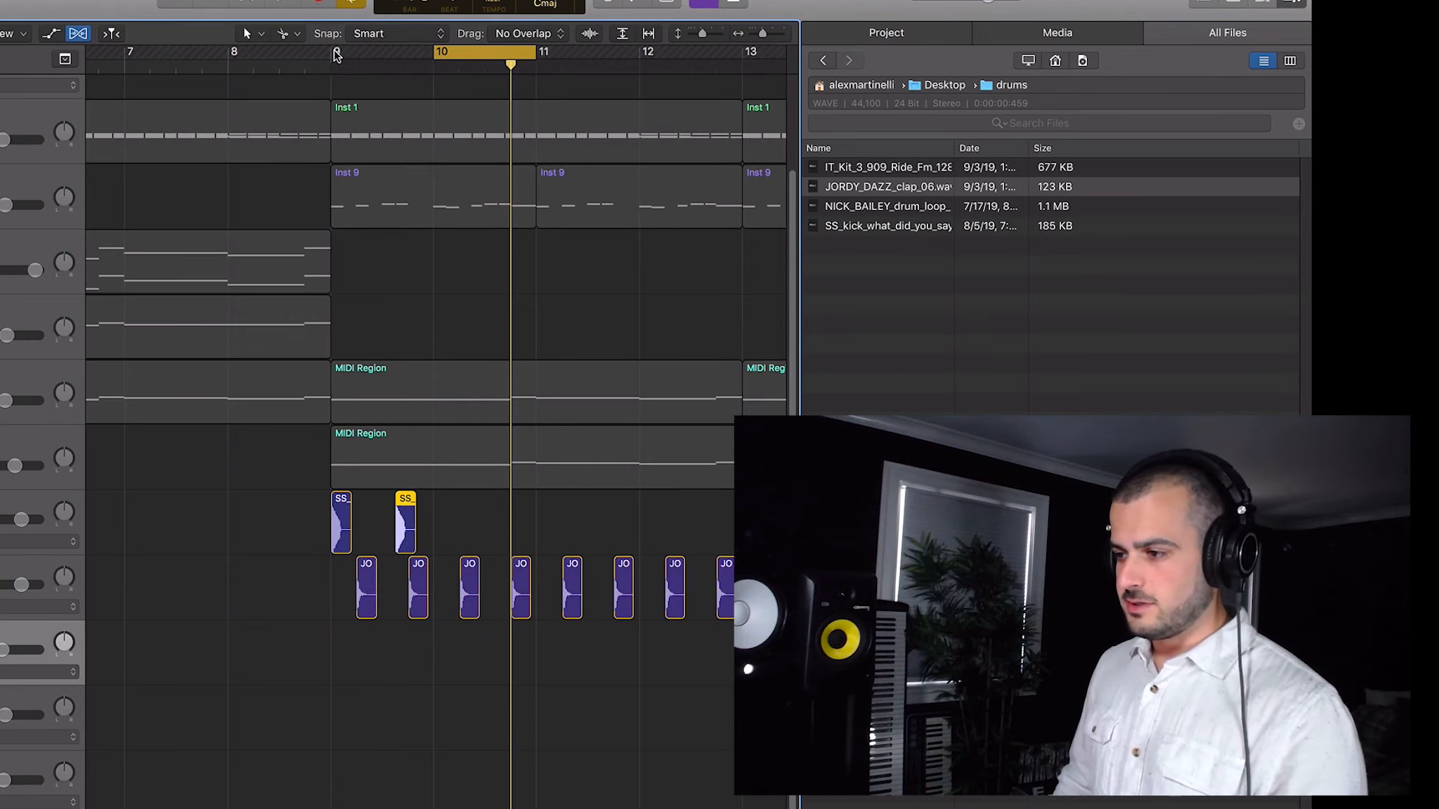
left_click_drag(336, 56, 766, 56)
key("space")
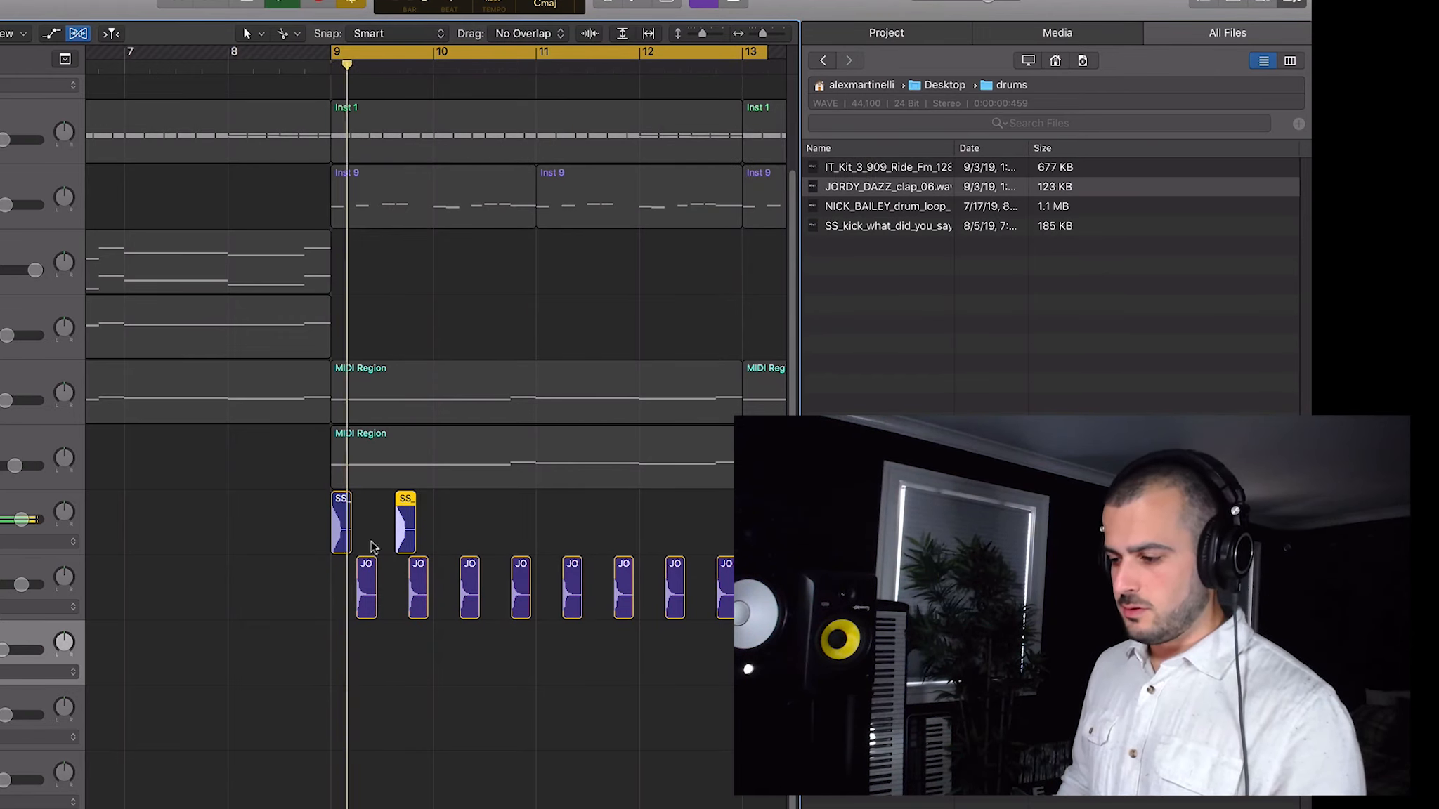
key("space")
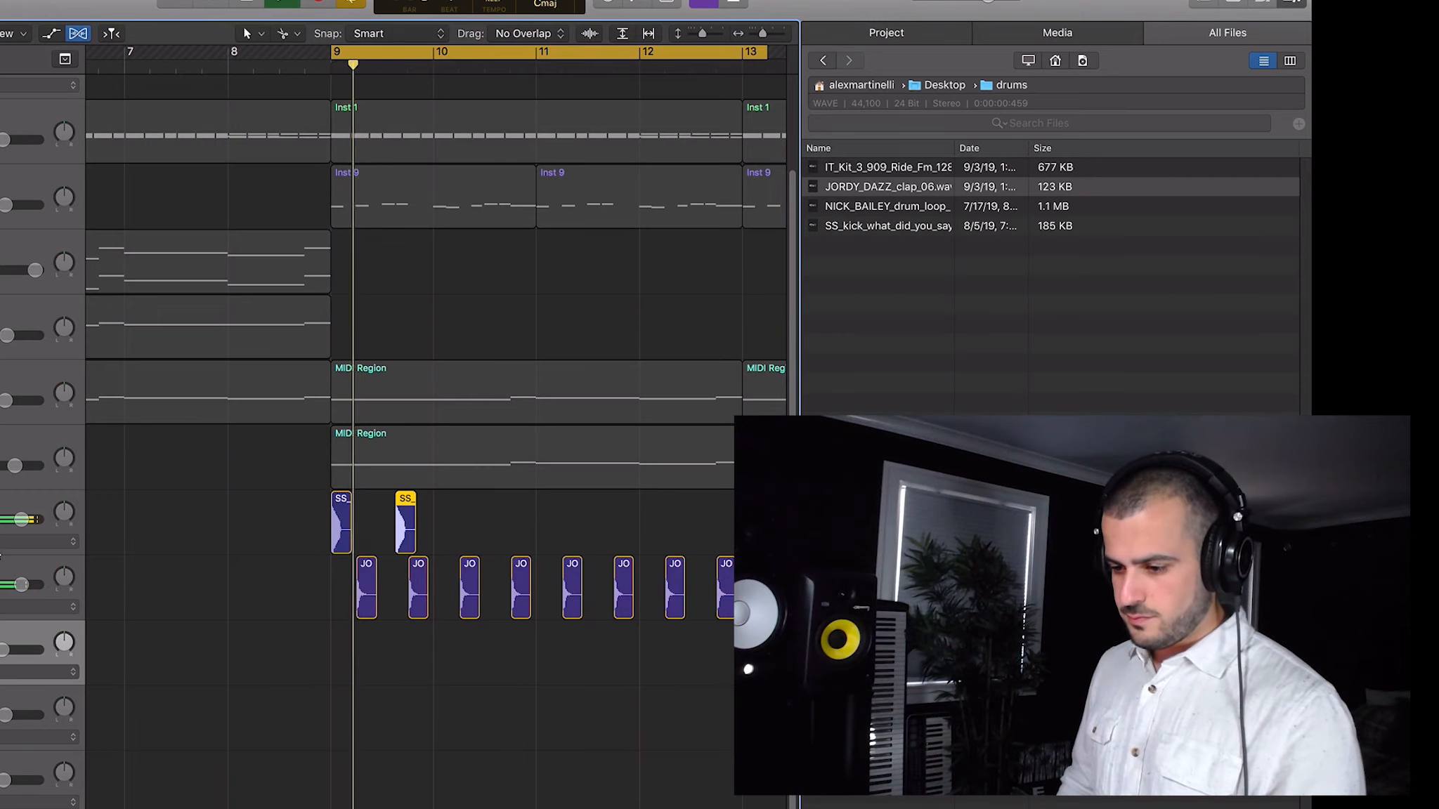
Copy the two kick hits of bar 9 to the same positions in bar 10 while checking the groove in playback
left_click(3, 572)
key("space")
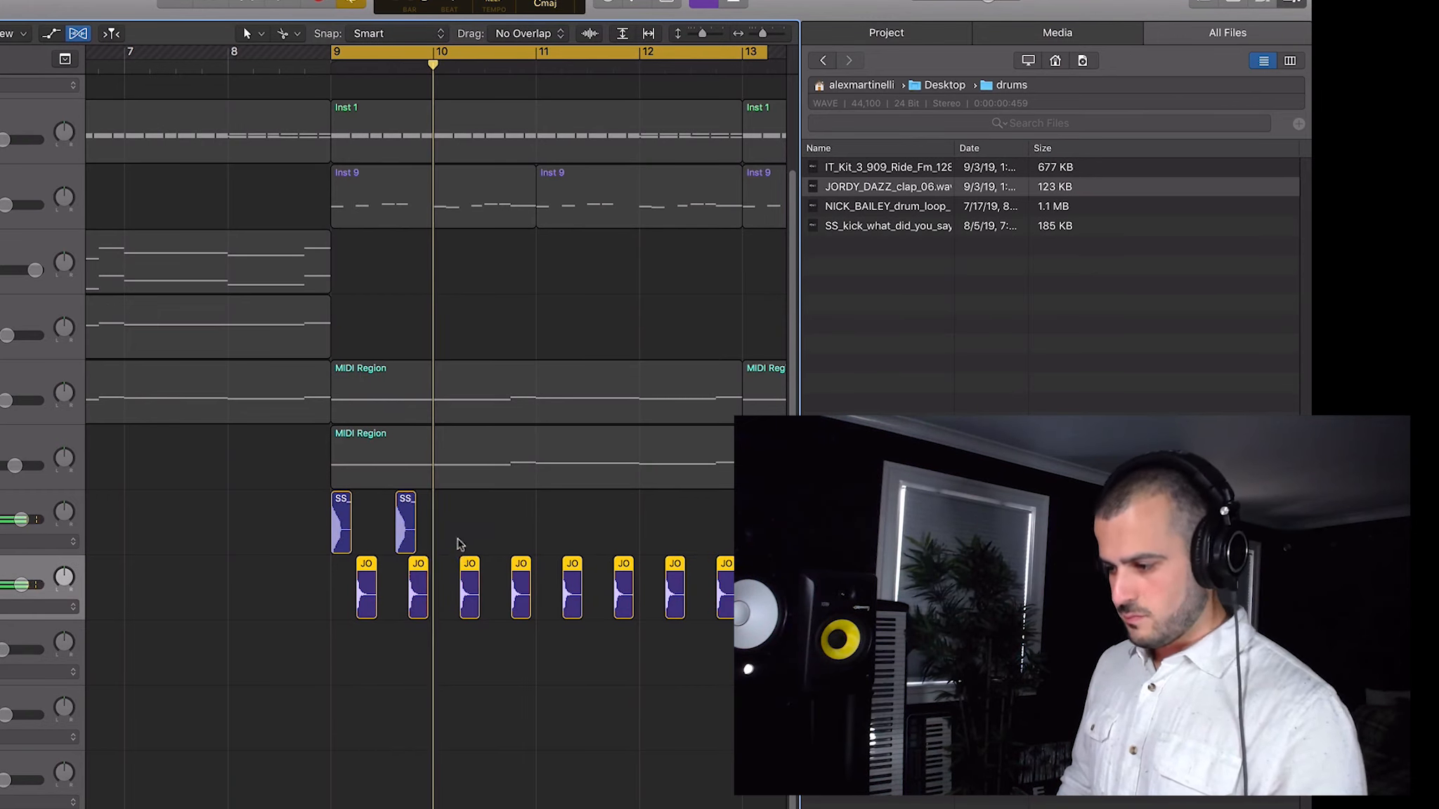
key("space")
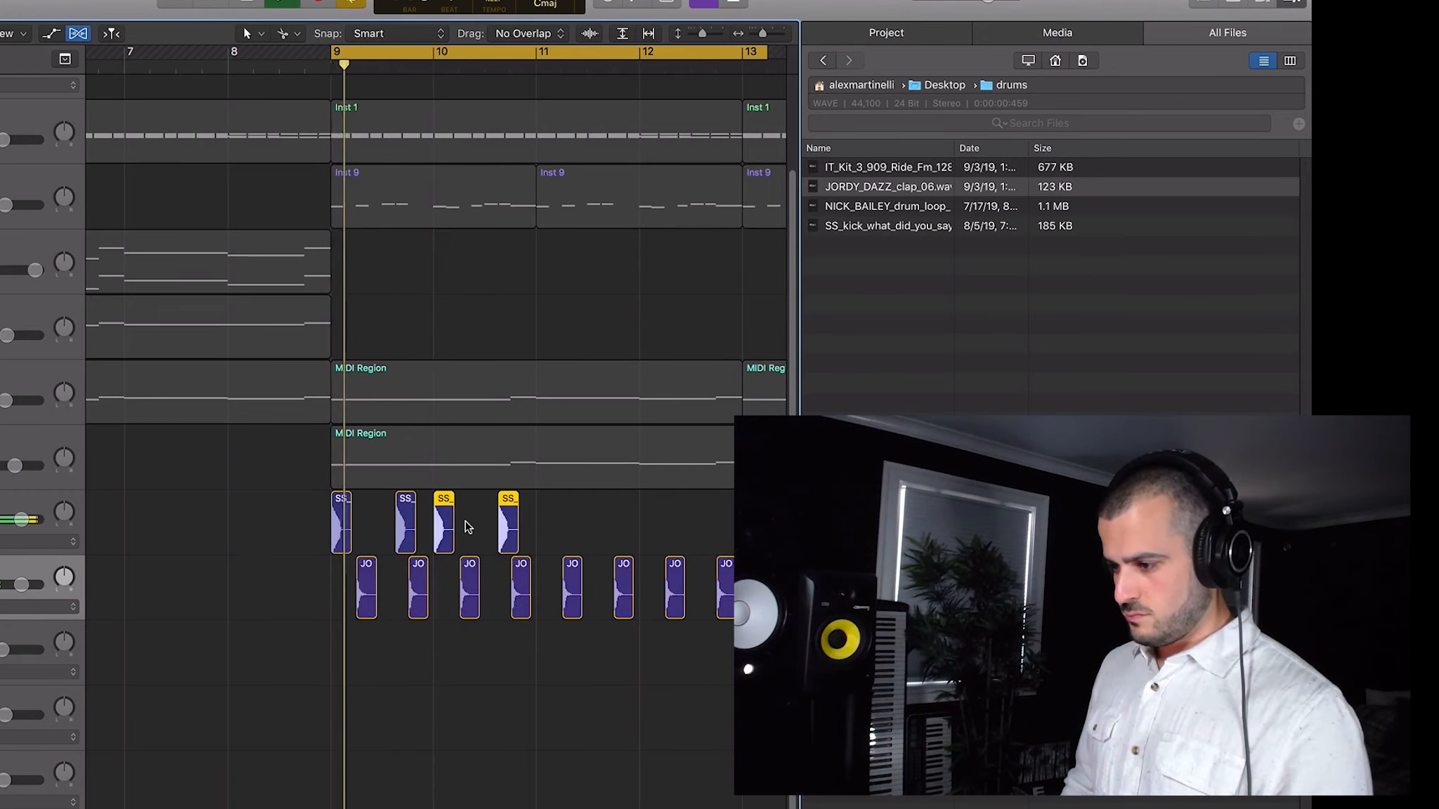
left_click(466, 527)
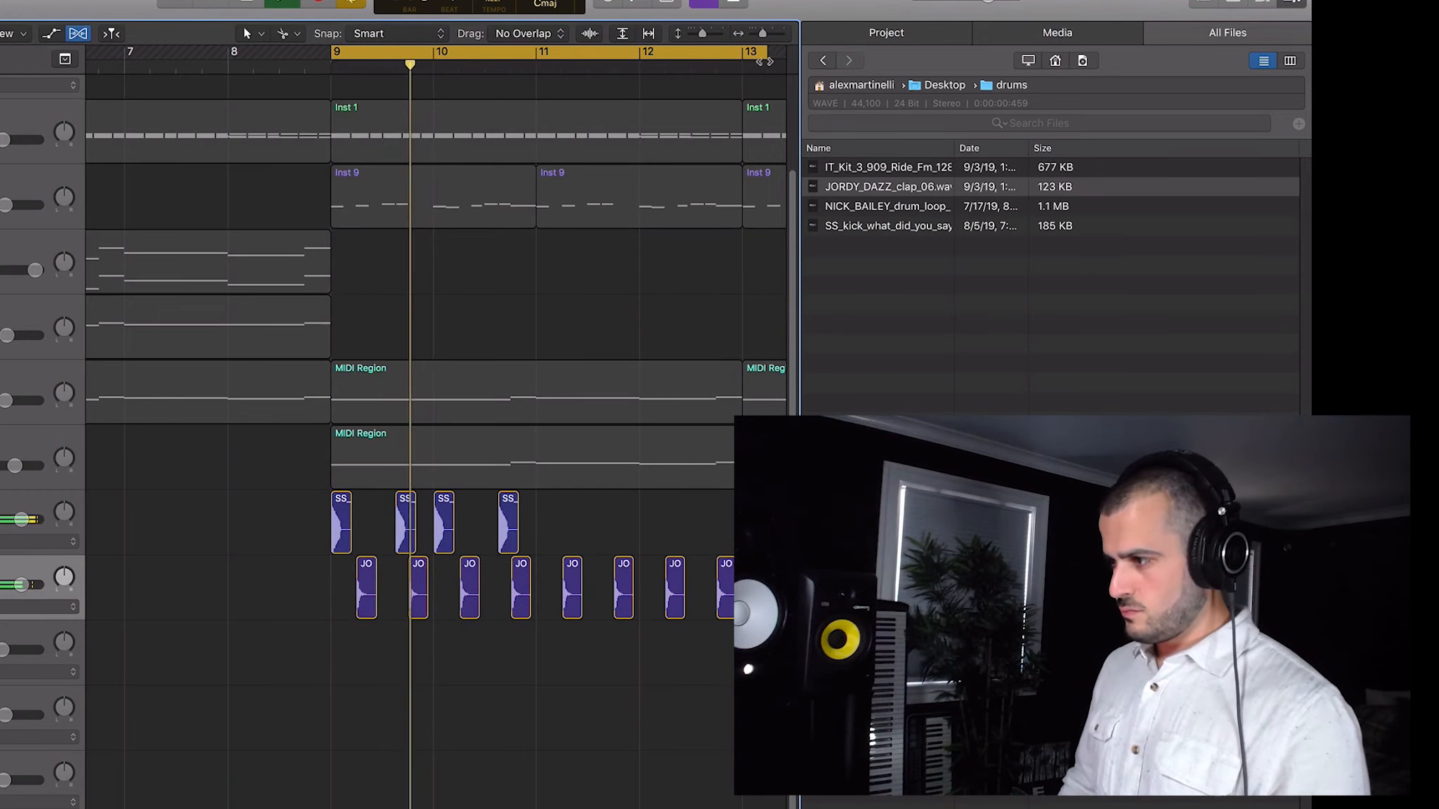
Add a second kick hit a sixteenth note after the downbeat of bar 10
key("space")
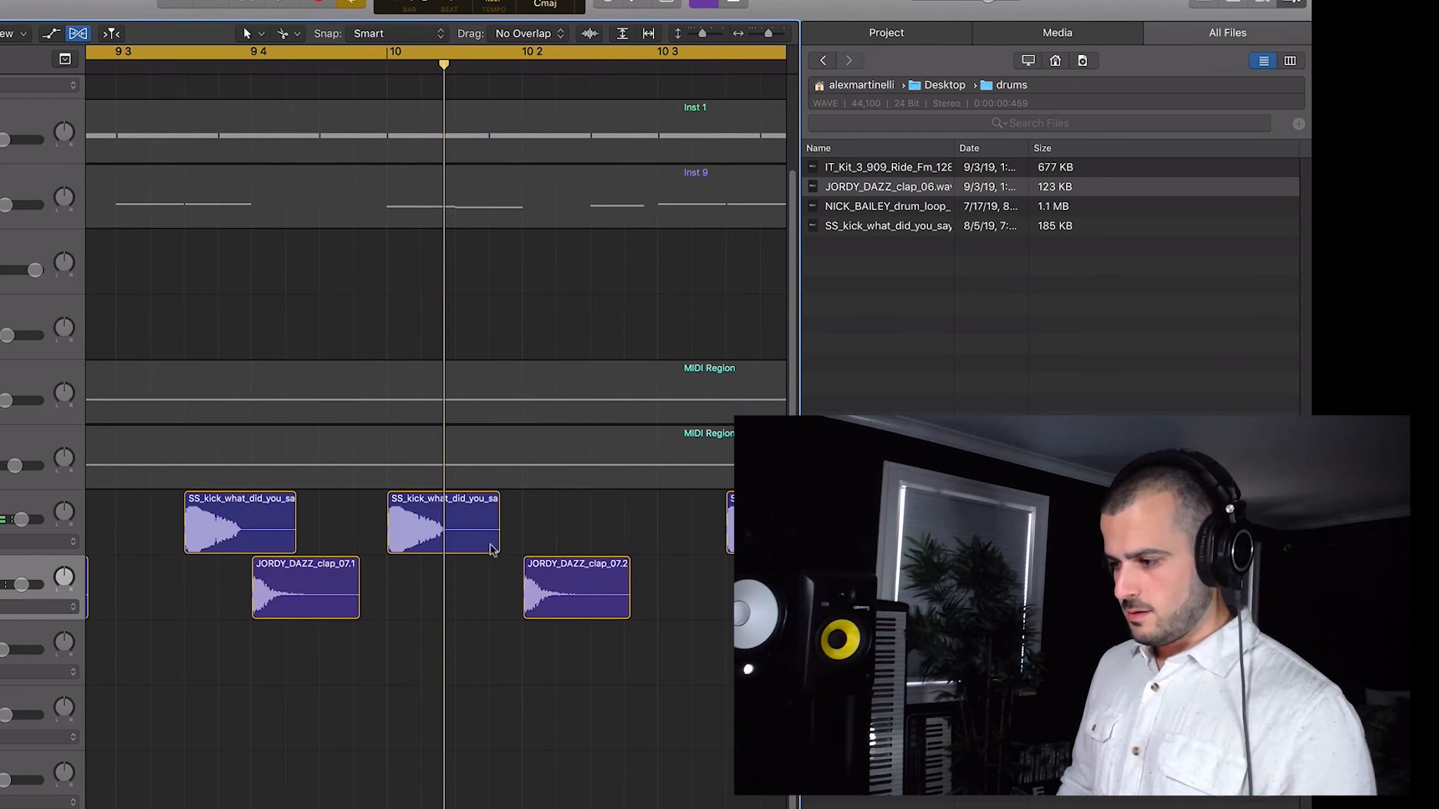
mouse_move(496, 547)
left_mouse_down()
mouse_move(419, 545)
mouse_move(513, 539)
left_mouse_up()
key("super+r")
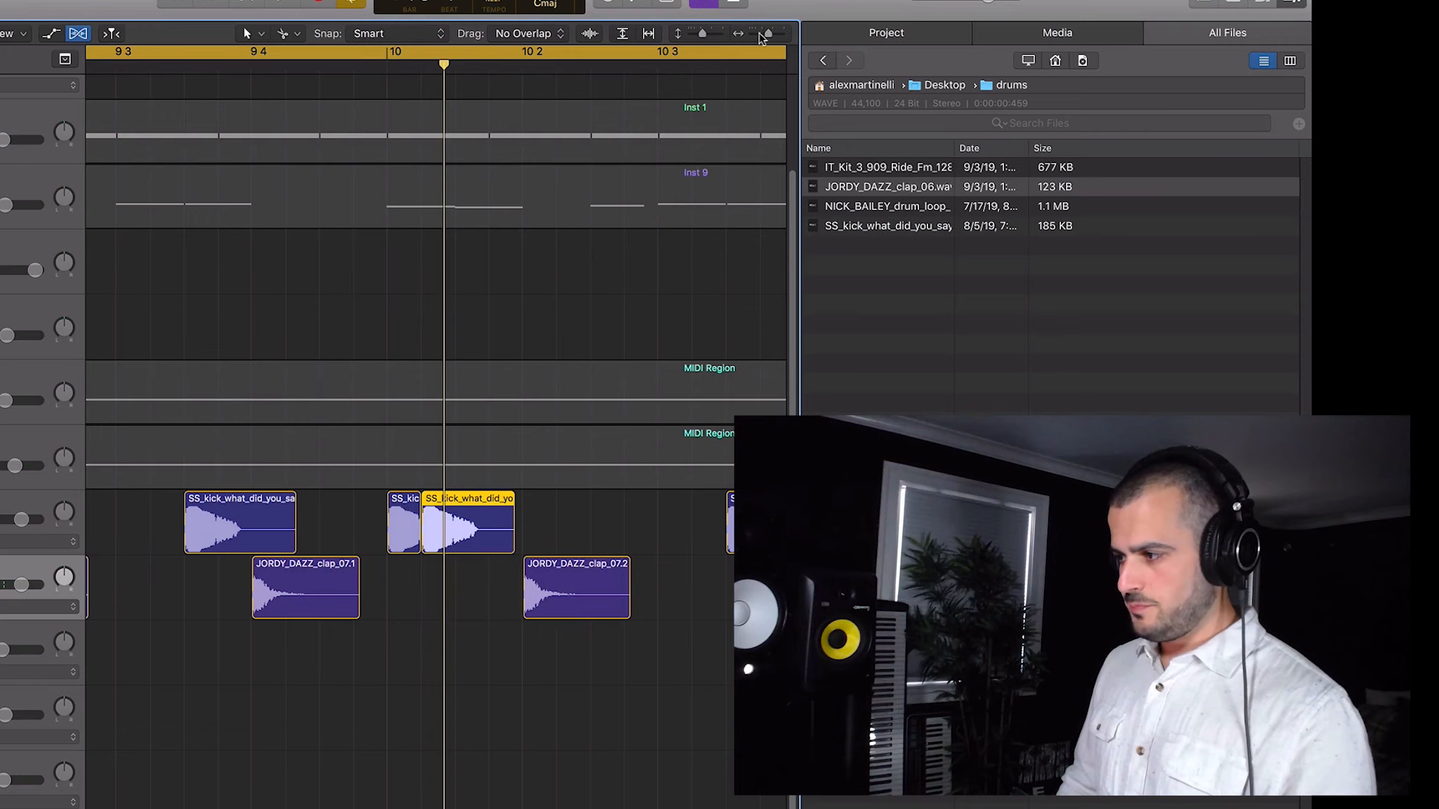
left_click_drag(767, 34, 760, 36)
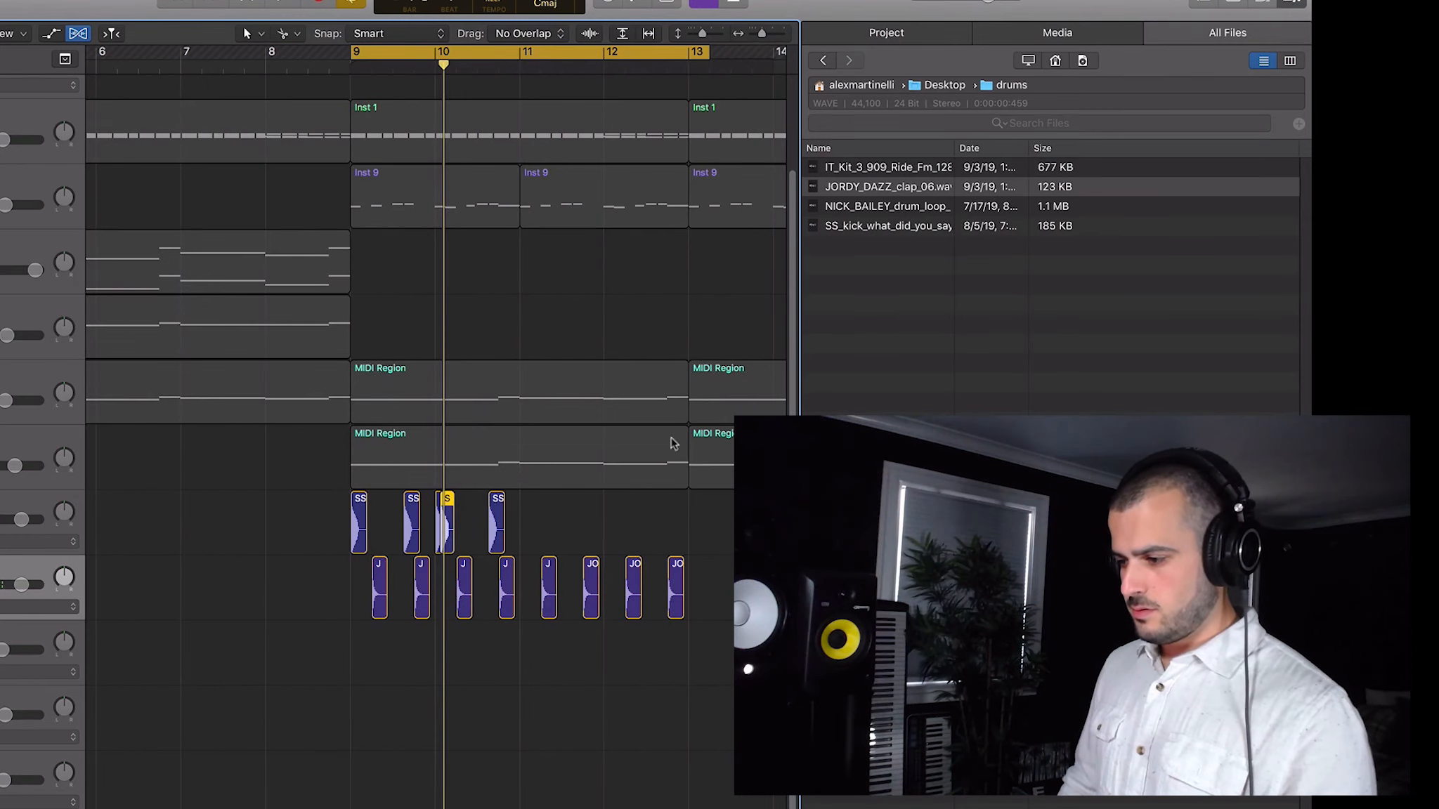
Try an extra kick hit directly after the last kick of bar 10 during playback
key("space")
left_click(502, 530)
key("super+r")
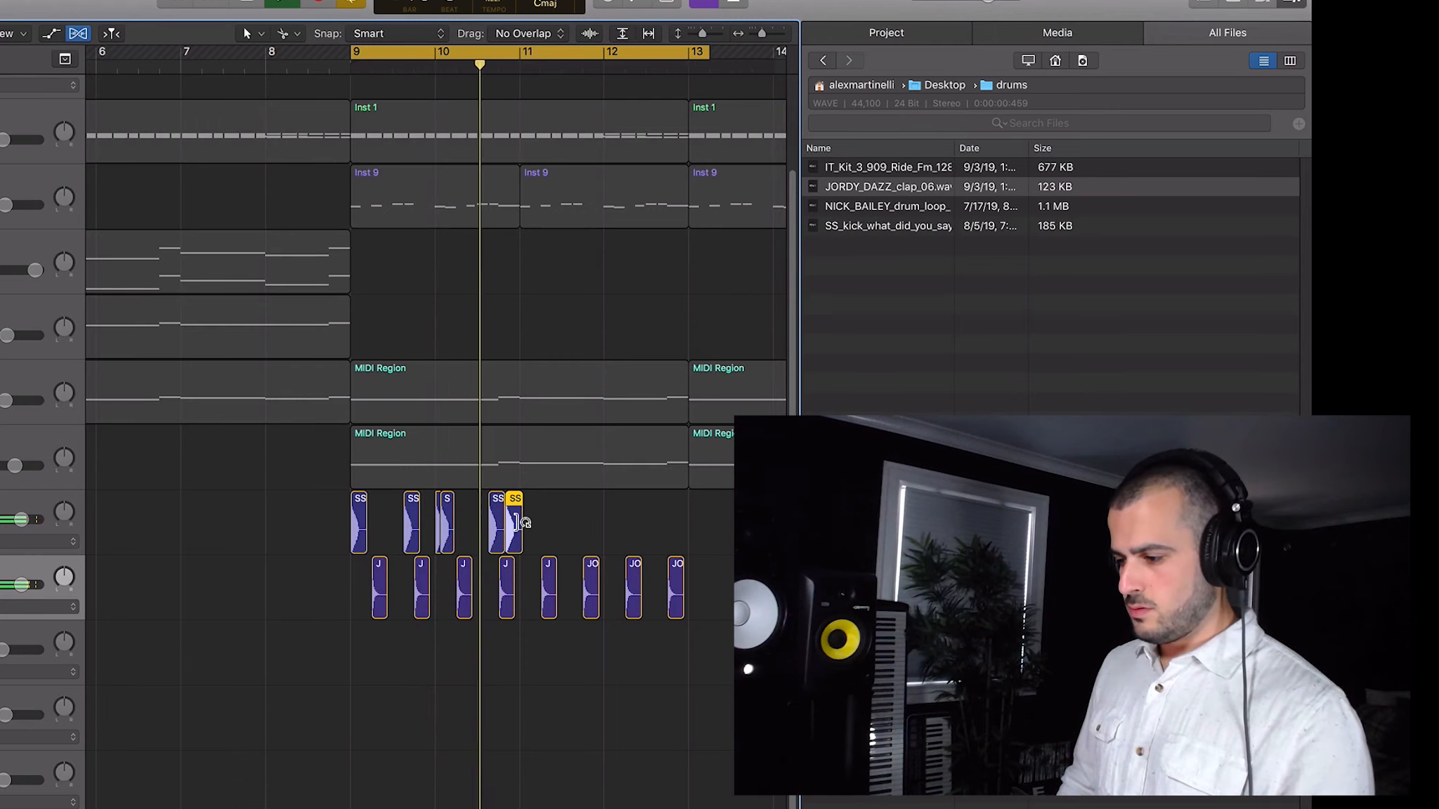
key("space")
left_click_drag(514, 526, 335, 522)
key("BackSpace")
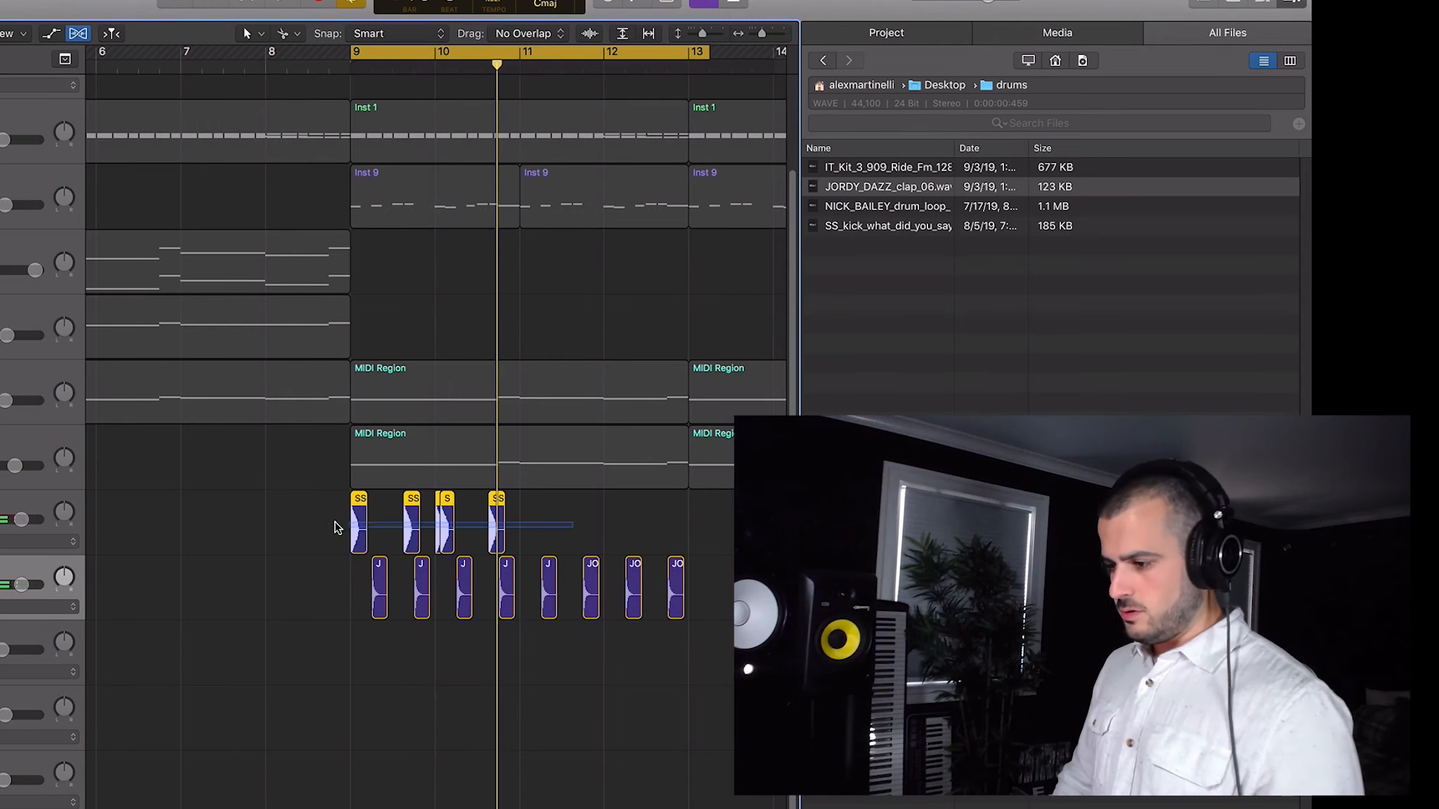
Repeat the two-bar kick pattern from bars 9 and 10 into bars 11 and 12
key("super+r")
left_click_drag(515, 524, 529, 524)
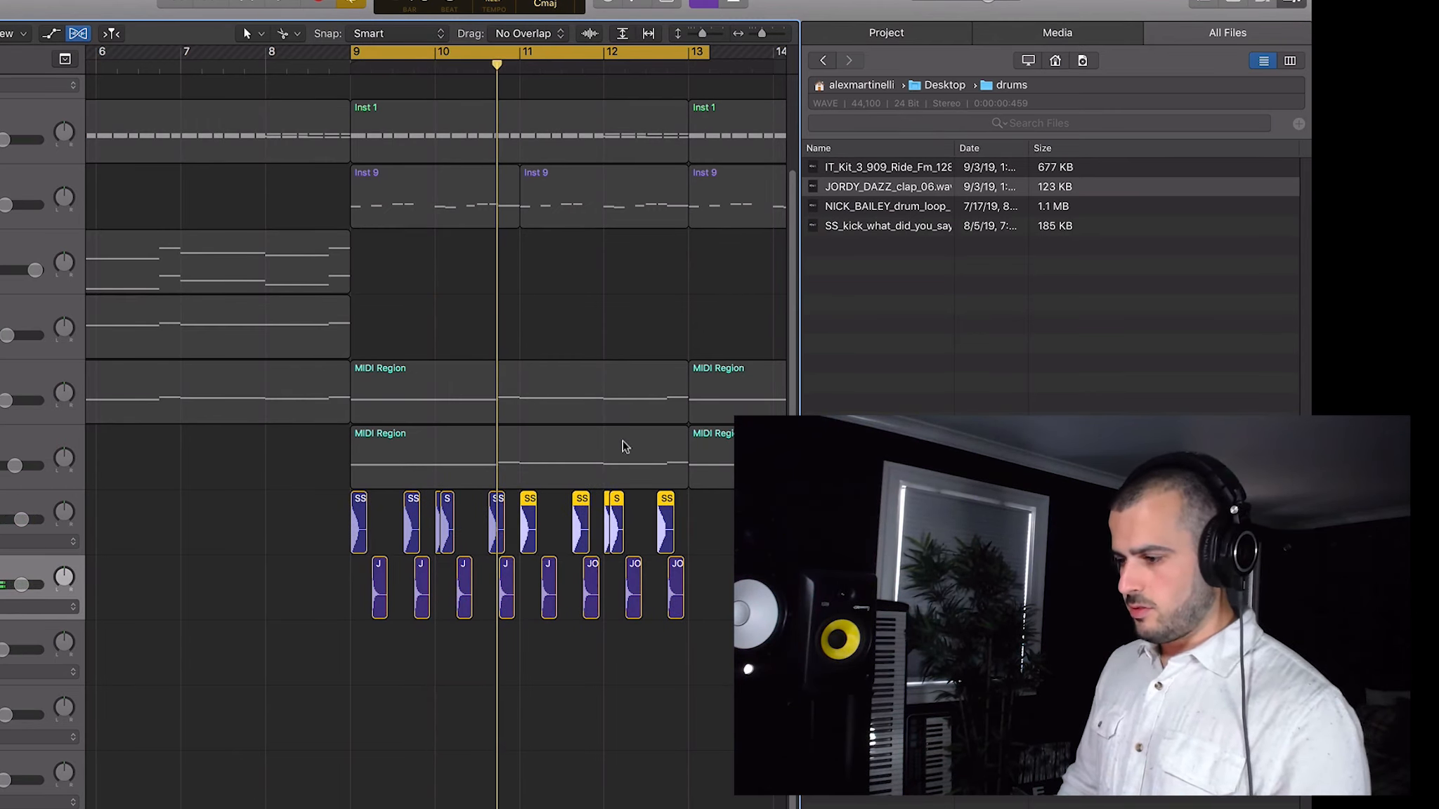
Unsolo the drums and lower the kick and clap volumes in the full mix, ending the cycle range at bar 13
left_click_drag(720, 538, 250, 616)
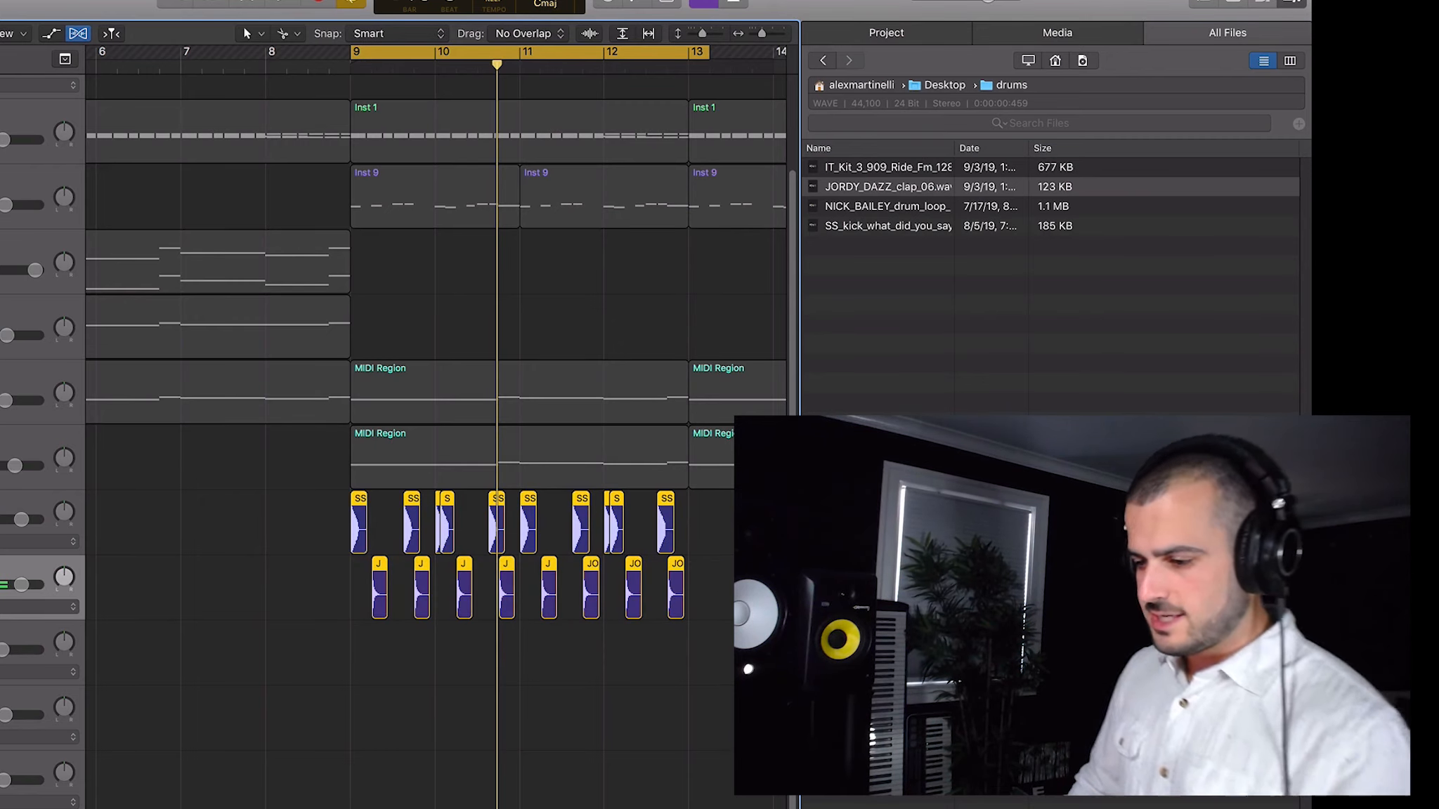
left_click(345, 666)
key("space")
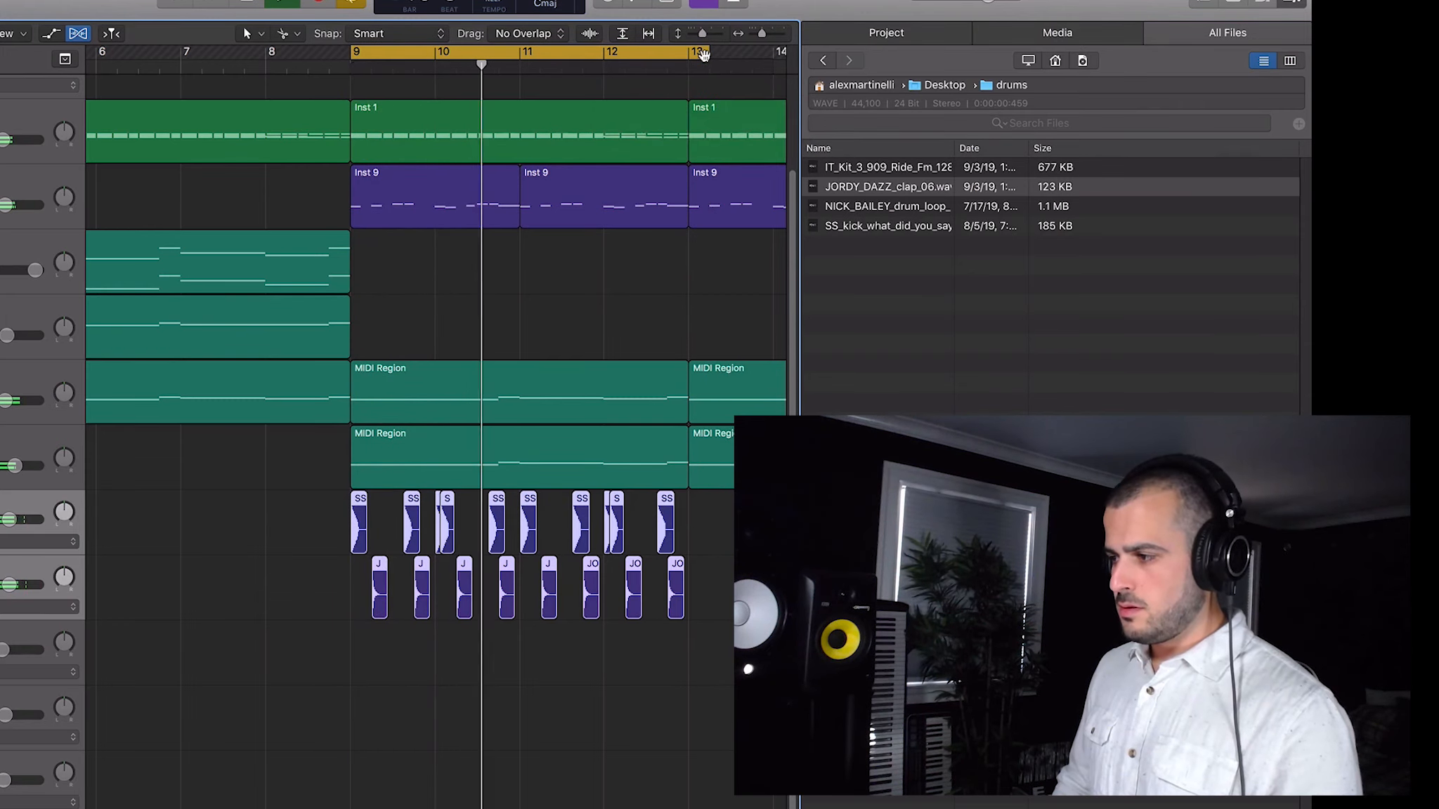
left_click_drag(703, 54, 687, 56)
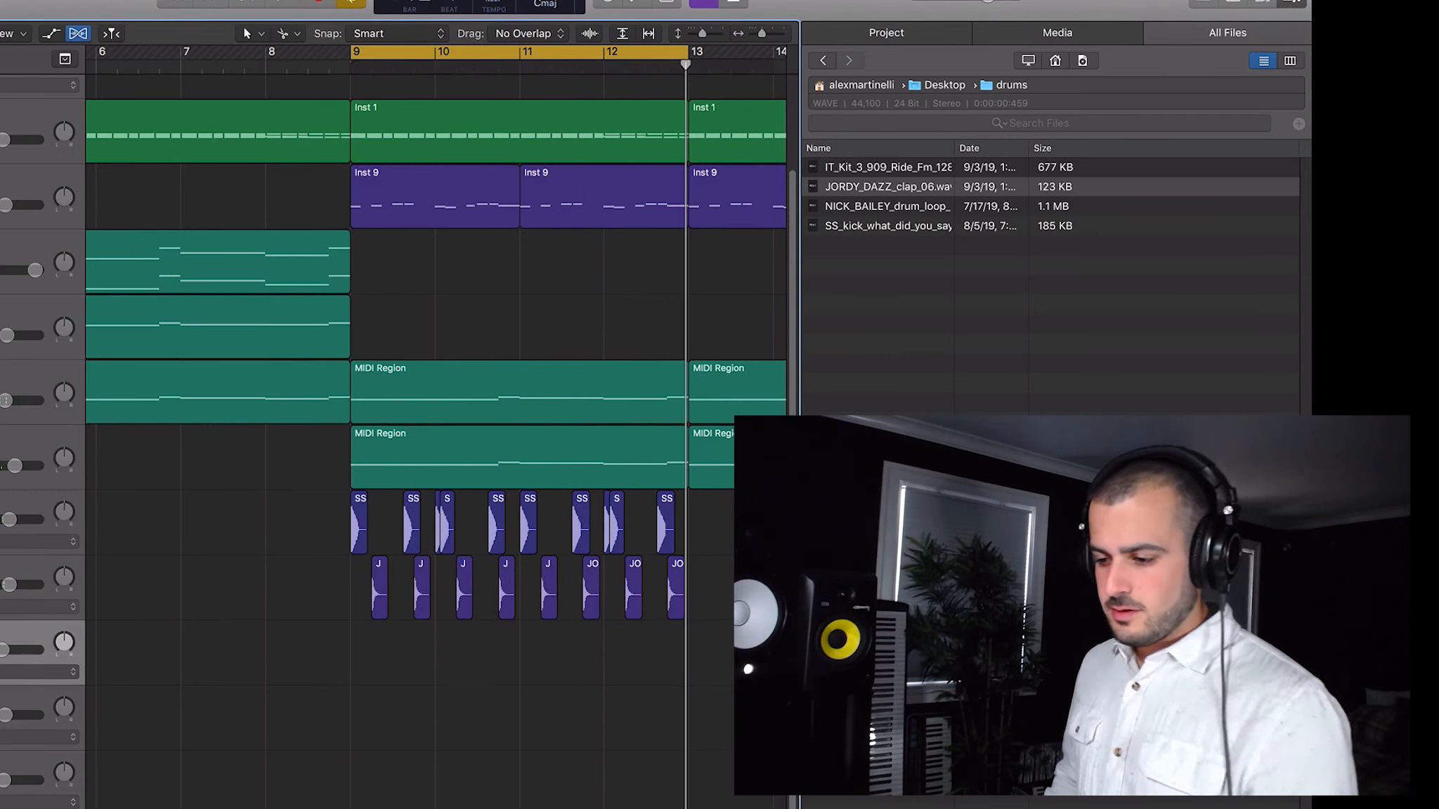
Place the IT_Kit_3_909_Ride sample from the drums folder on the cymbal track at bar 9
key("Down")
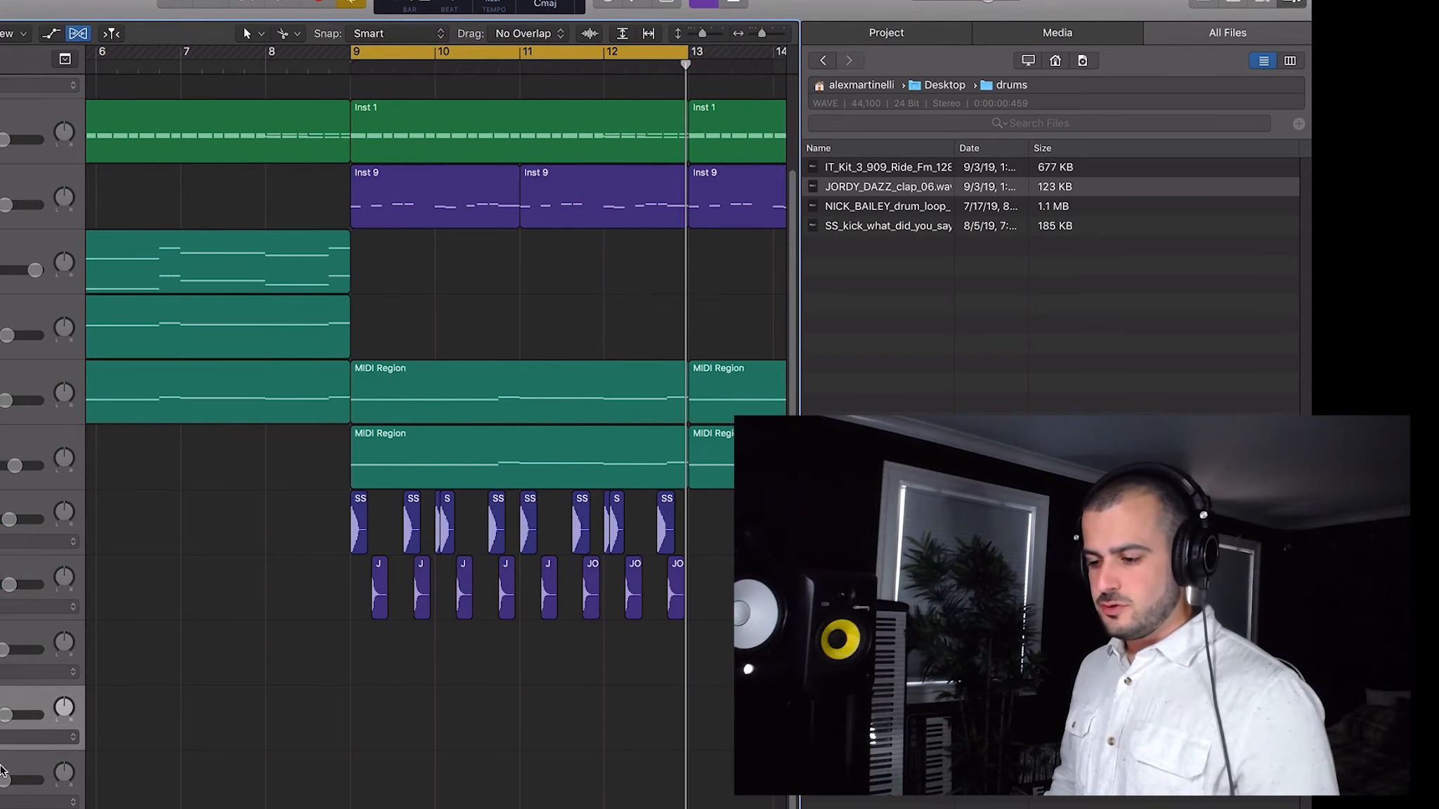
left_click_drag(2, 771, 9, 625)
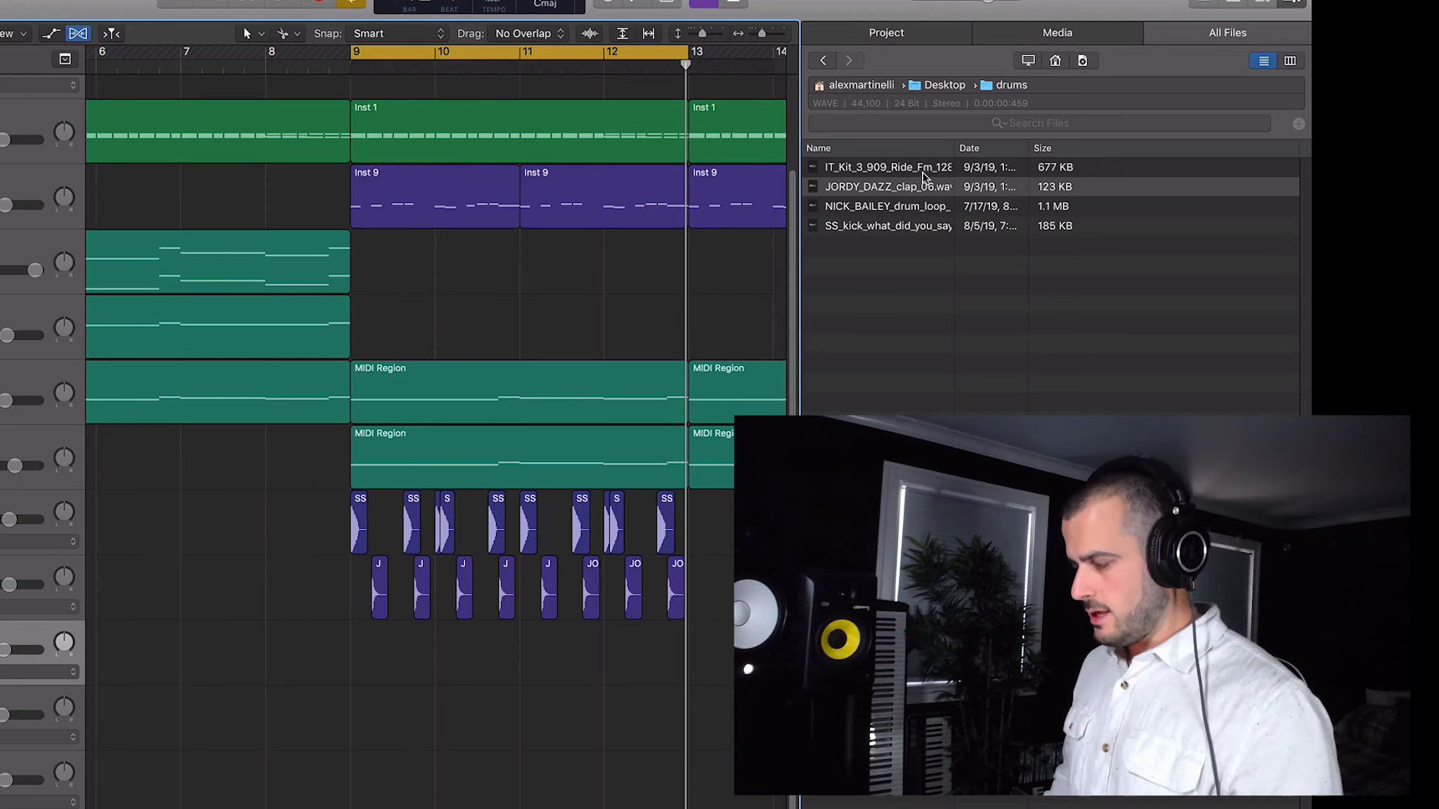
left_click_drag(906, 169, 356, 778)
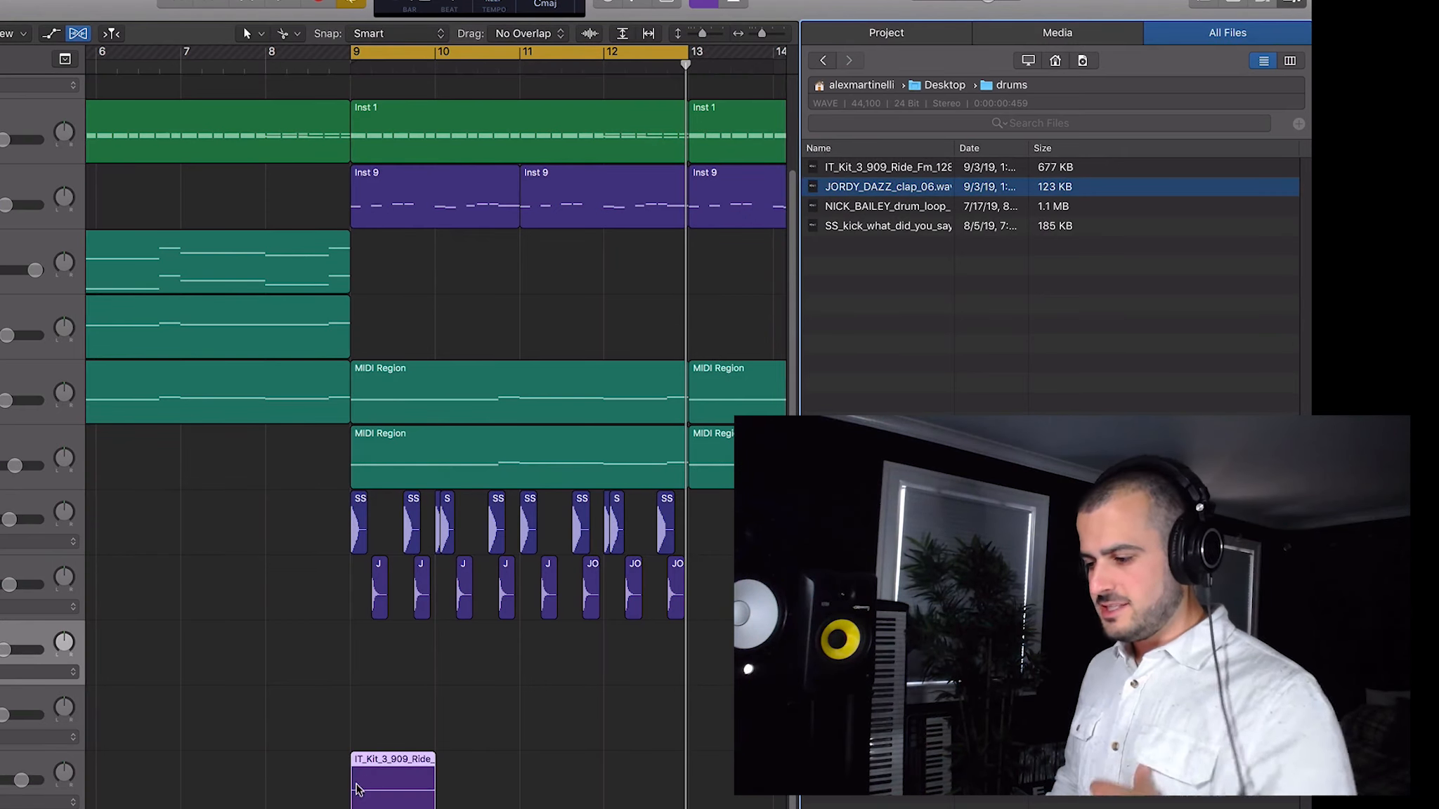
left_click(453, 782)
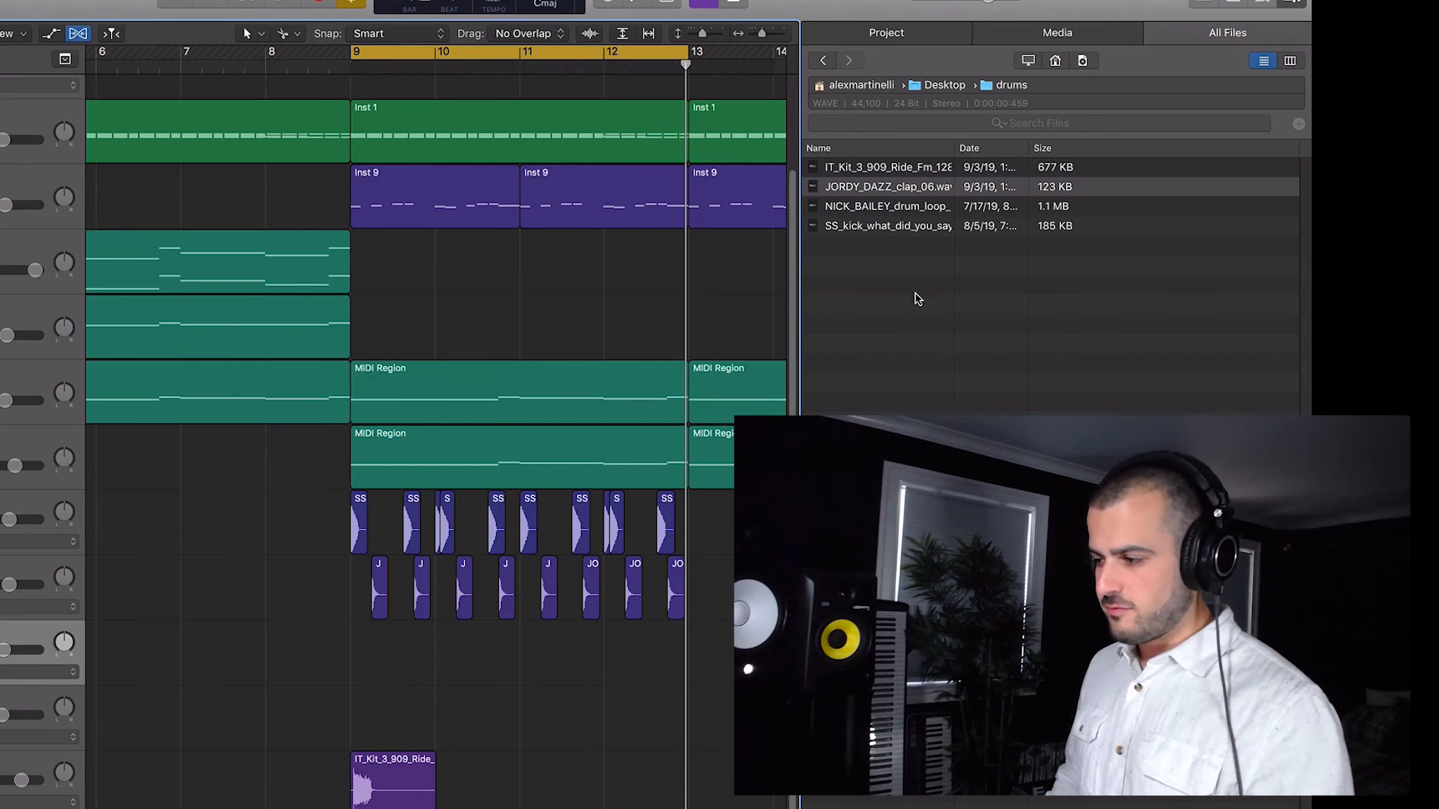
Audition the ride sample with the track and trim its region to end just before beat 3 of bar 9
left_click_drag(767, 37, 773, 37)
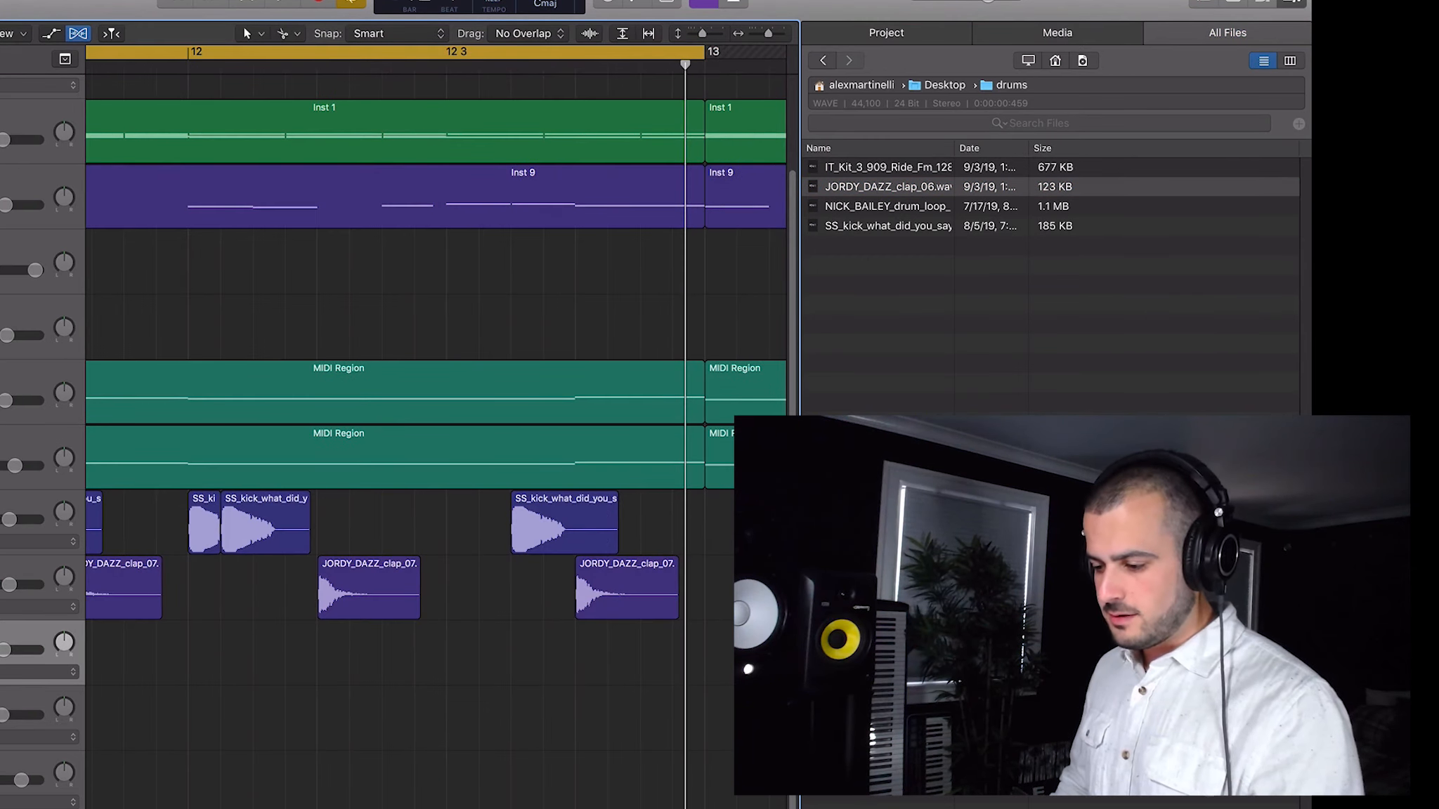
scroll(436, 436, "left", 20)
mouse_move(260, 799)
left_mouse_down()
mouse_move(211, 799)
mouse_move(236, 805)
left_mouse_up()
key("space")
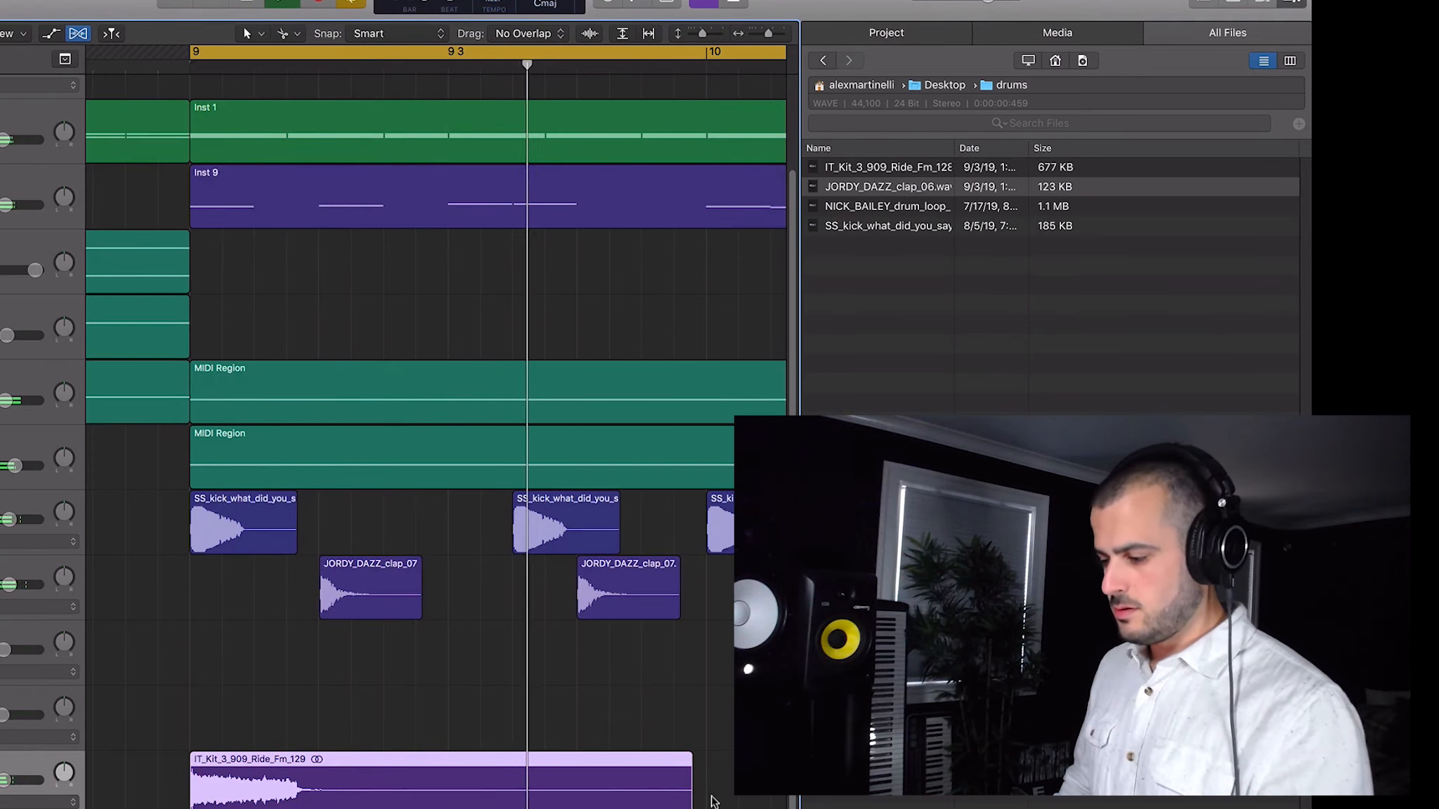
key("space")
left_click_drag(691, 798, 422, 792)
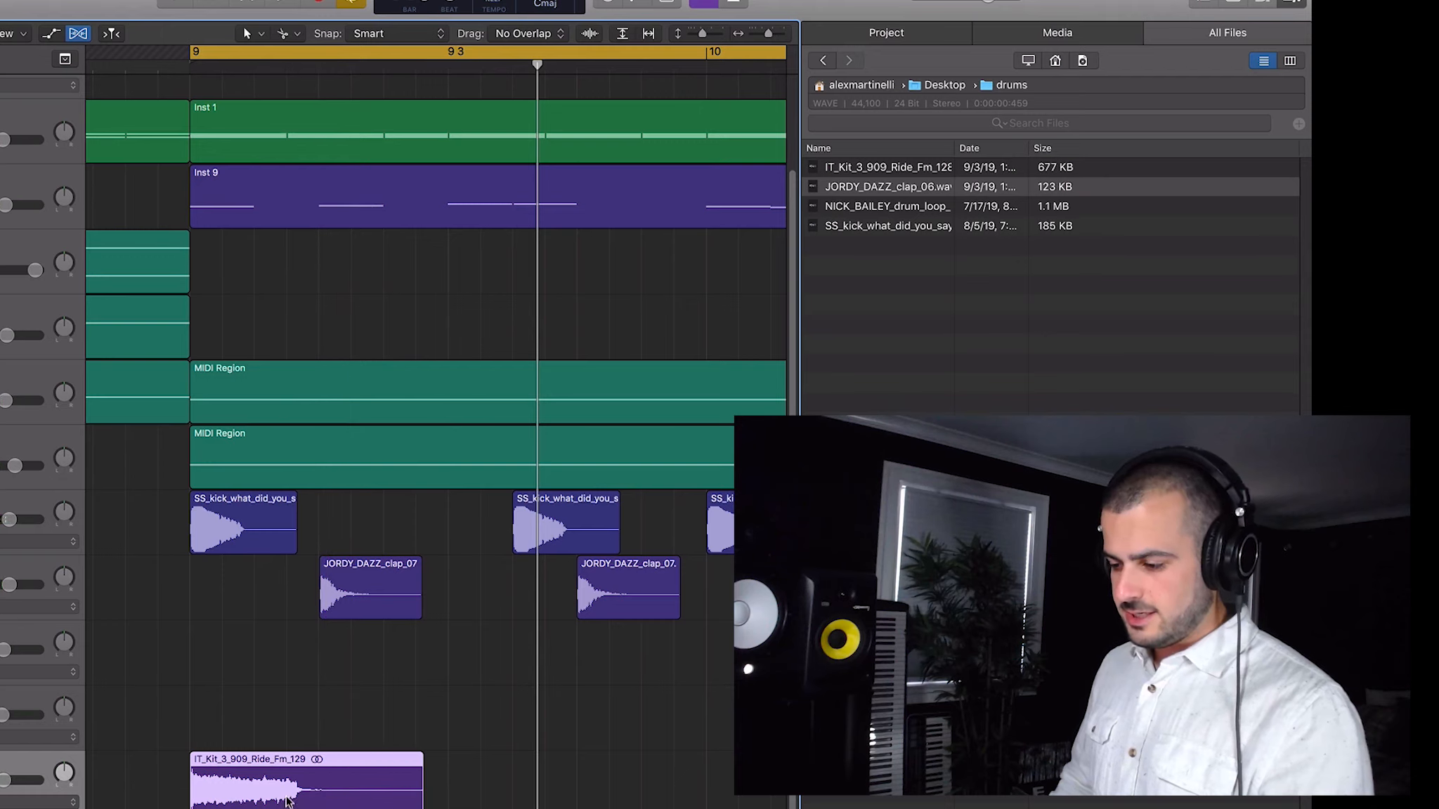
Trim the ride region to end at beat 2 of bar 9, where the first clap starts
left_click(373, 583)
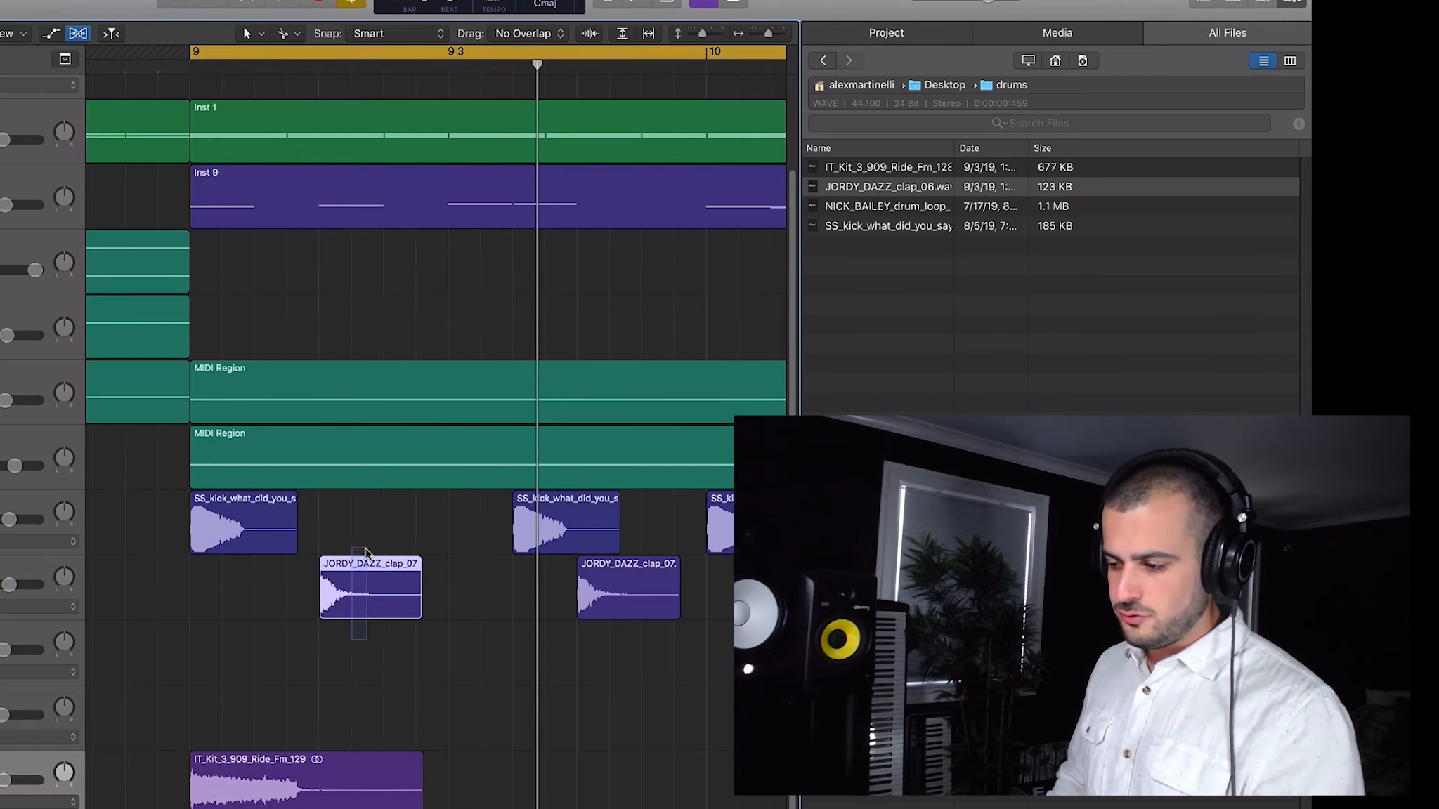
left_click(422, 806)
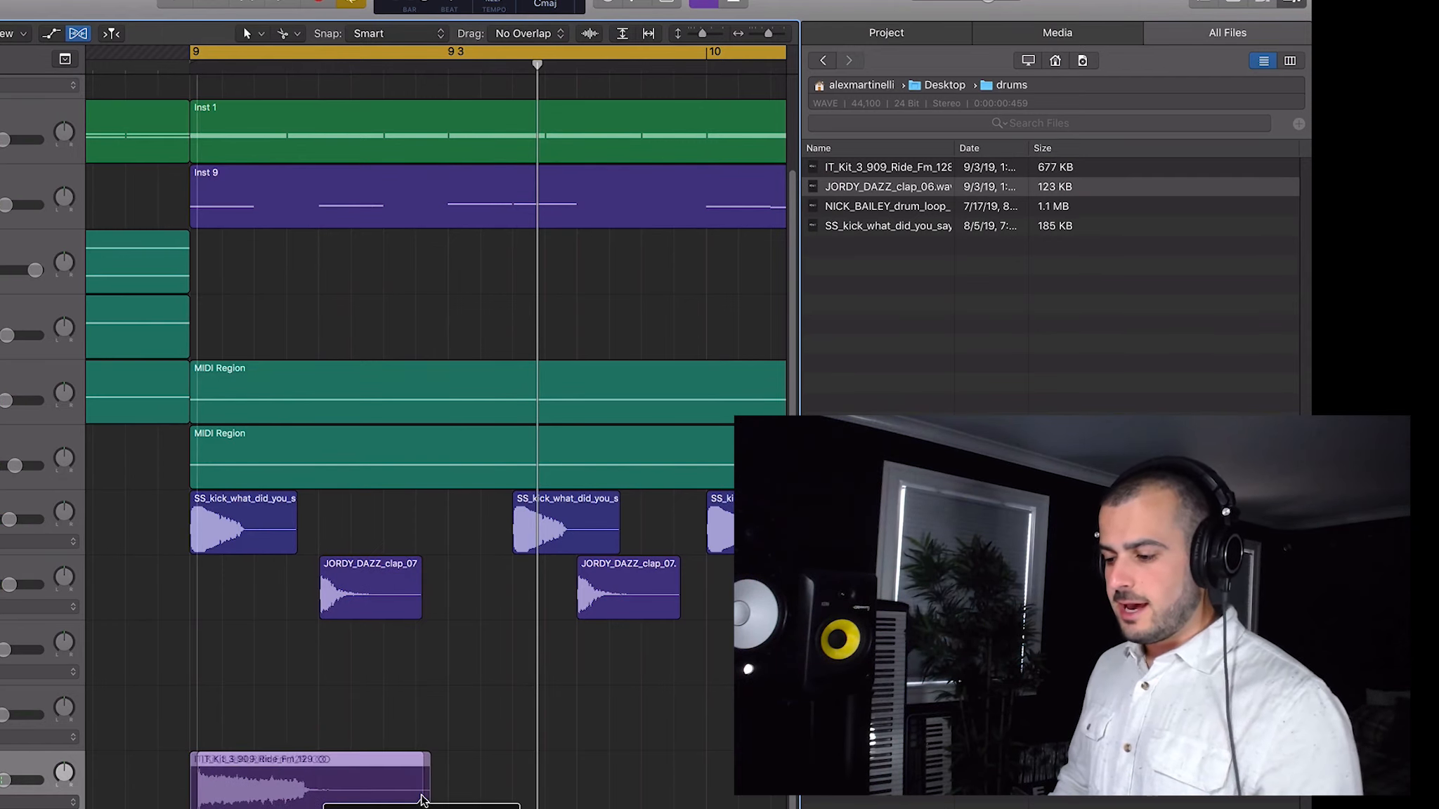
left_click_drag(418, 798, 326, 799)
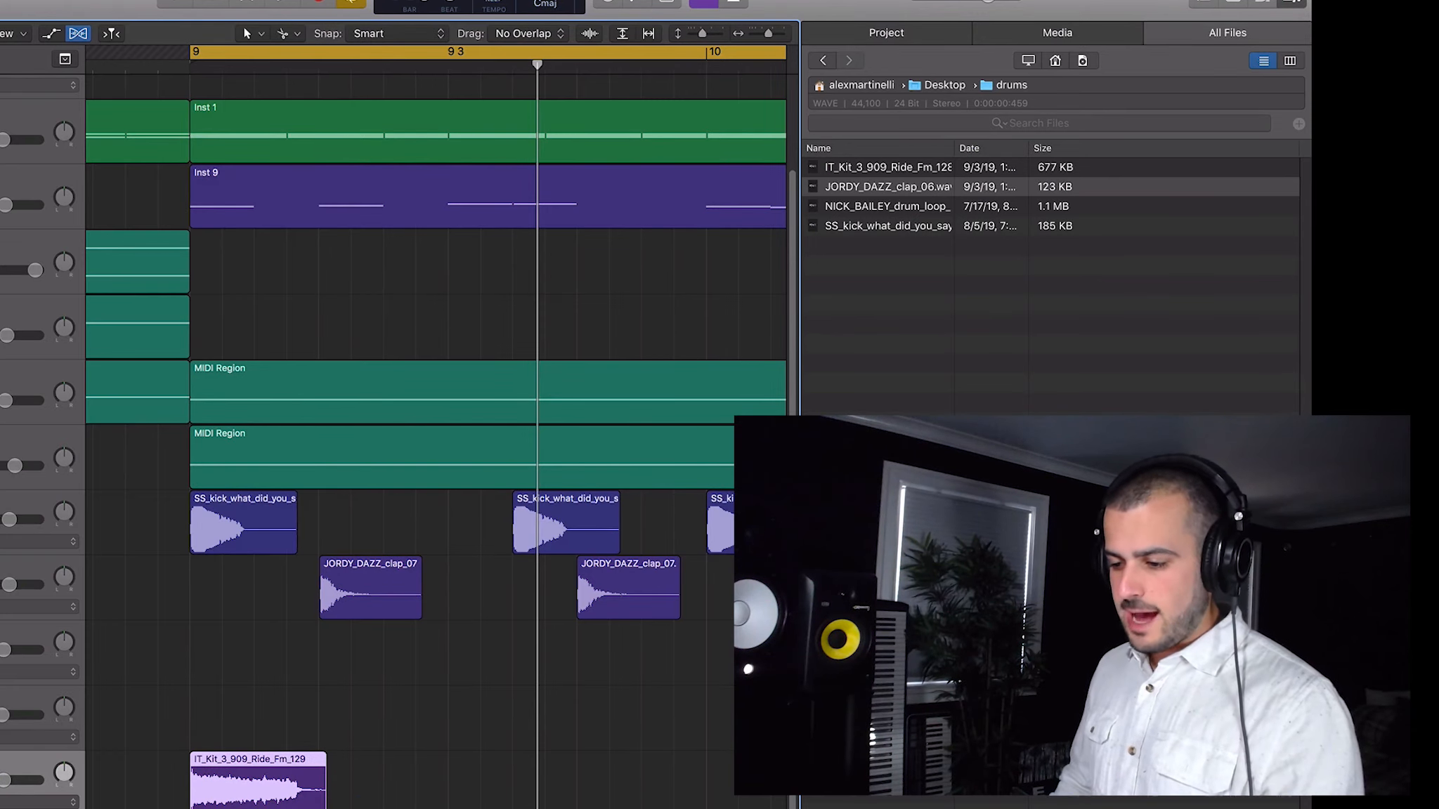
left_click(155, 749)
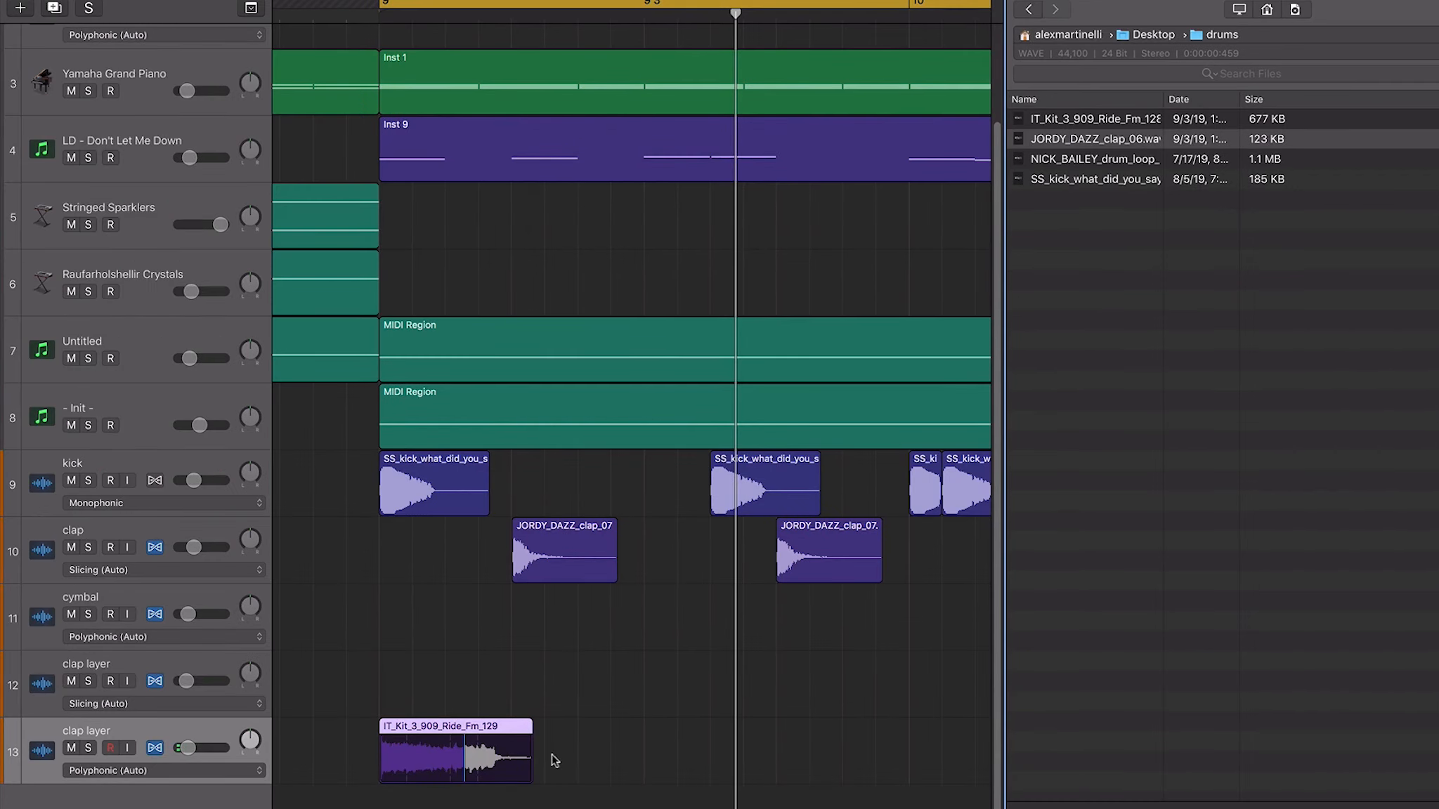
left_click_drag(530, 736, 573, 773)
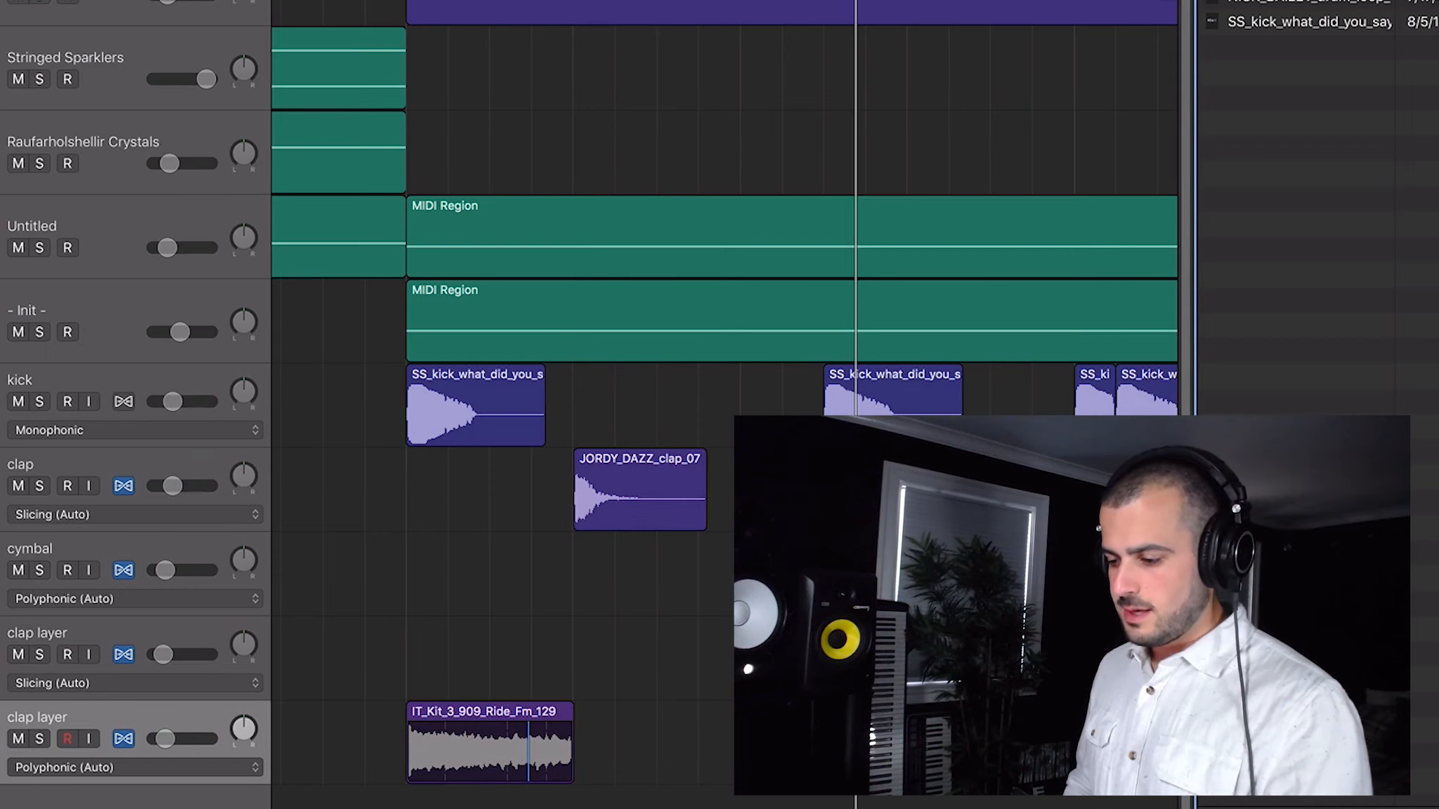
left_click_drag(597, 606, 577, 458)
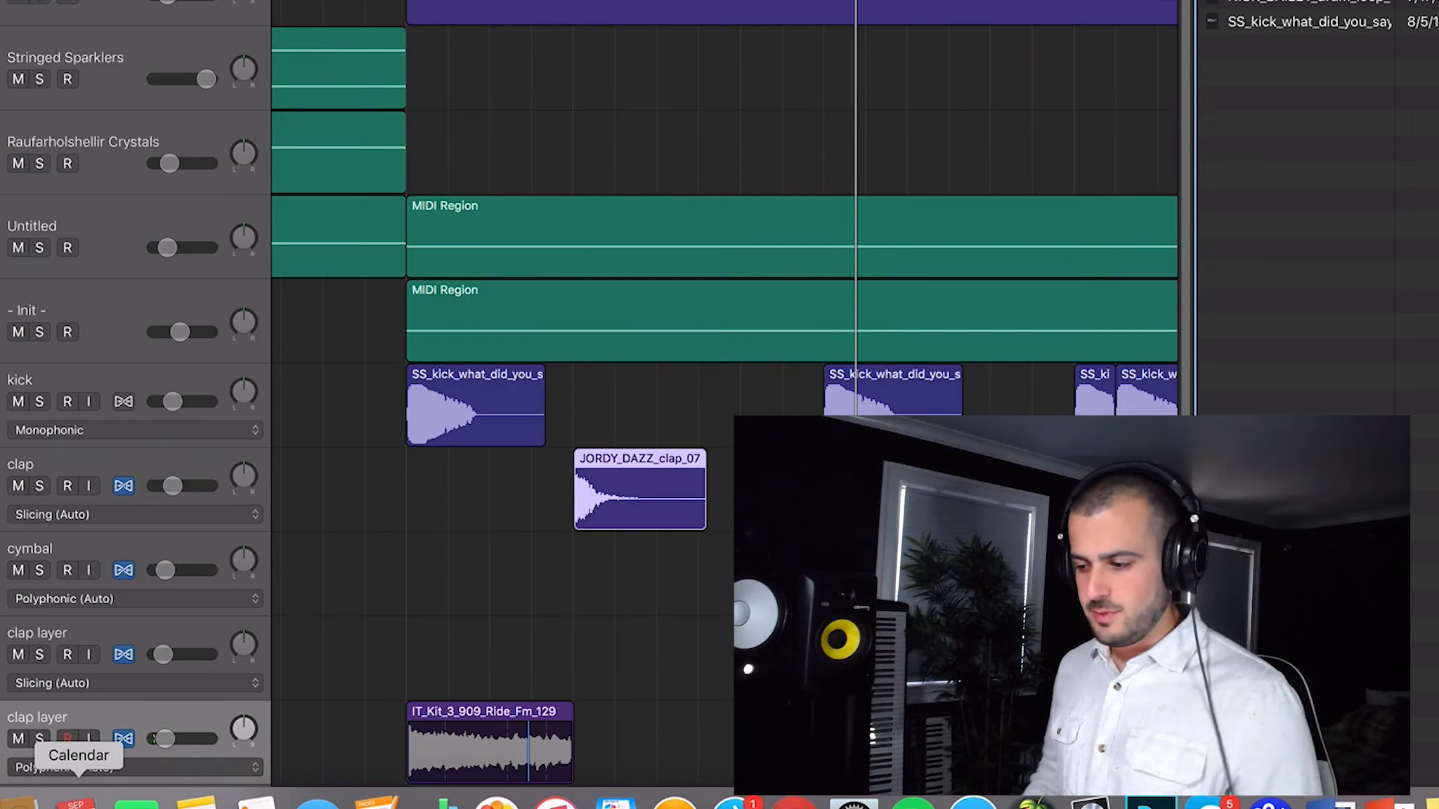
key("space")
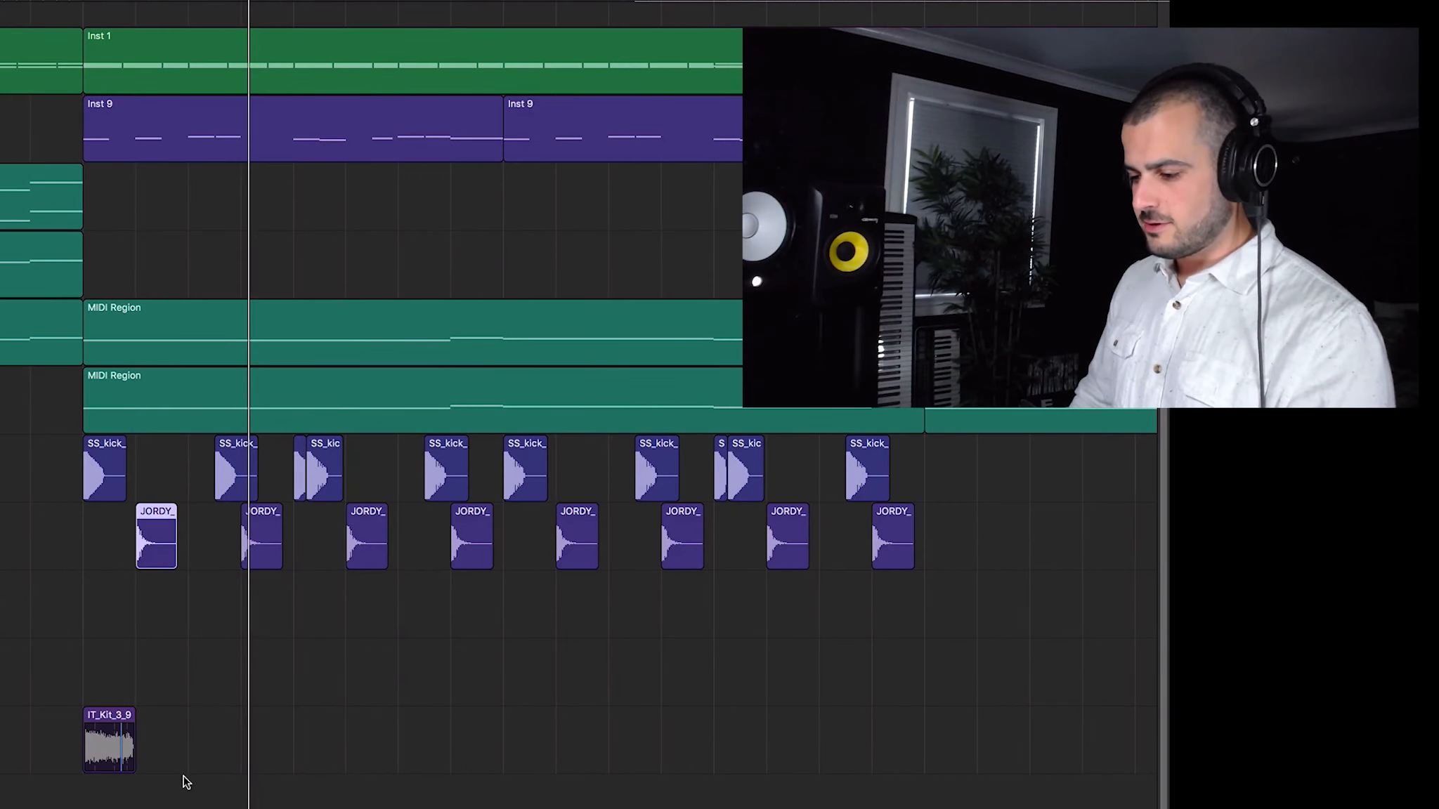
Paste copies of the ride region at the starts of bars 10 and 11
left_click_drag(197, 758, 27, 706)
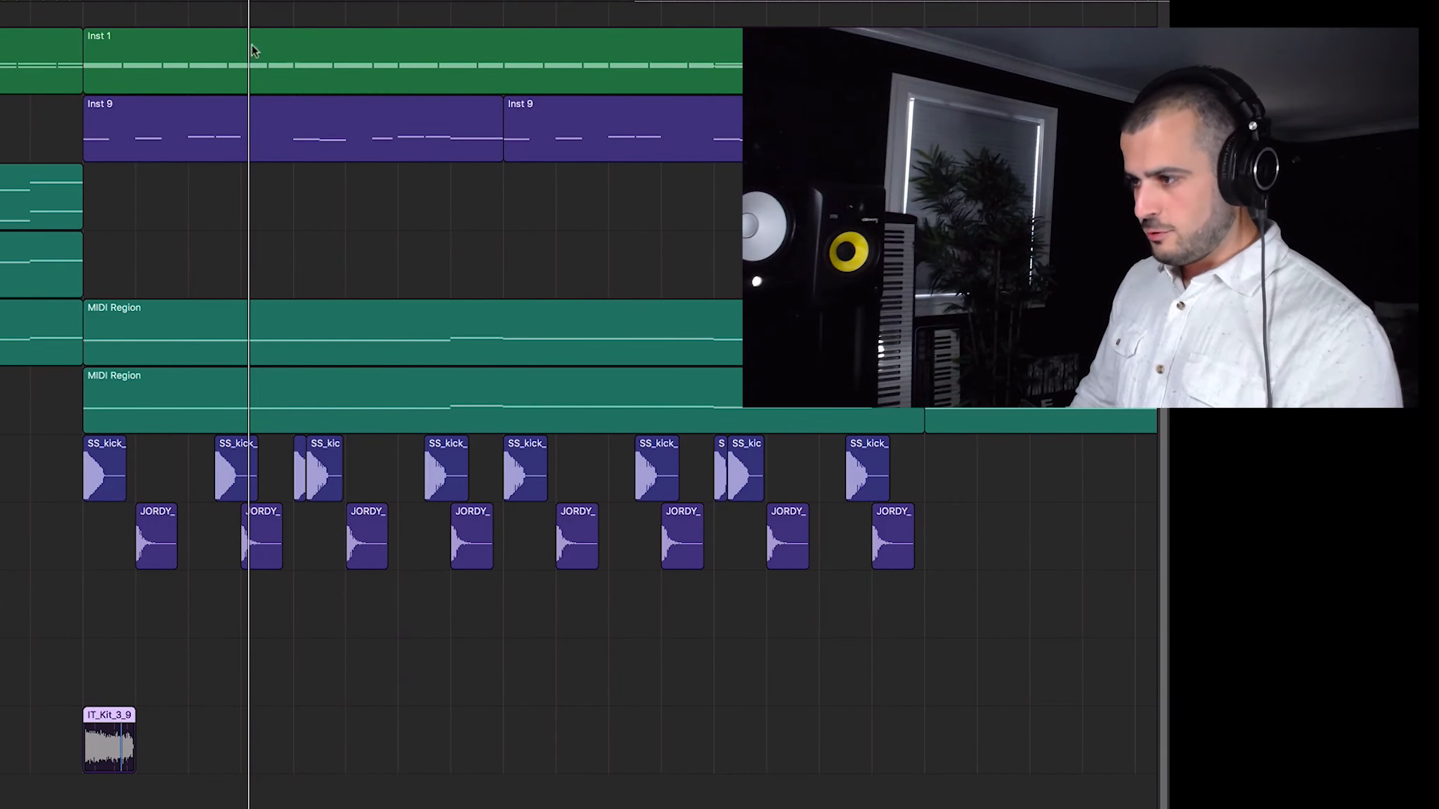
left_click_drag(247, 2, 297, 10)
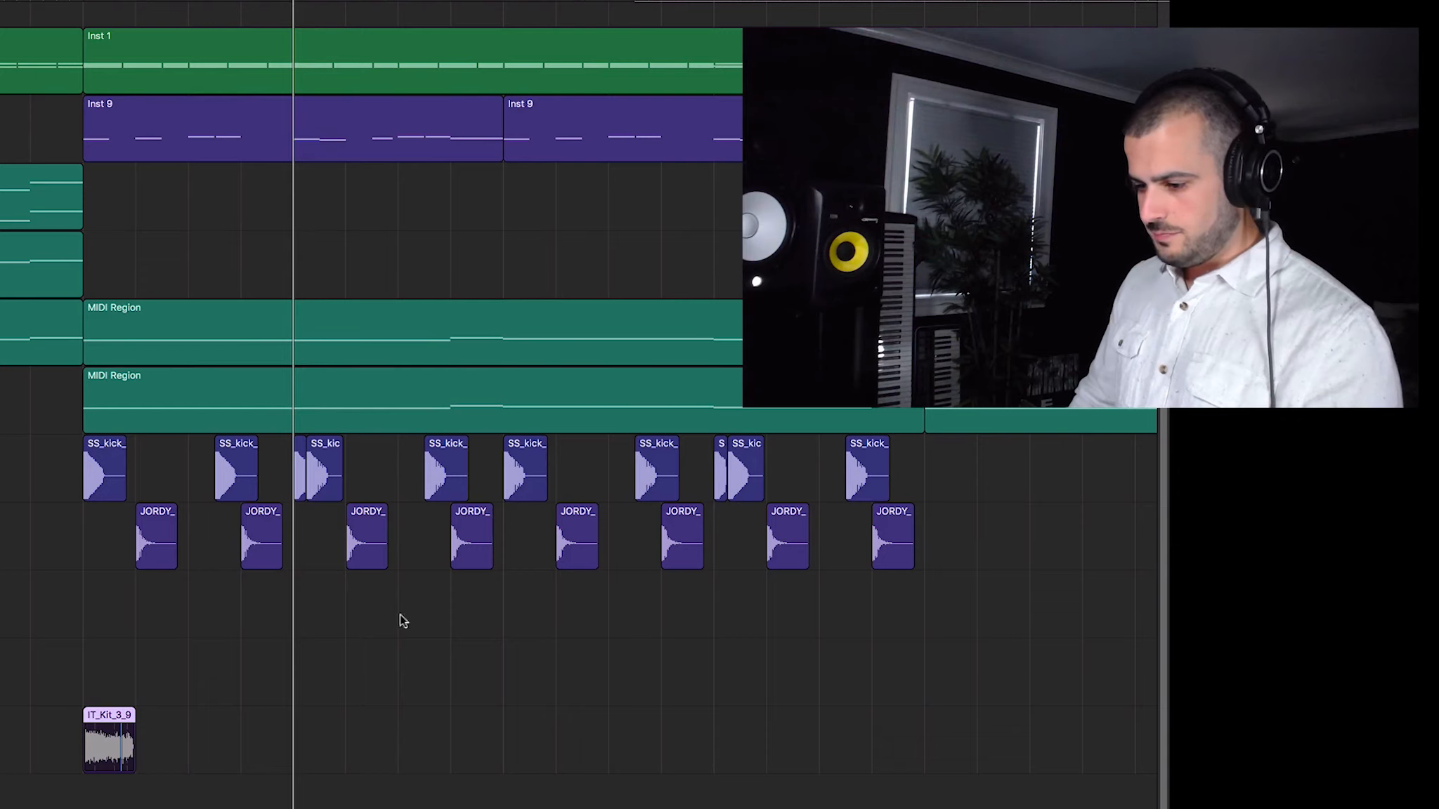
key("super+v")
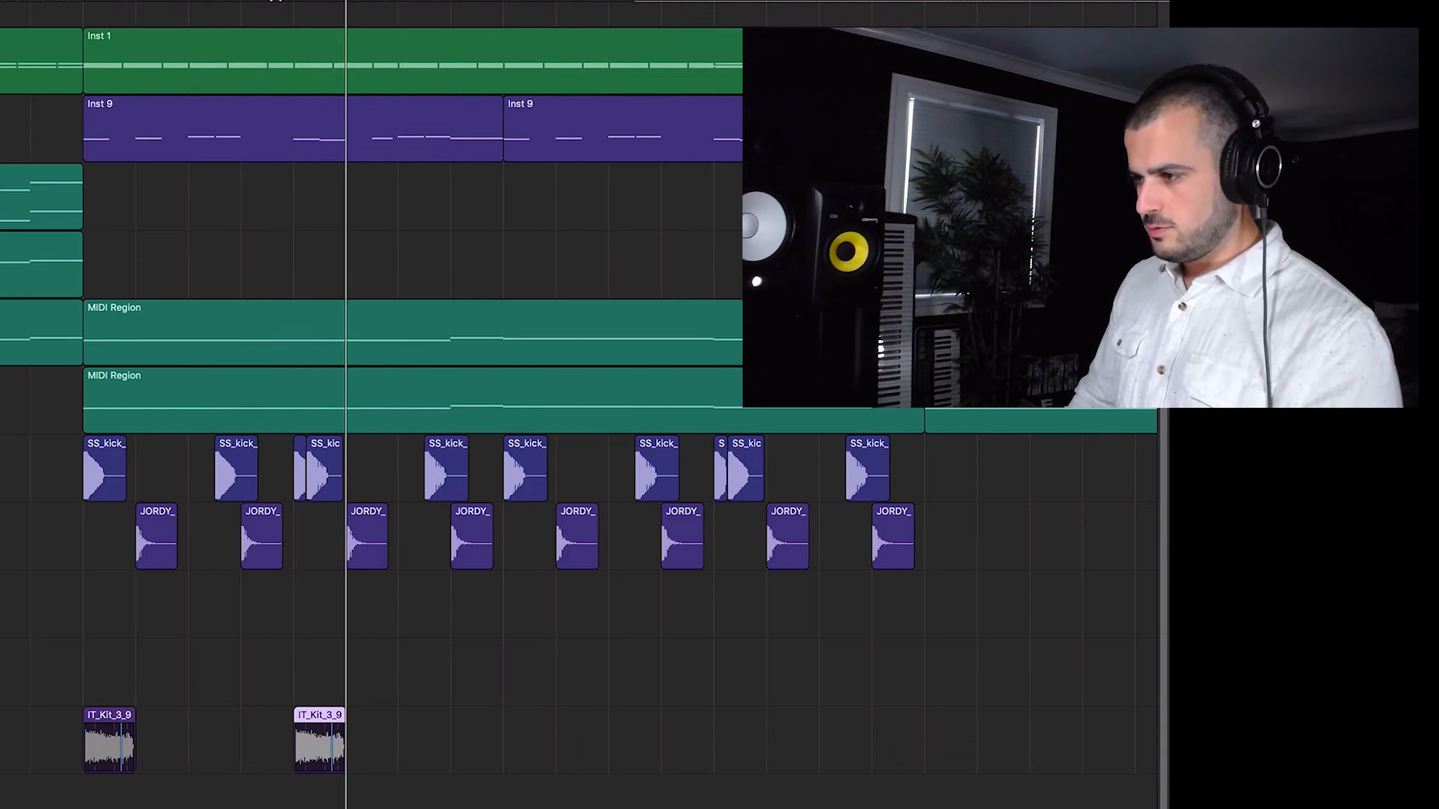
left_click_drag(278, 1, 501, 5)
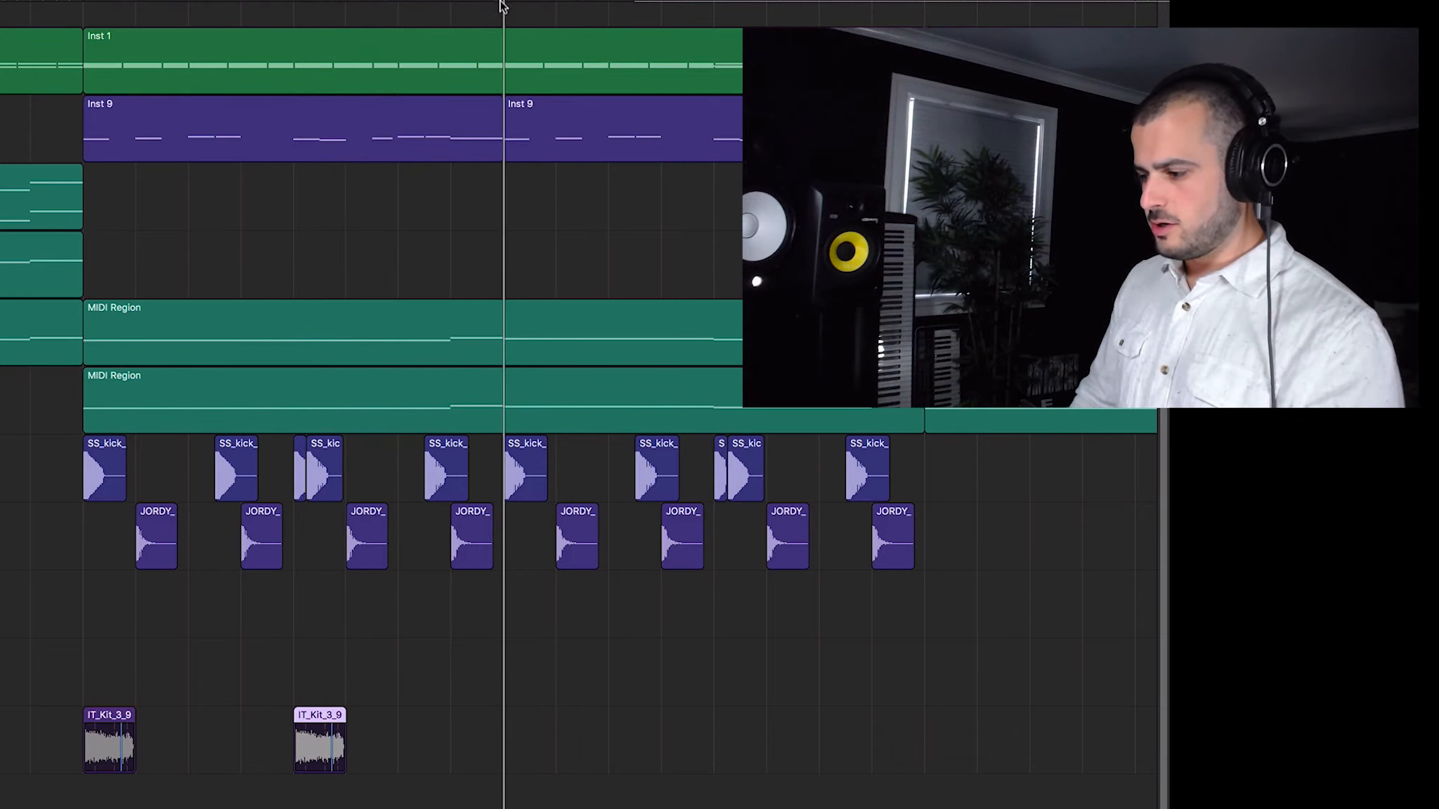
key("super+v")
Play back the ride pattern and delete the ride copy at bar 10
key("space")
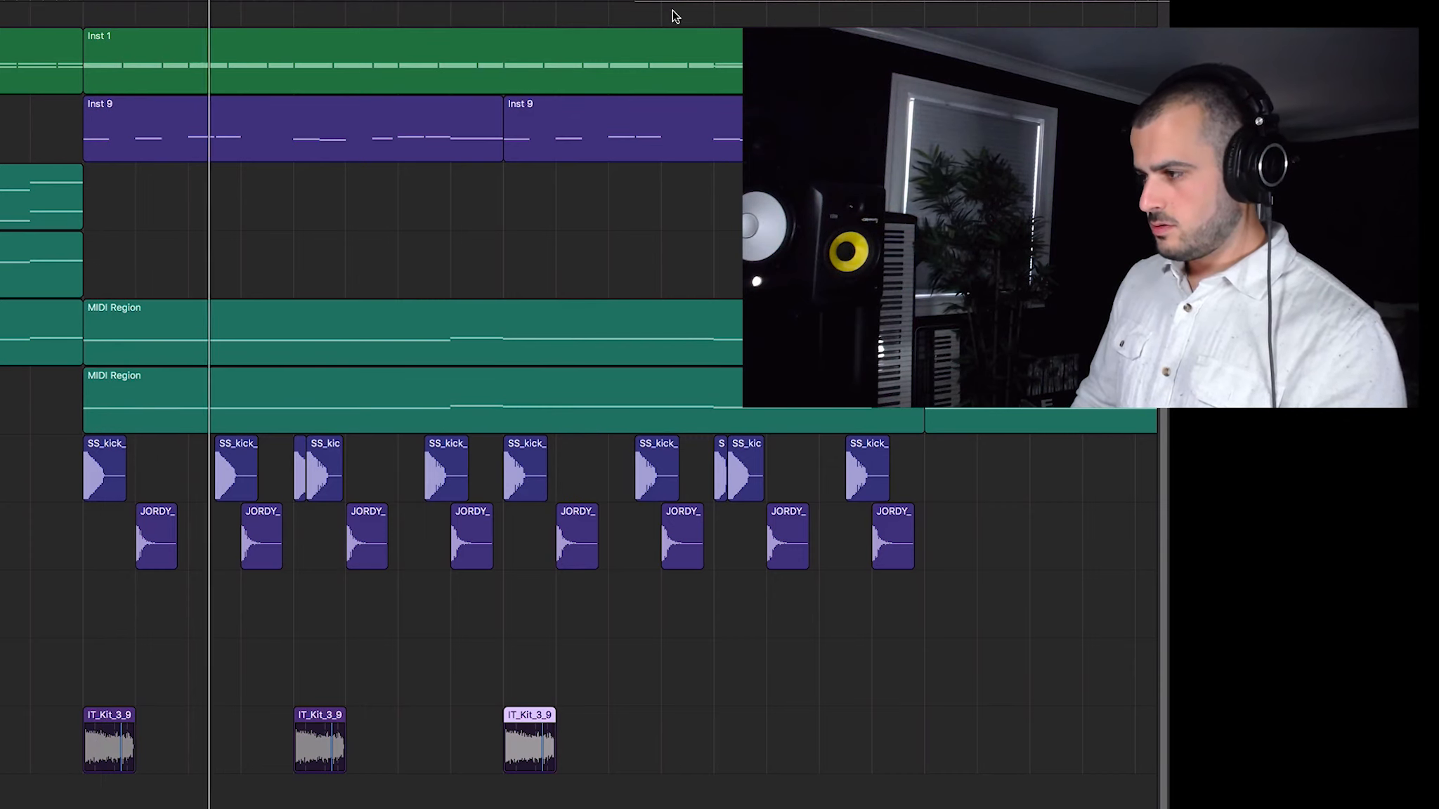
key("space")
left_click_drag(372, 712, 192, 722)
key("Delete")
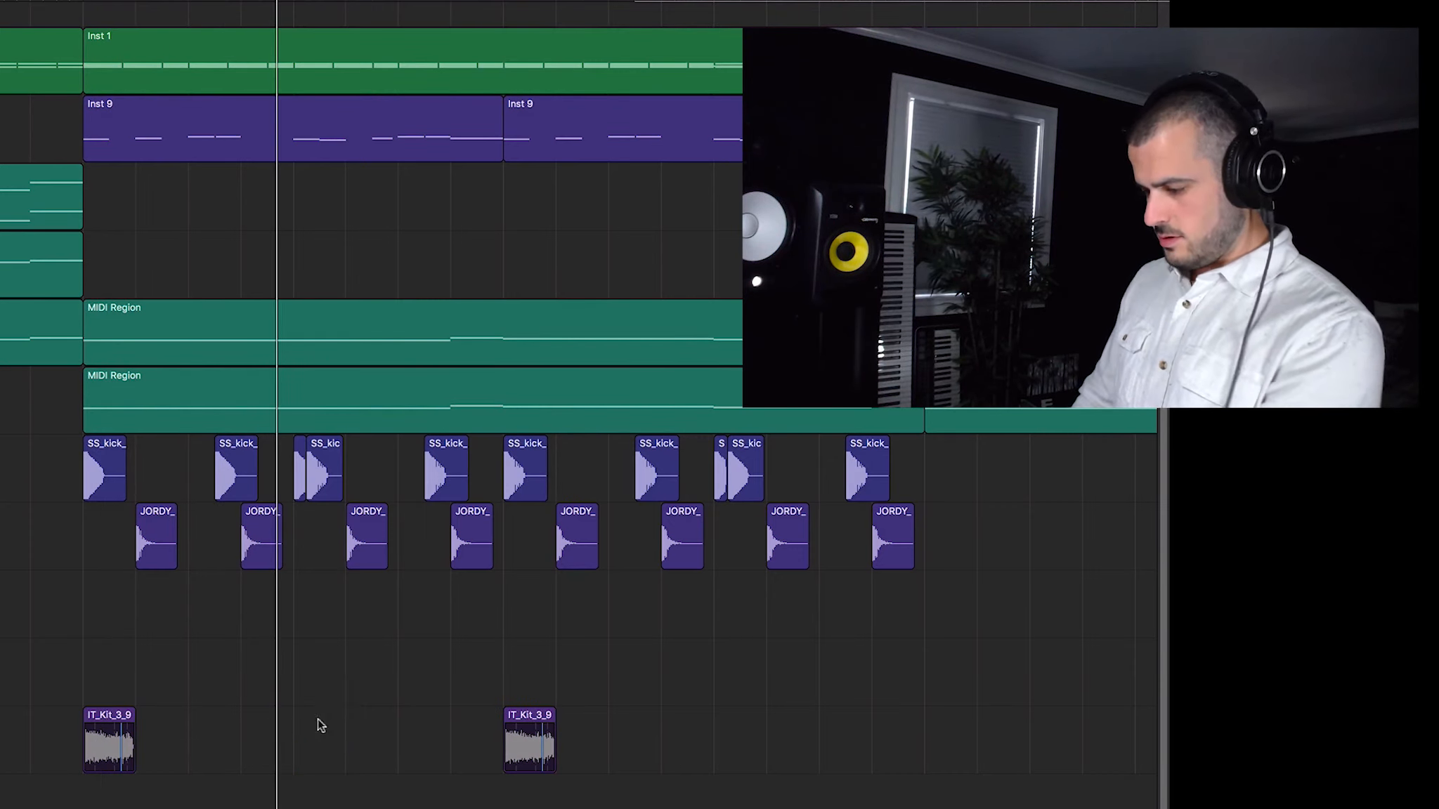
left_click_drag(618, 708, 57, 761)
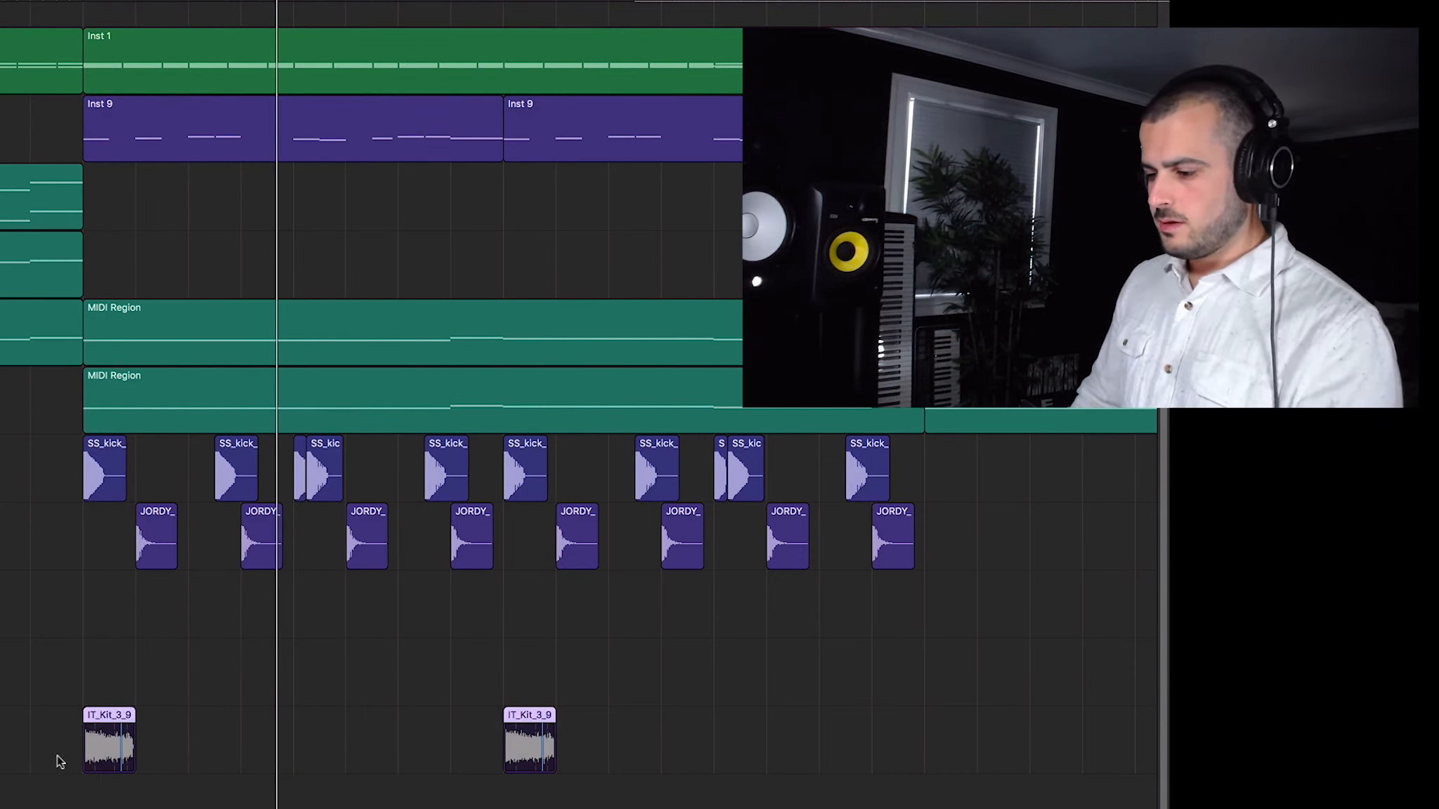
key("alt+shift+d")
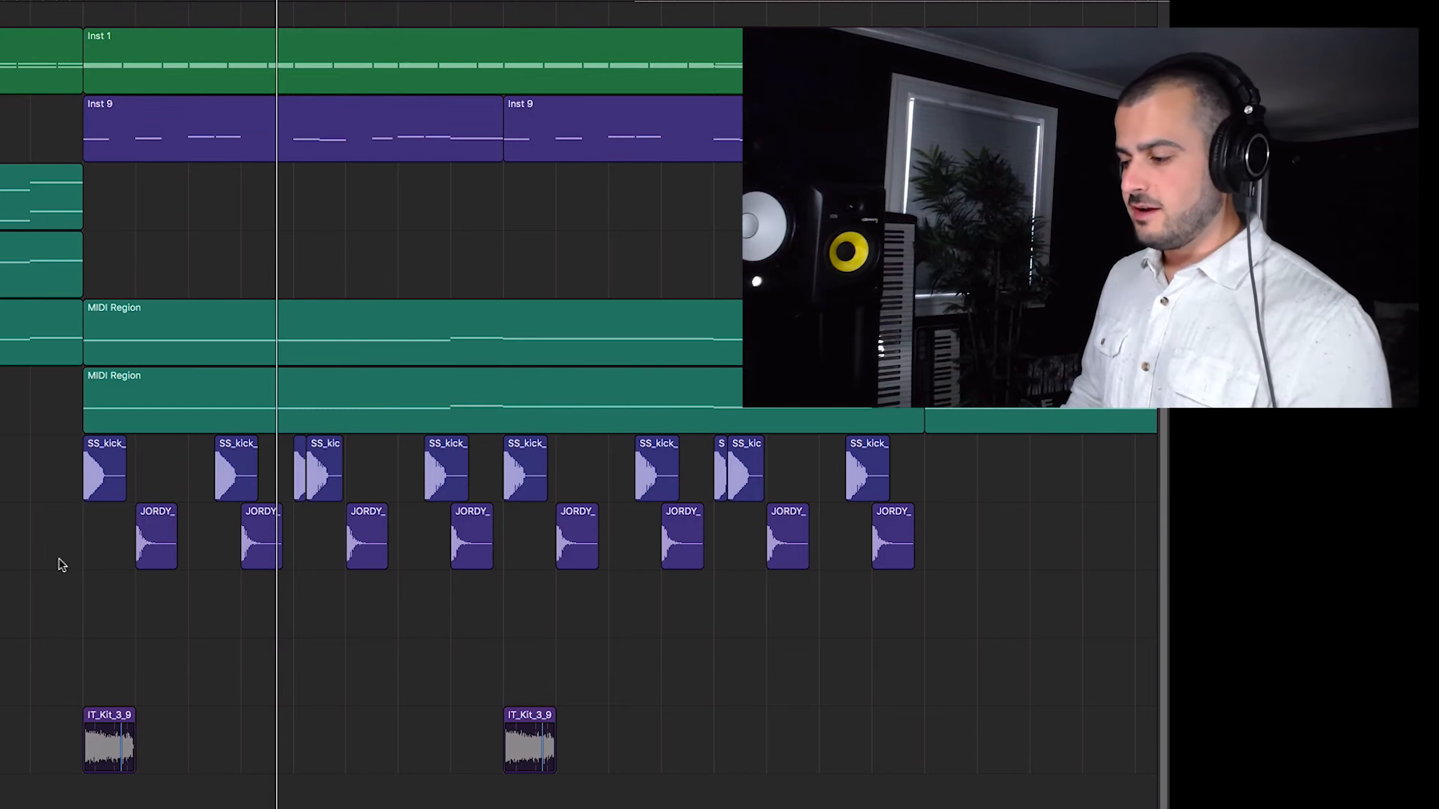
Layer copies of the clap on the cymbal track at beat 4 of each bar from 9 to 12
scroll(58, 564, "right", 2)
mouse_move(696, 801)
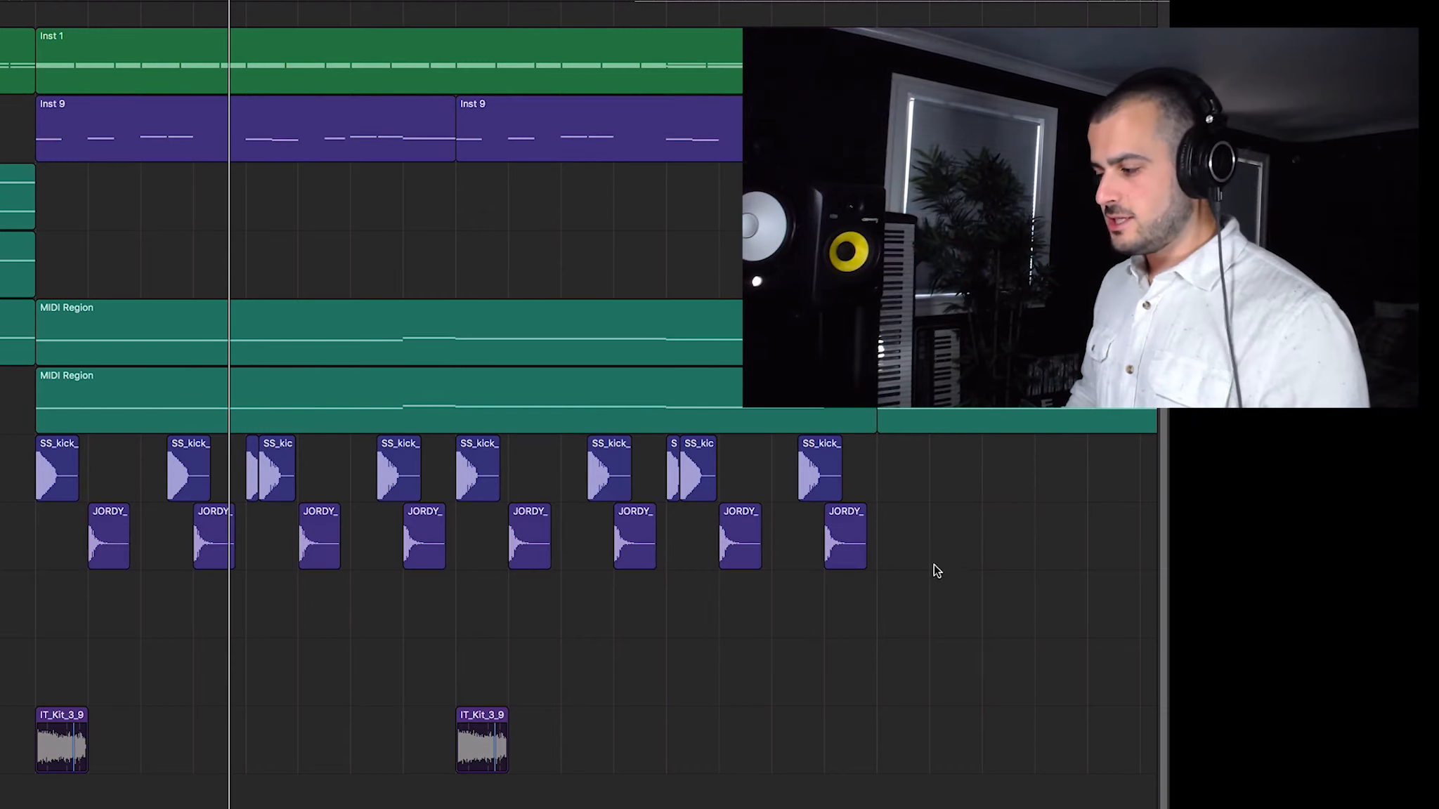
left_click_drag(873, 557, 853, 549)
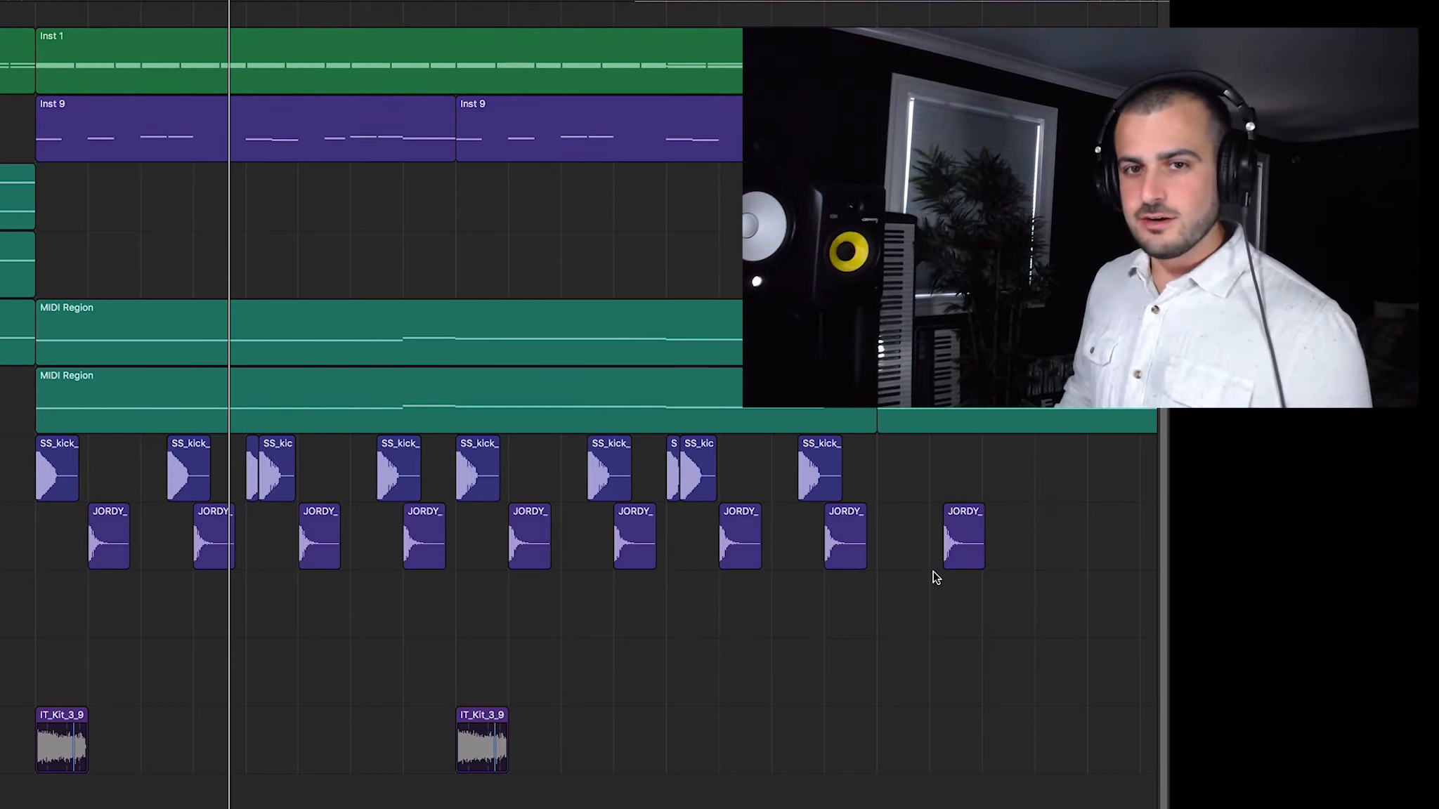
left_click_drag(962, 551, 444, 609)
key("super+r")
left_click_drag(551, 589, 215, 632)
key("super+r")
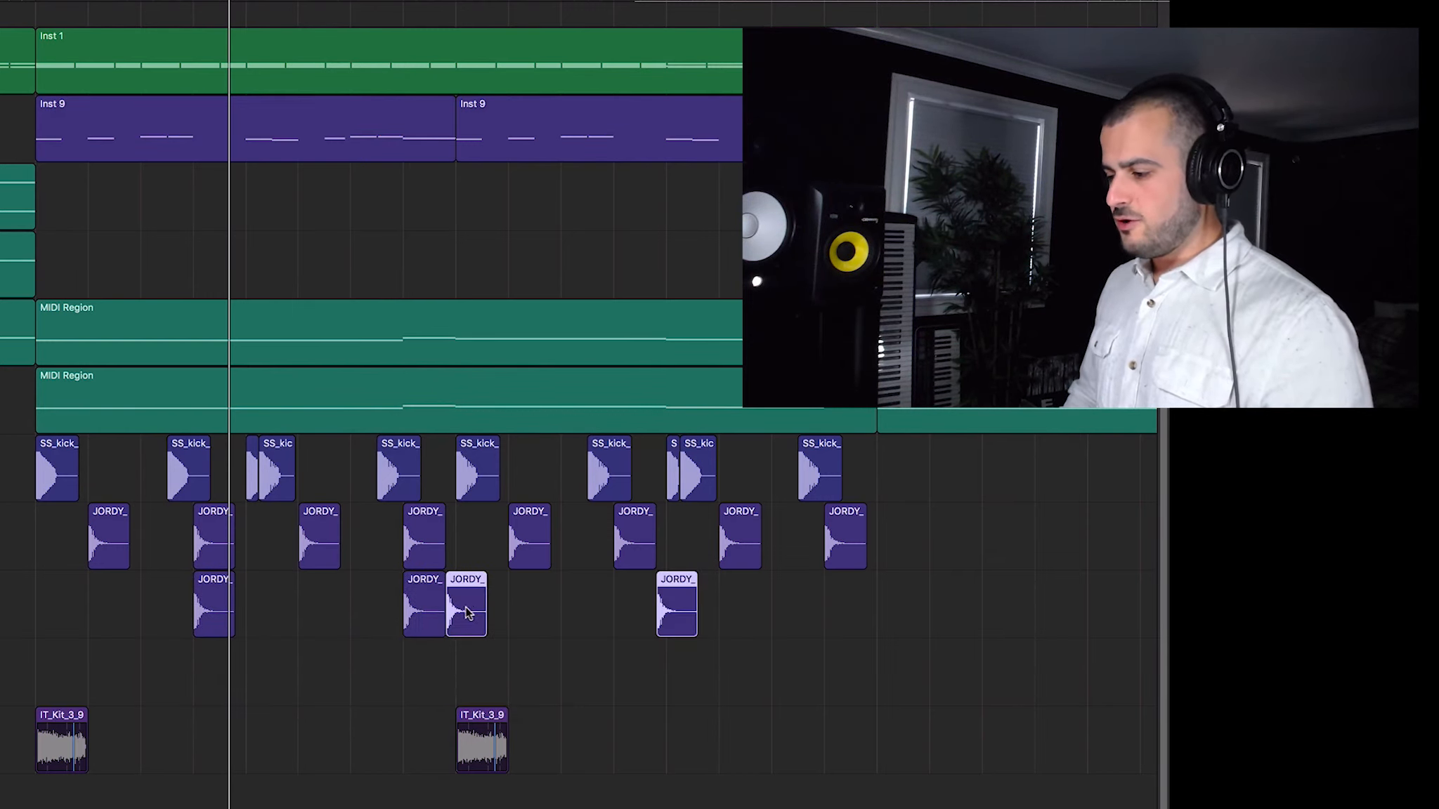
left_click_drag(476, 609, 632, 603)
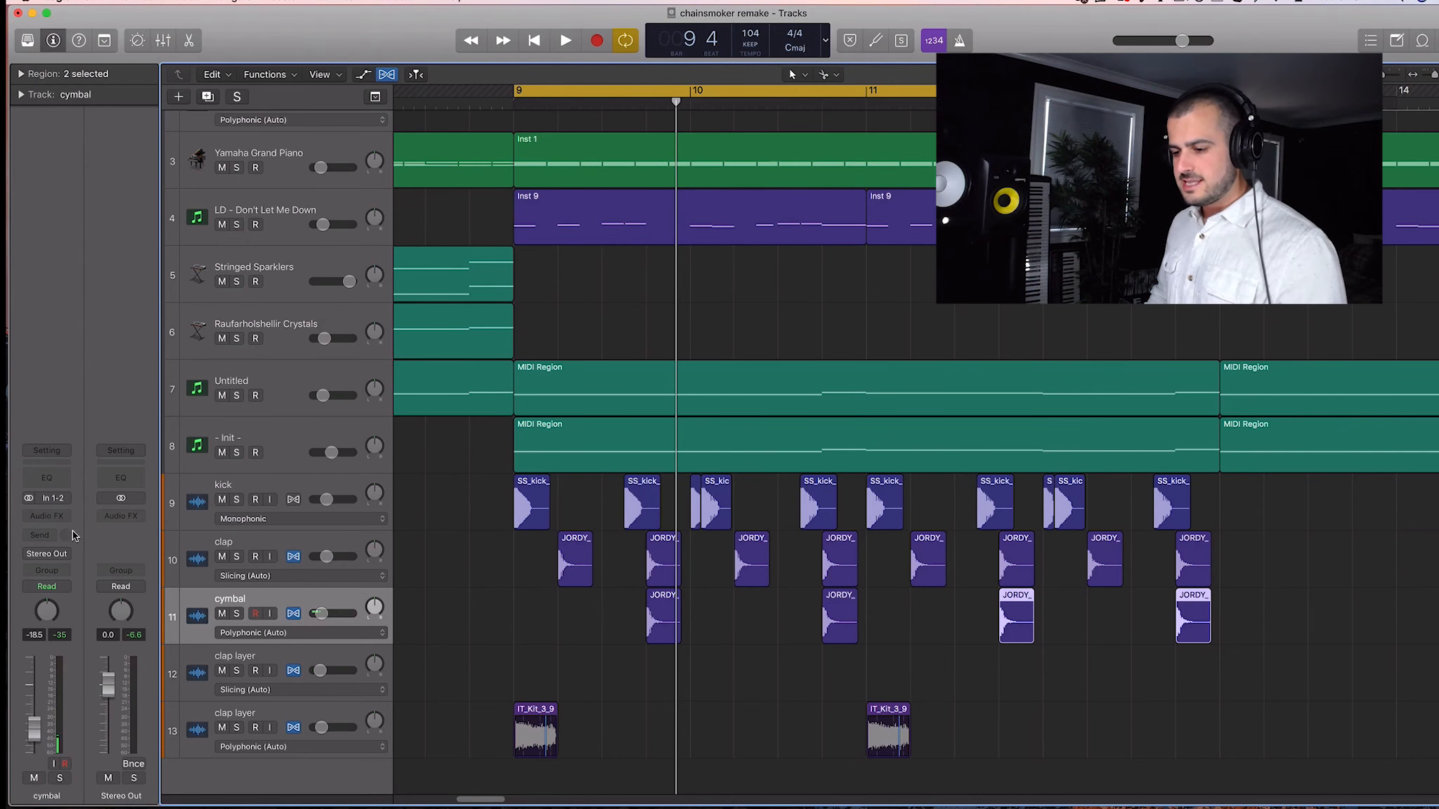
Insert a stereo ChromaVerb reverb on the cymbal track
left_click(62, 518)
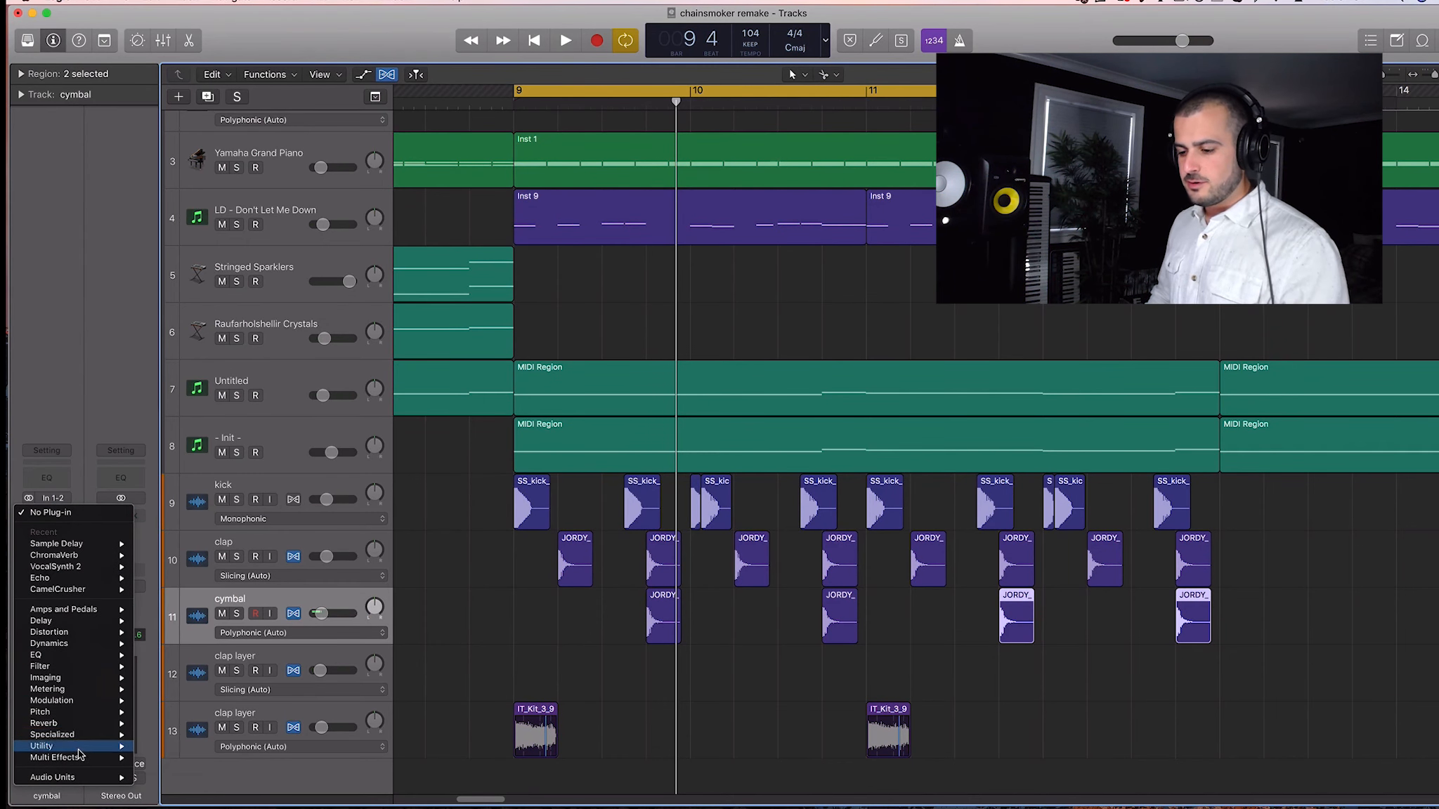
mouse_move(70, 723)
mouse_move(204, 725)
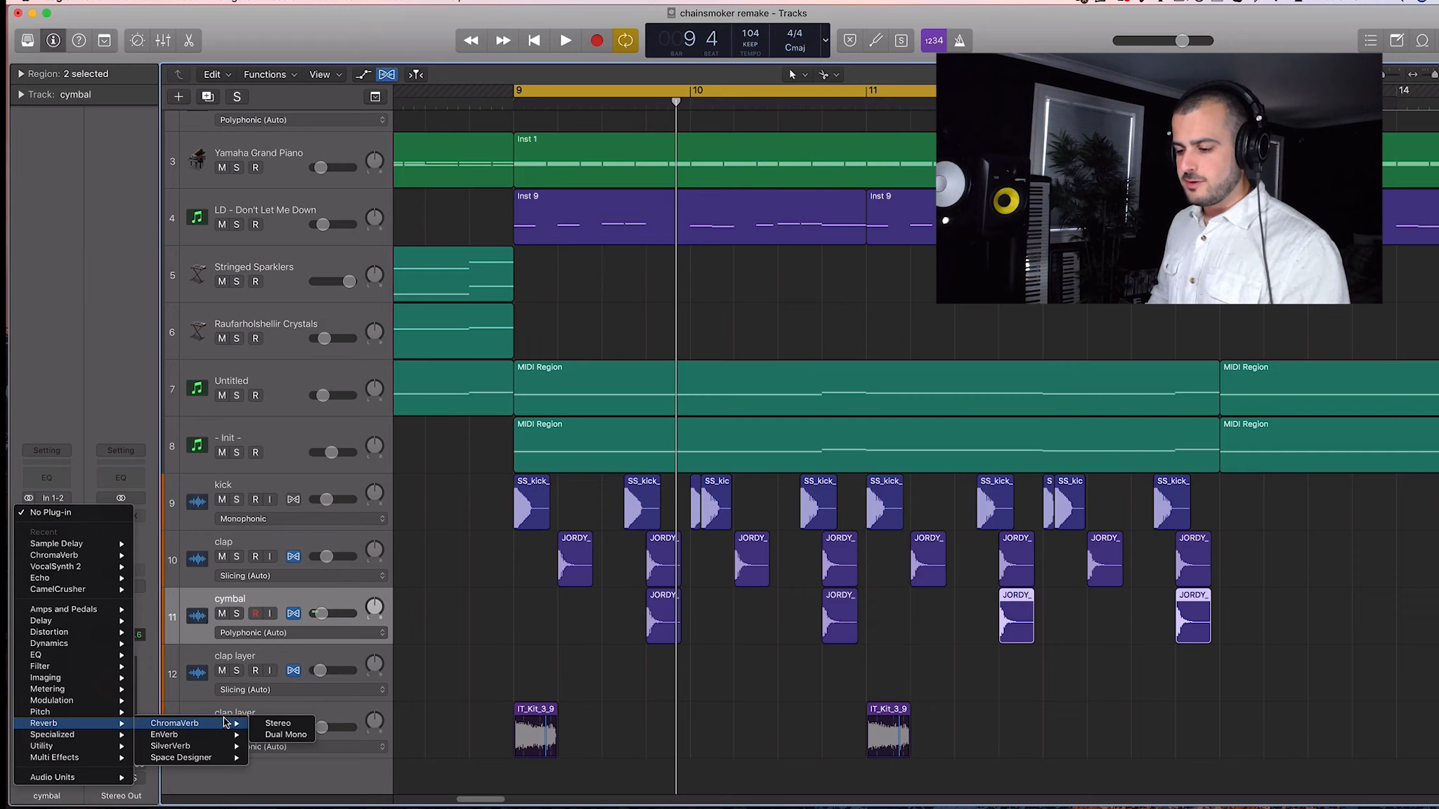
left_click(280, 728)
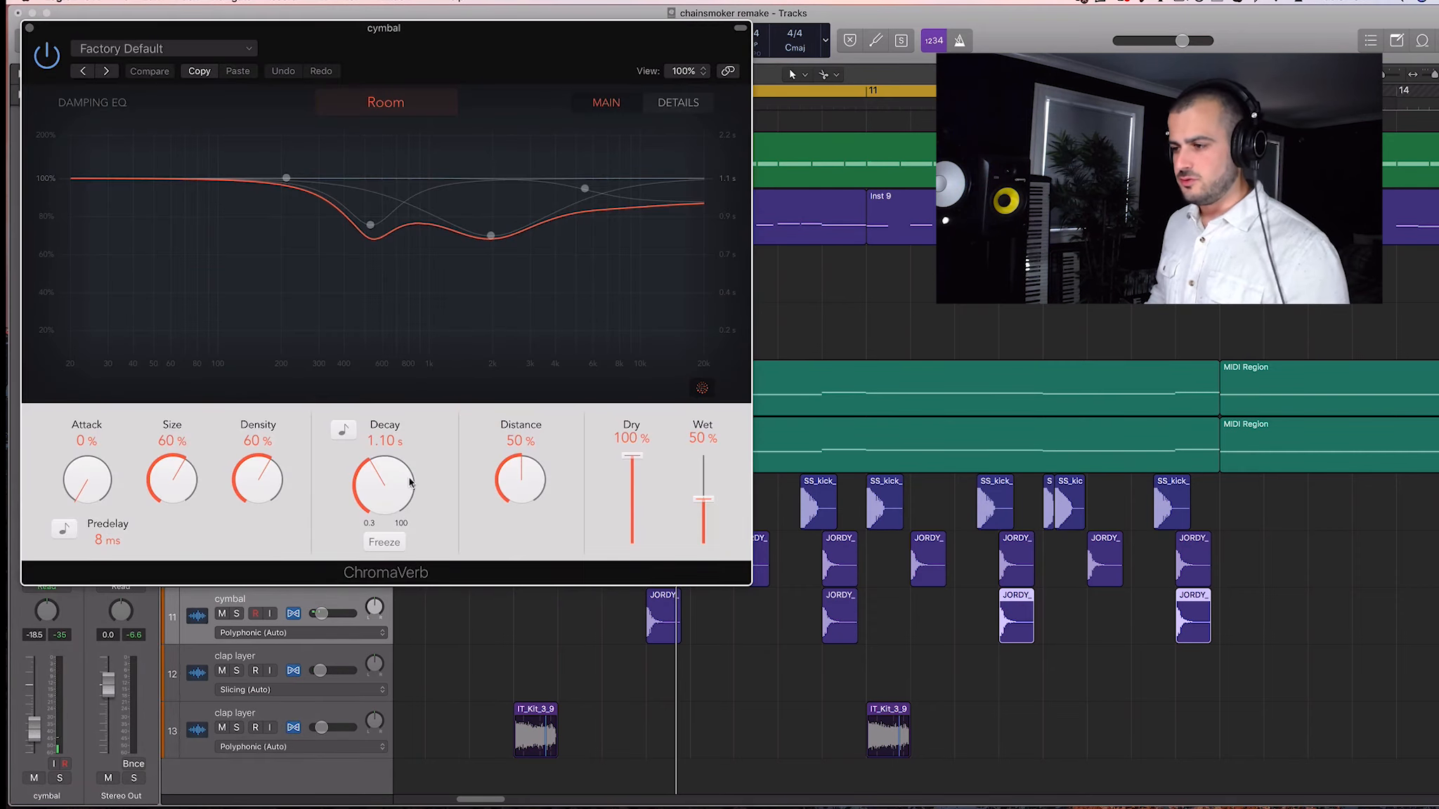
left_click_drag(599, 51, 824, 51)
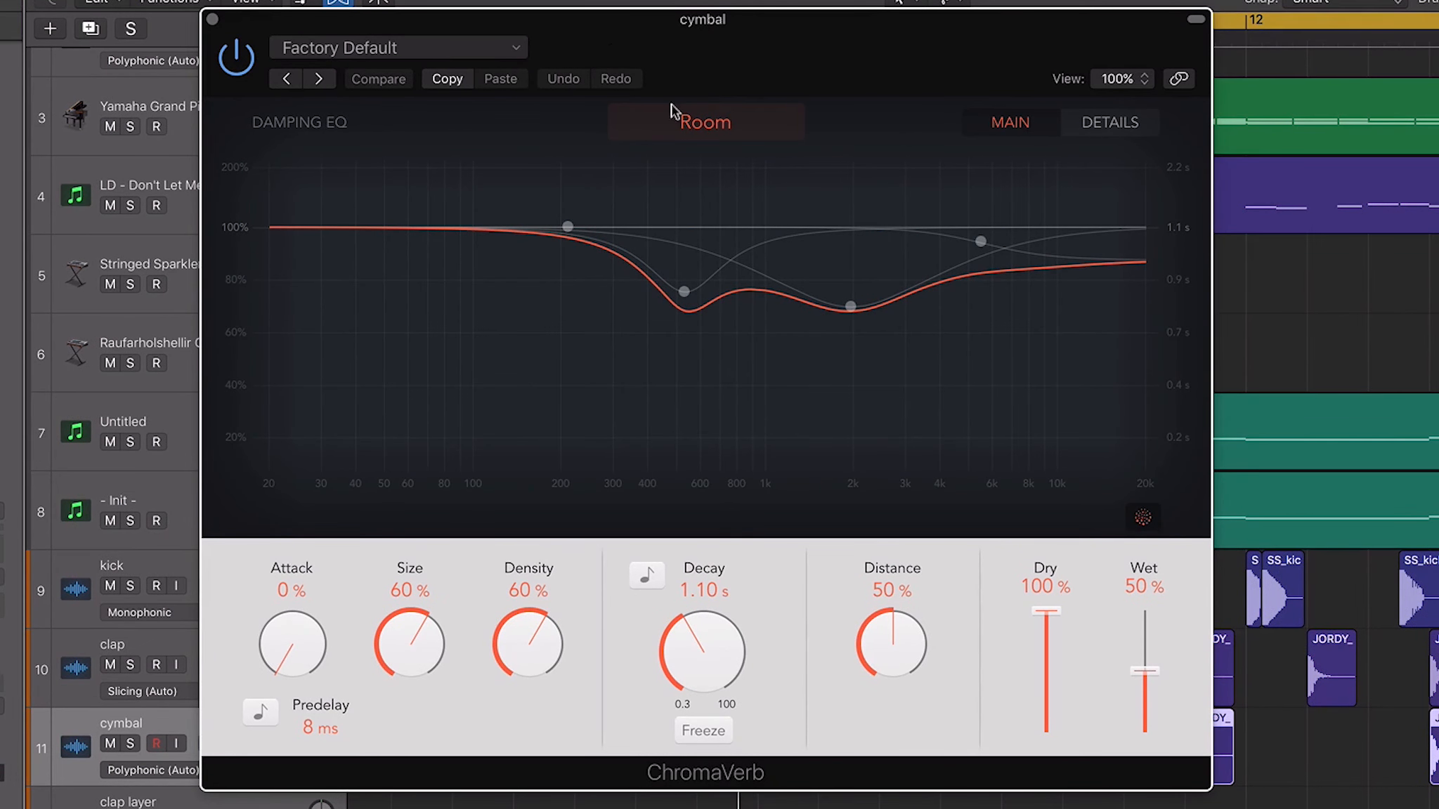
Set the reverb's room type to Smooth Space and move its high damping point to 18600 Hz with a ratio of 0.10
left_click(695, 123)
left_click(799, 310)
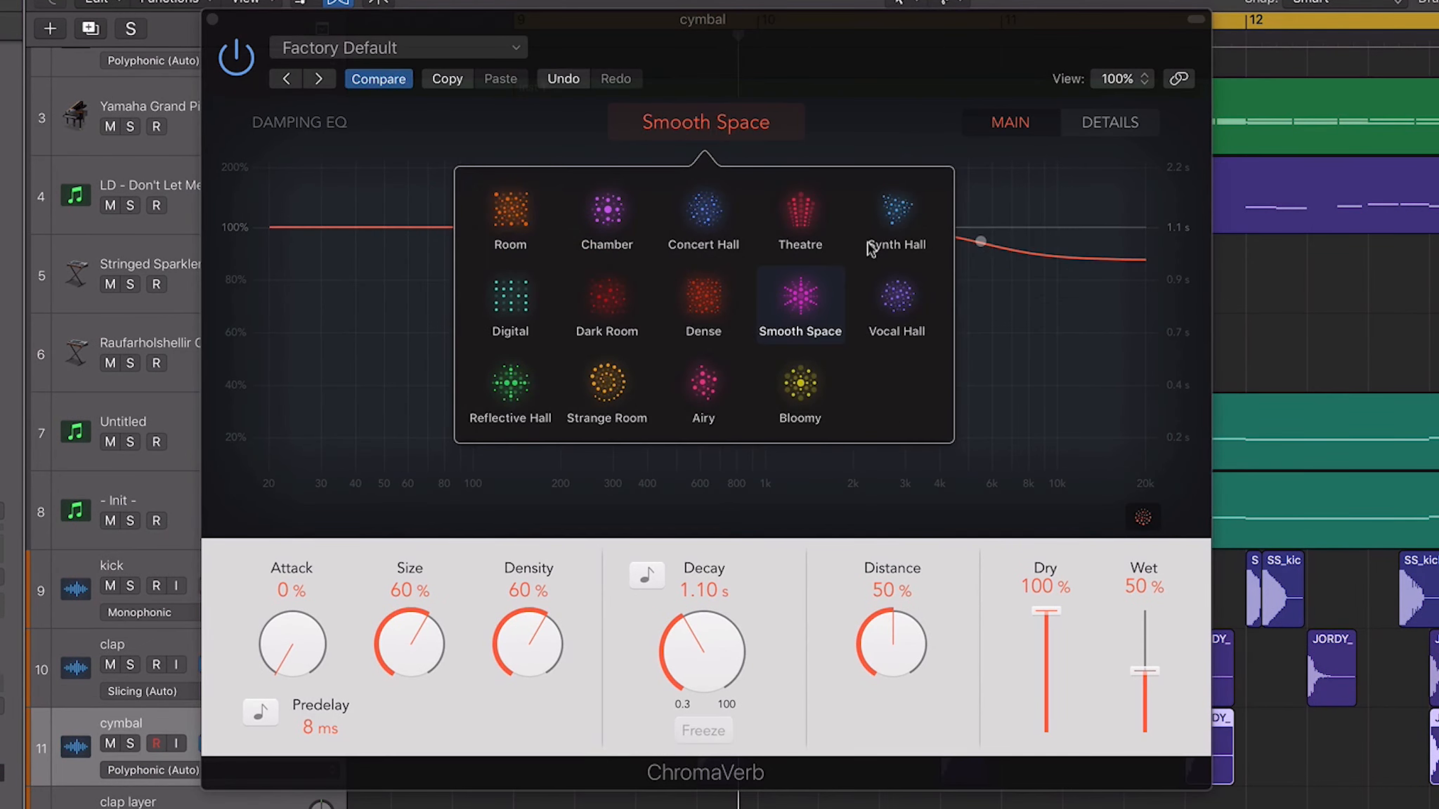
left_click_drag(980, 272, 1133, 485)
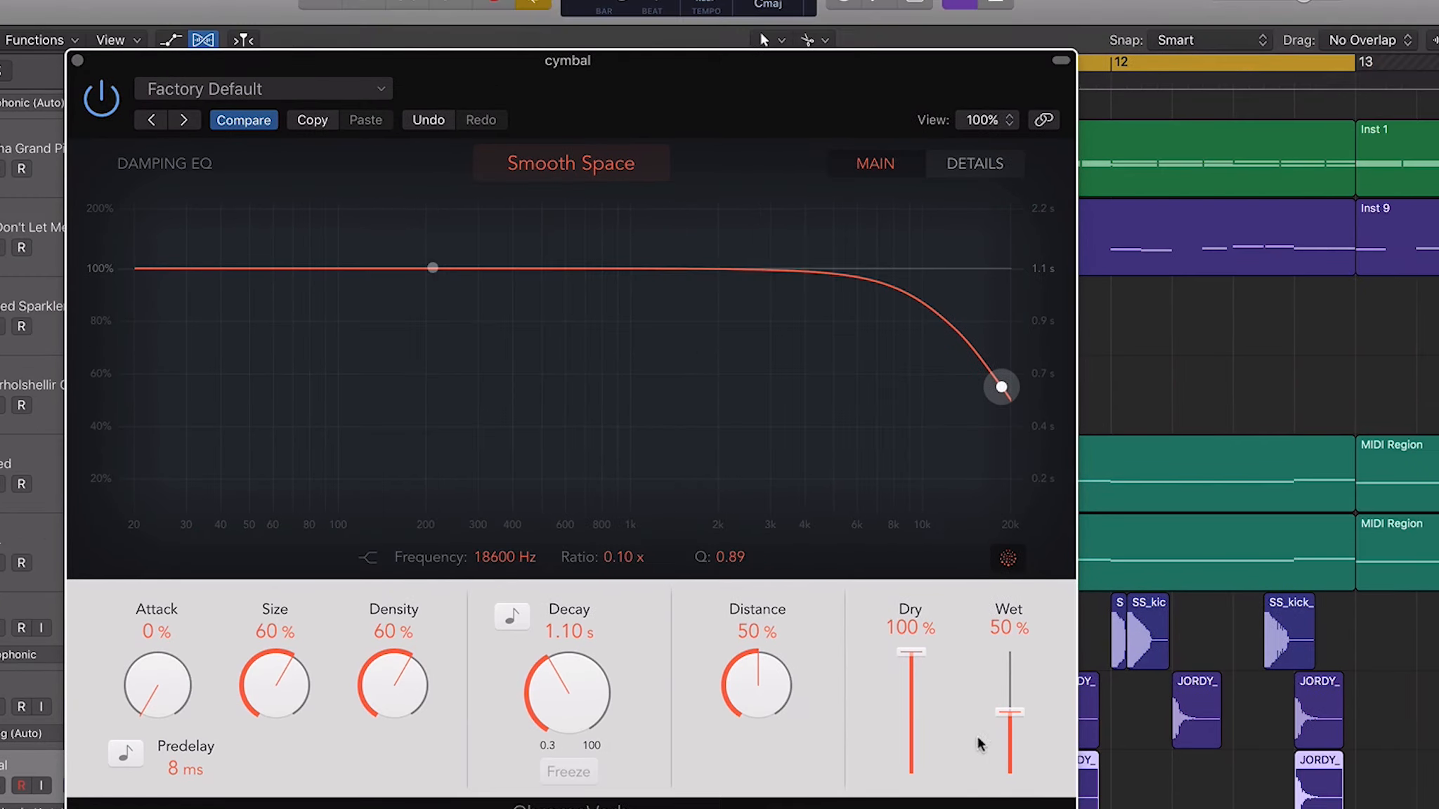
left_click_drag(694, 79, 929, 35)
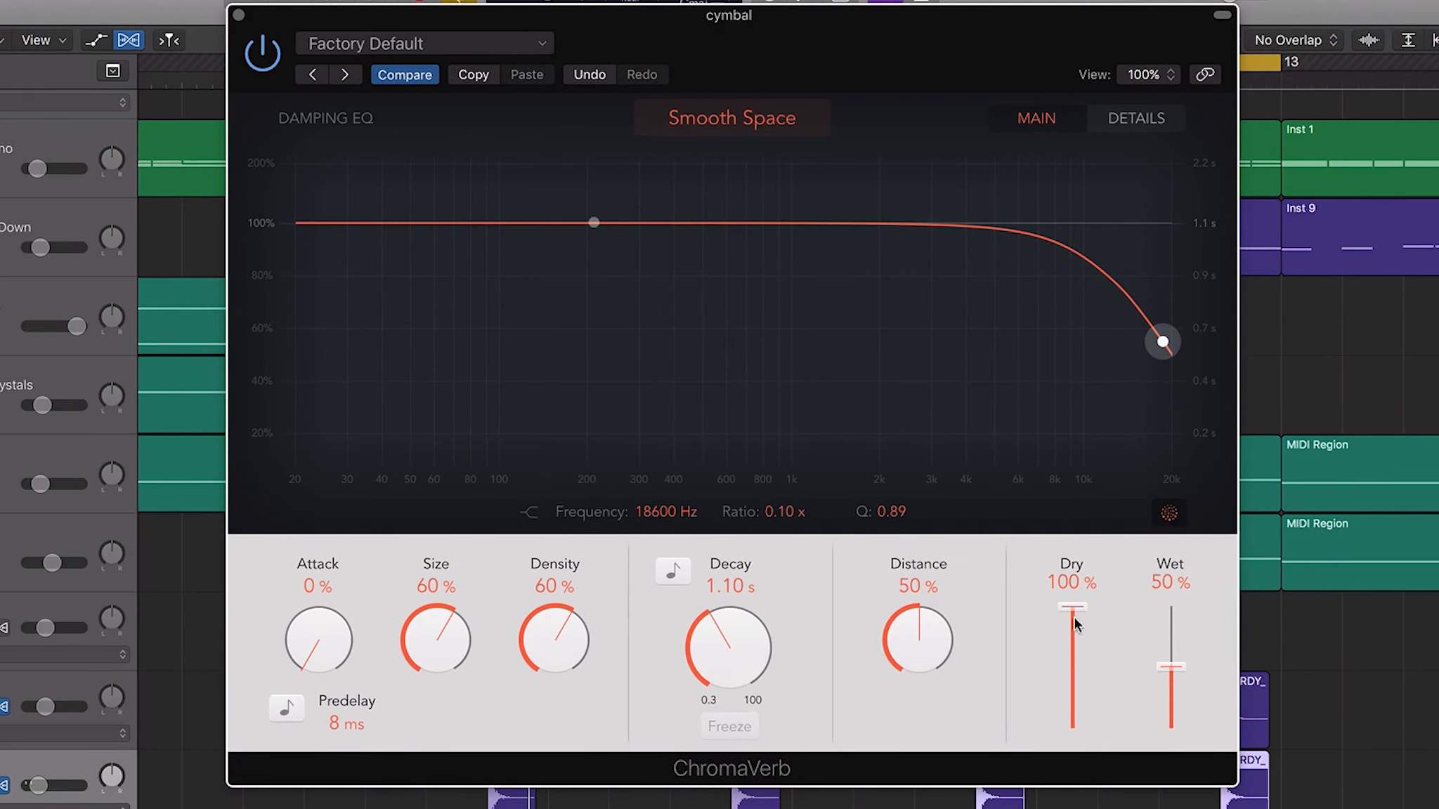
Set the reverb's dry level to 0% and close its window
left_click_drag(1074, 617, 1074, 734)
left_click_drag(843, 16, 590, 23)
left_click_drag(1349, 724, 1211, 714)
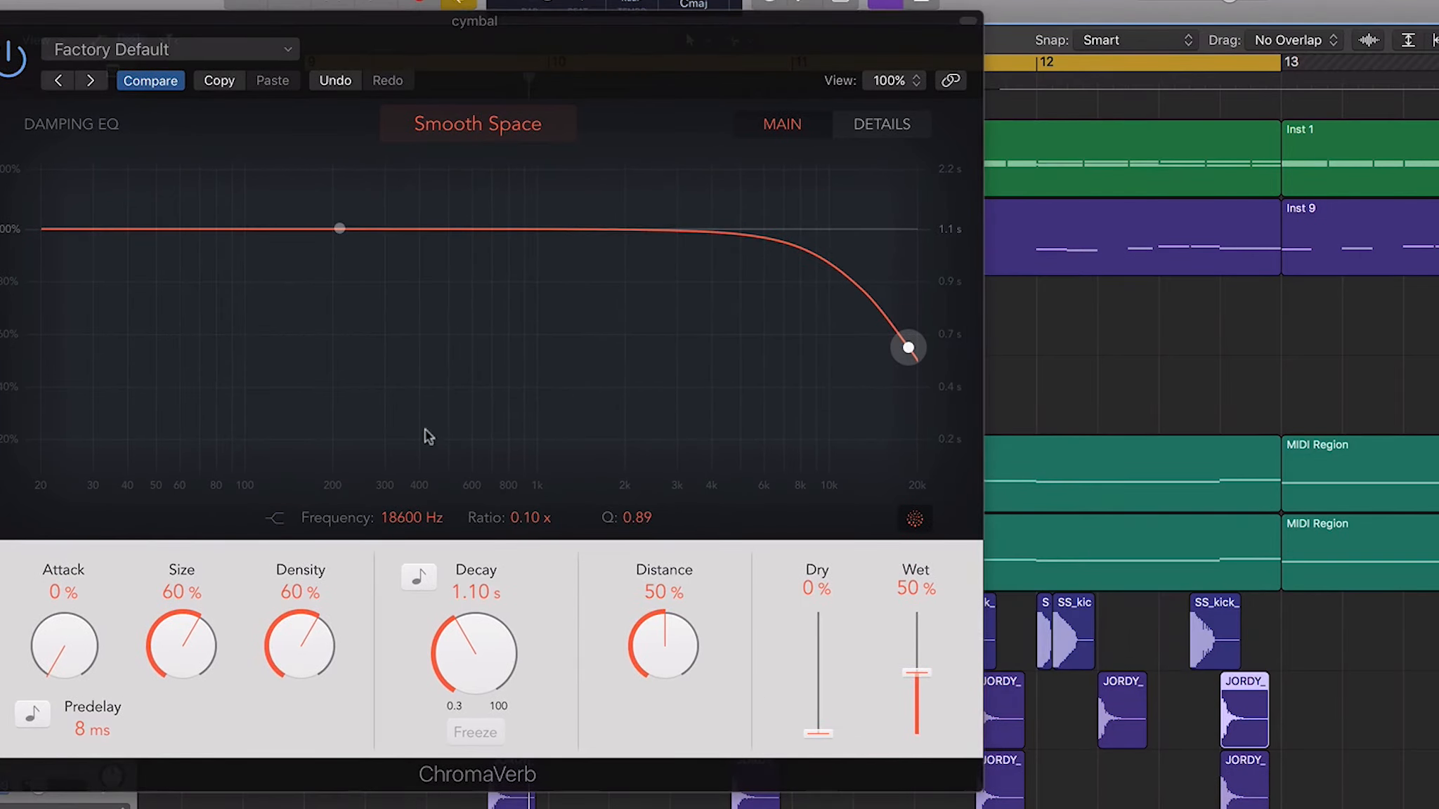
left_click(2, 20)
left_click(265, 631)
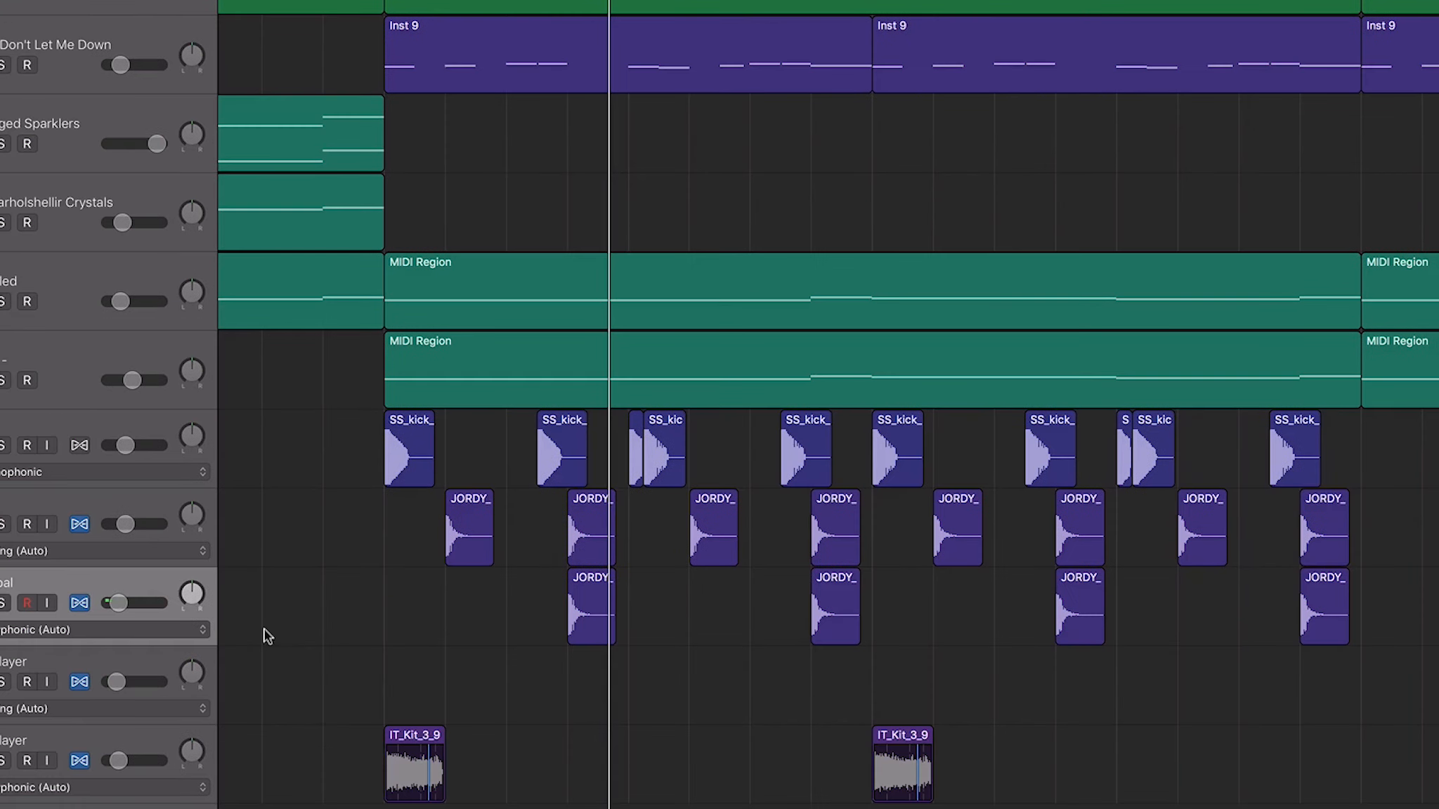
With the clap and cymbal tracks soloed, set the reverb's Wet to 77%, Decay to 0.25 s, and Density and Size to 100%
left_click_drag(4, 602, 4, 524)
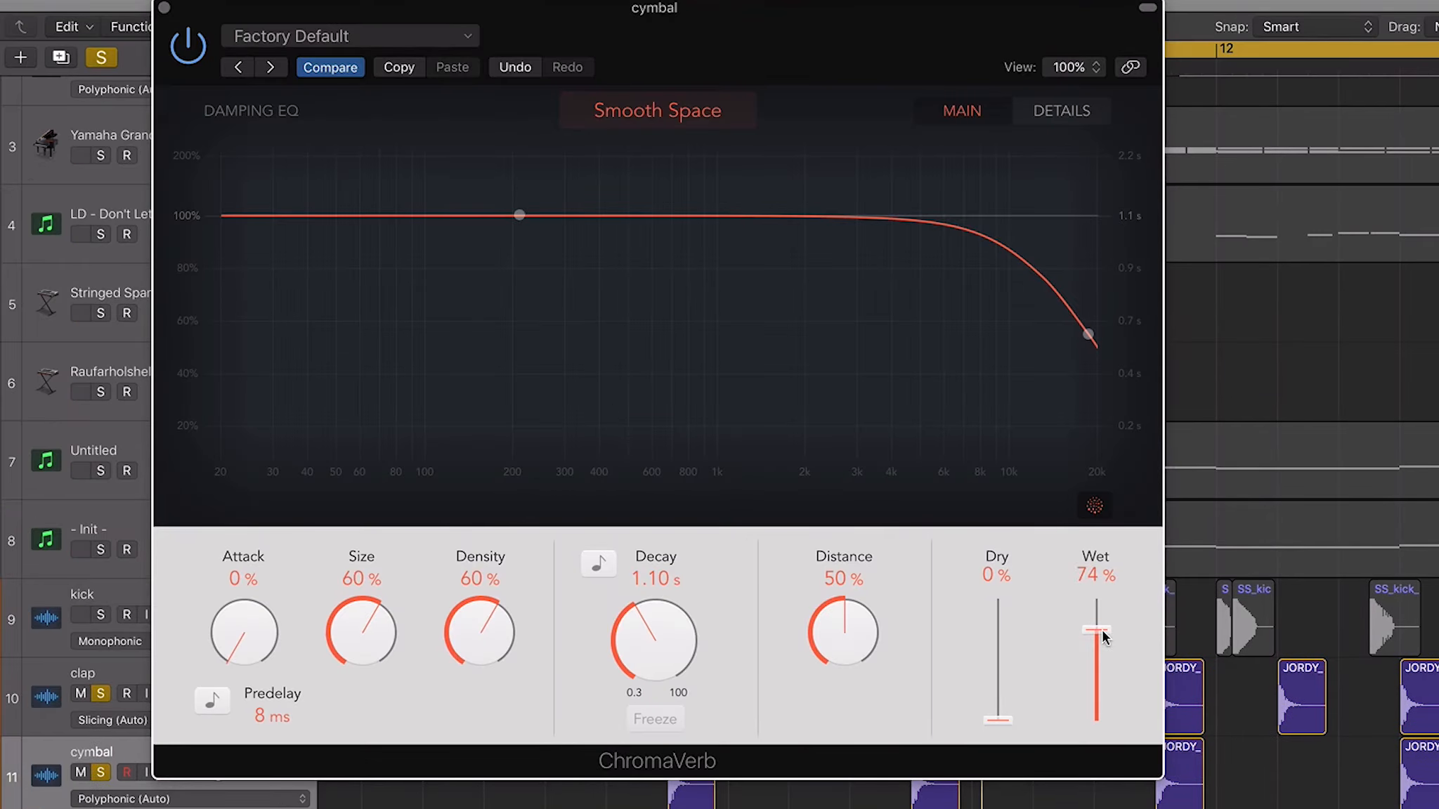
left_click_drag(1103, 631, 1101, 624)
left_click_drag(668, 642, 668, 695)
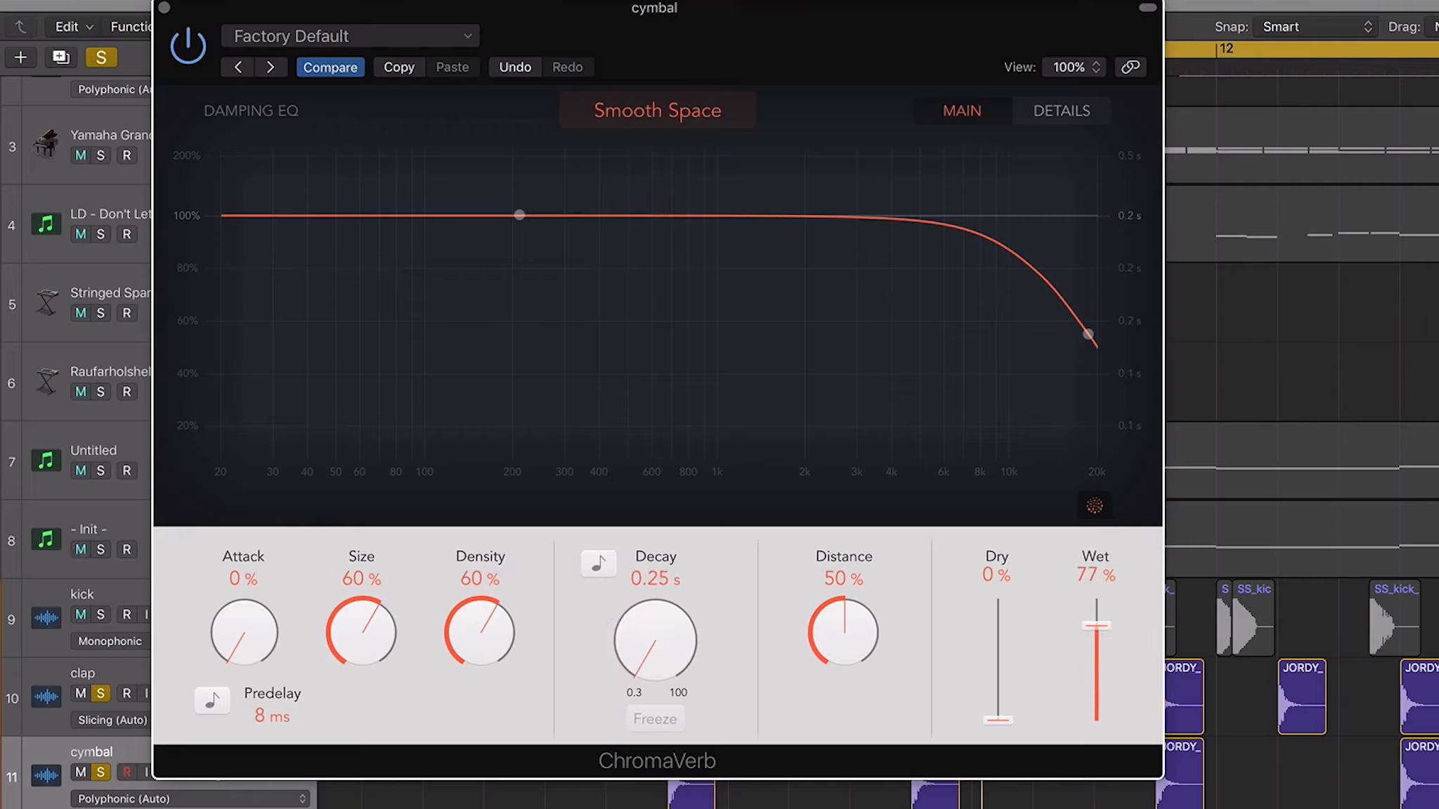
left_click_drag(472, 643, 454, 560)
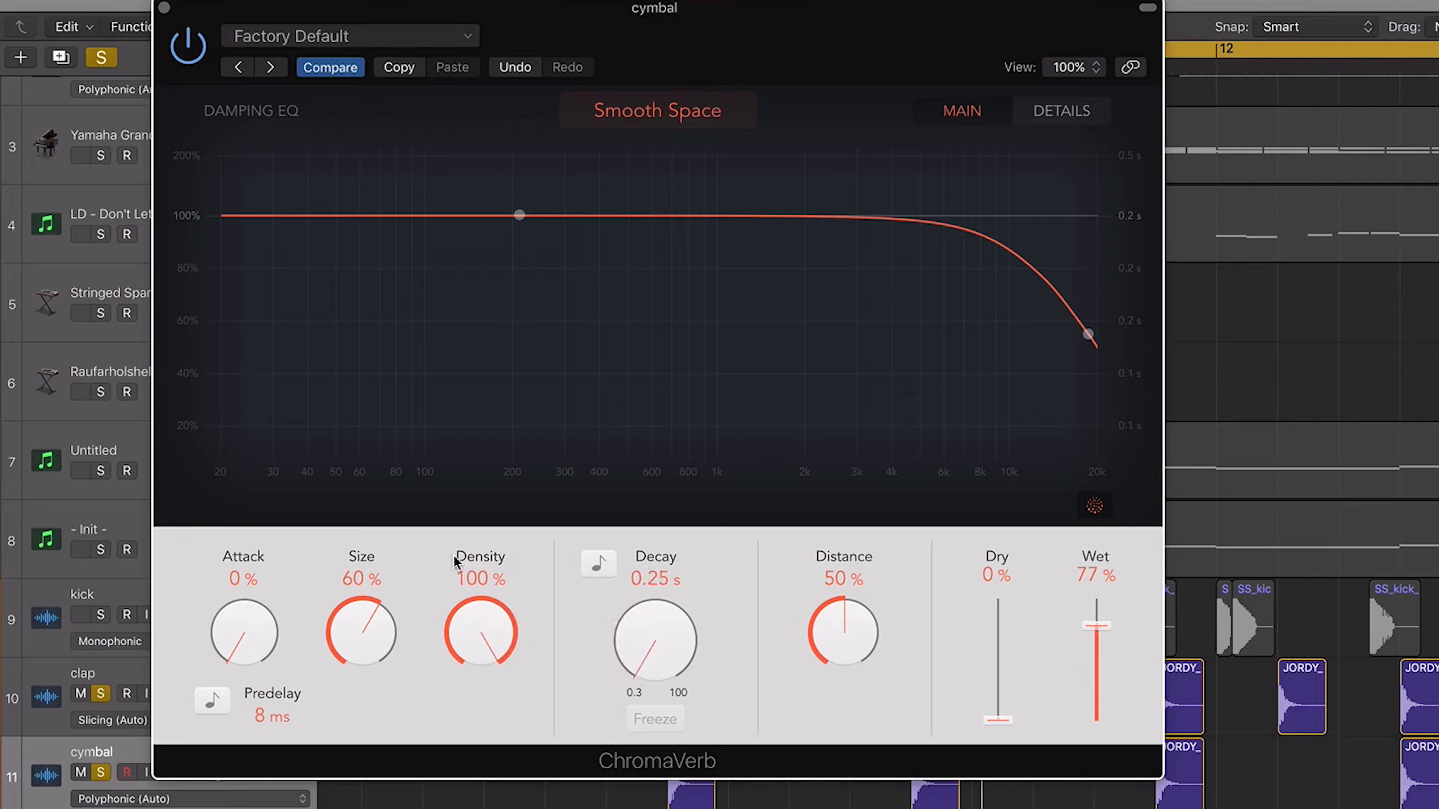
left_click_drag(363, 611, 366, 511)
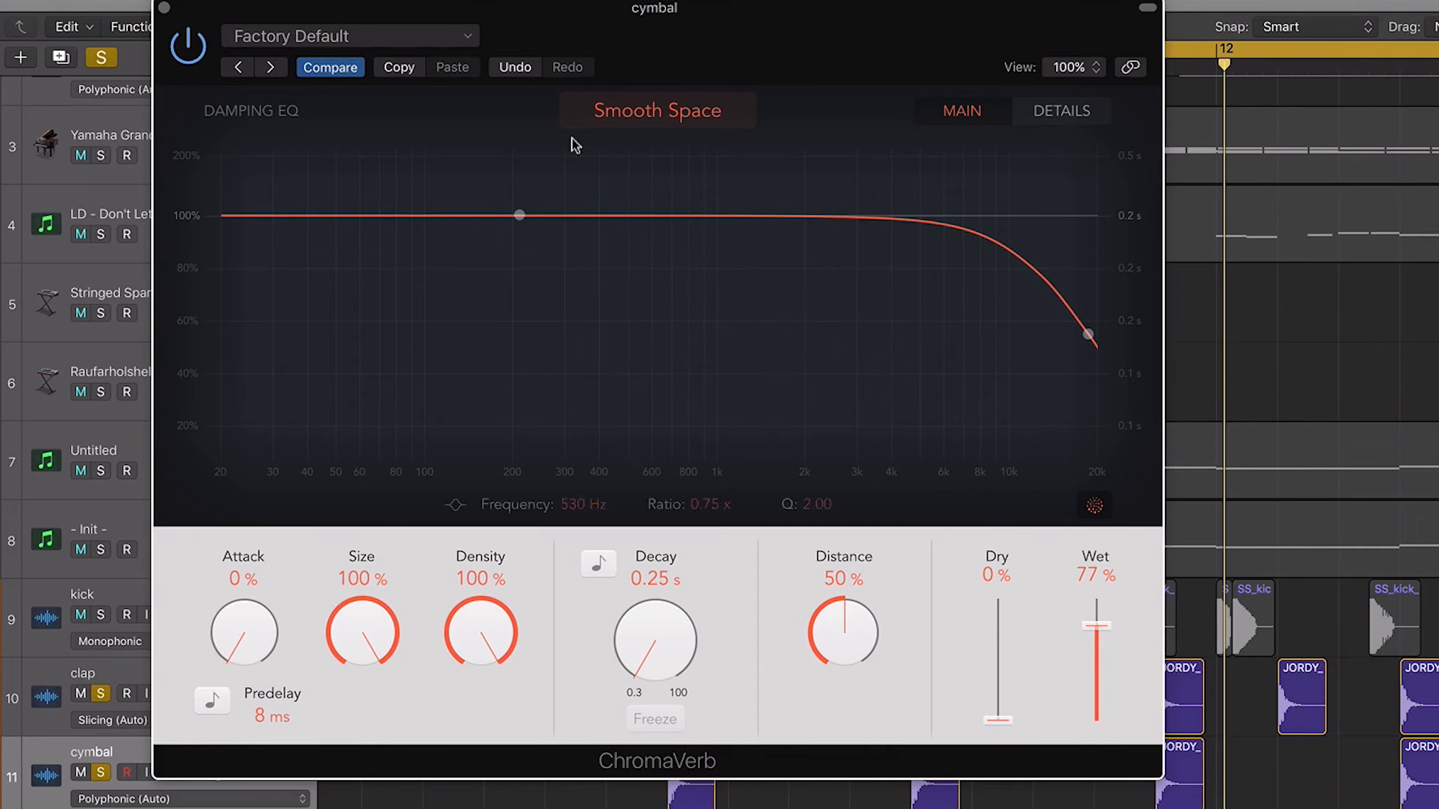
left_click(165, 8)
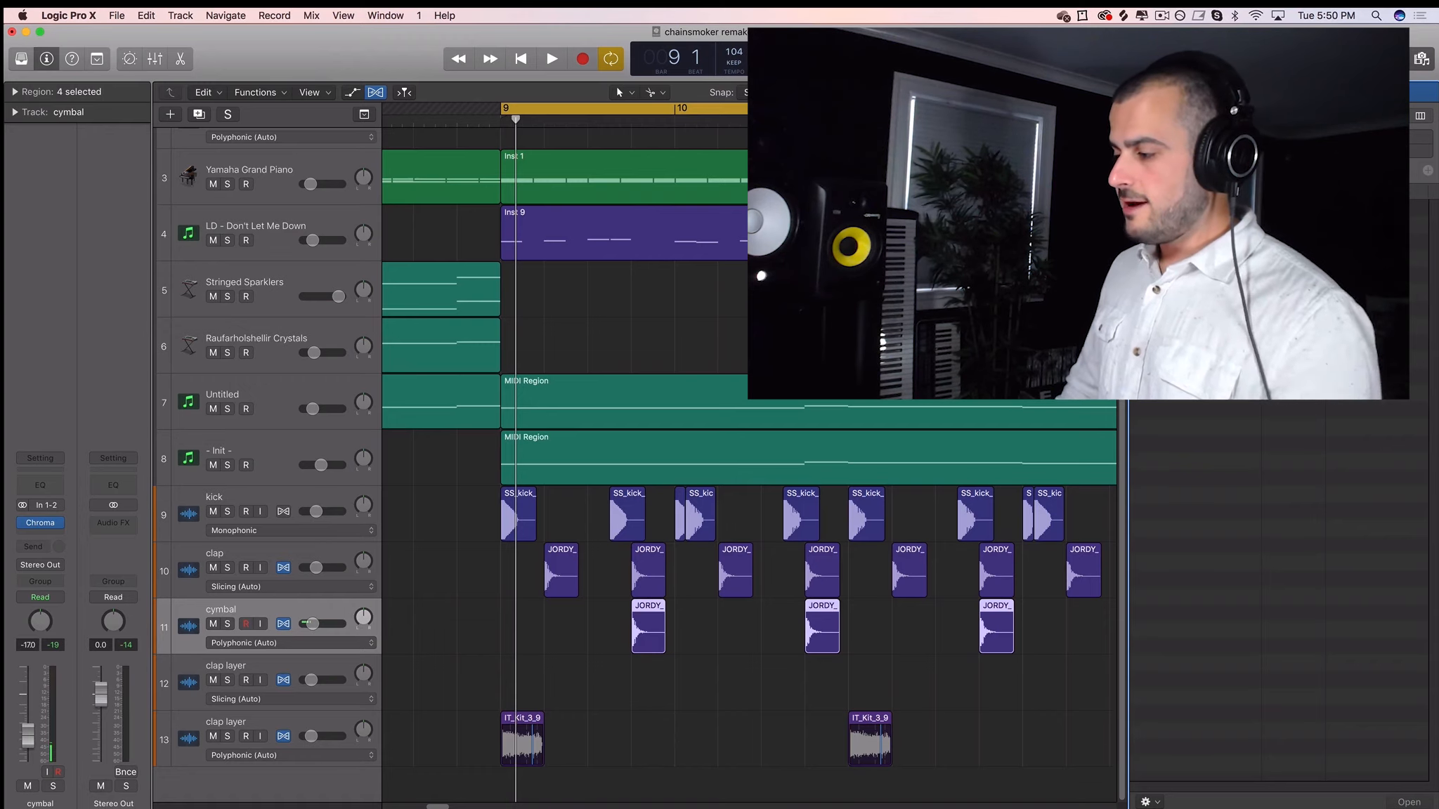
Place the drum_loop_hihats sample from the drums folder on track 12 near bar 9 and hide the file browser
left_click_drag(1250, 234, 571, 675)
left_click_drag(705, 690, 610, 690)
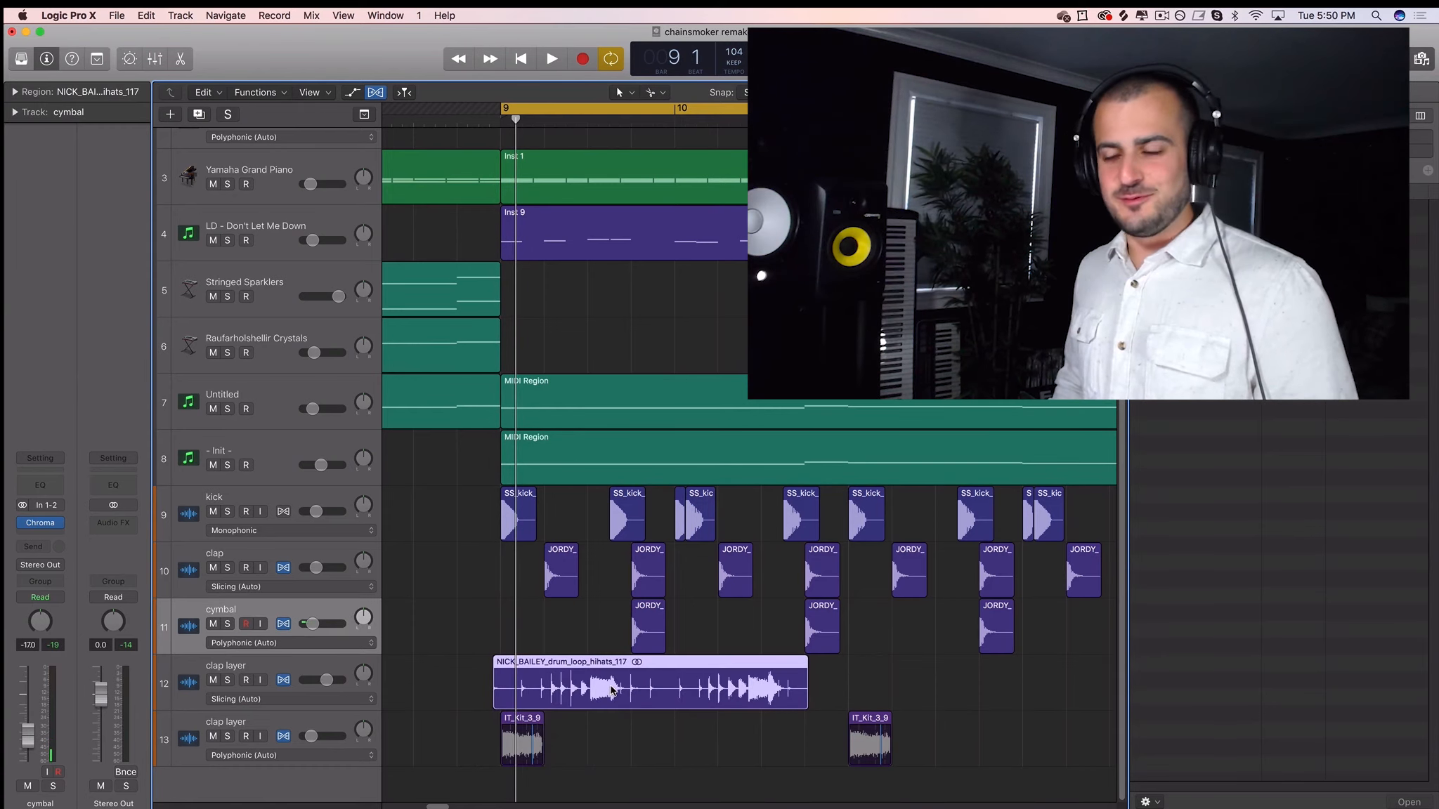
left_click_drag(1130, 693, 1246, 717)
left_click(1206, 715)
left_click(772, 689)
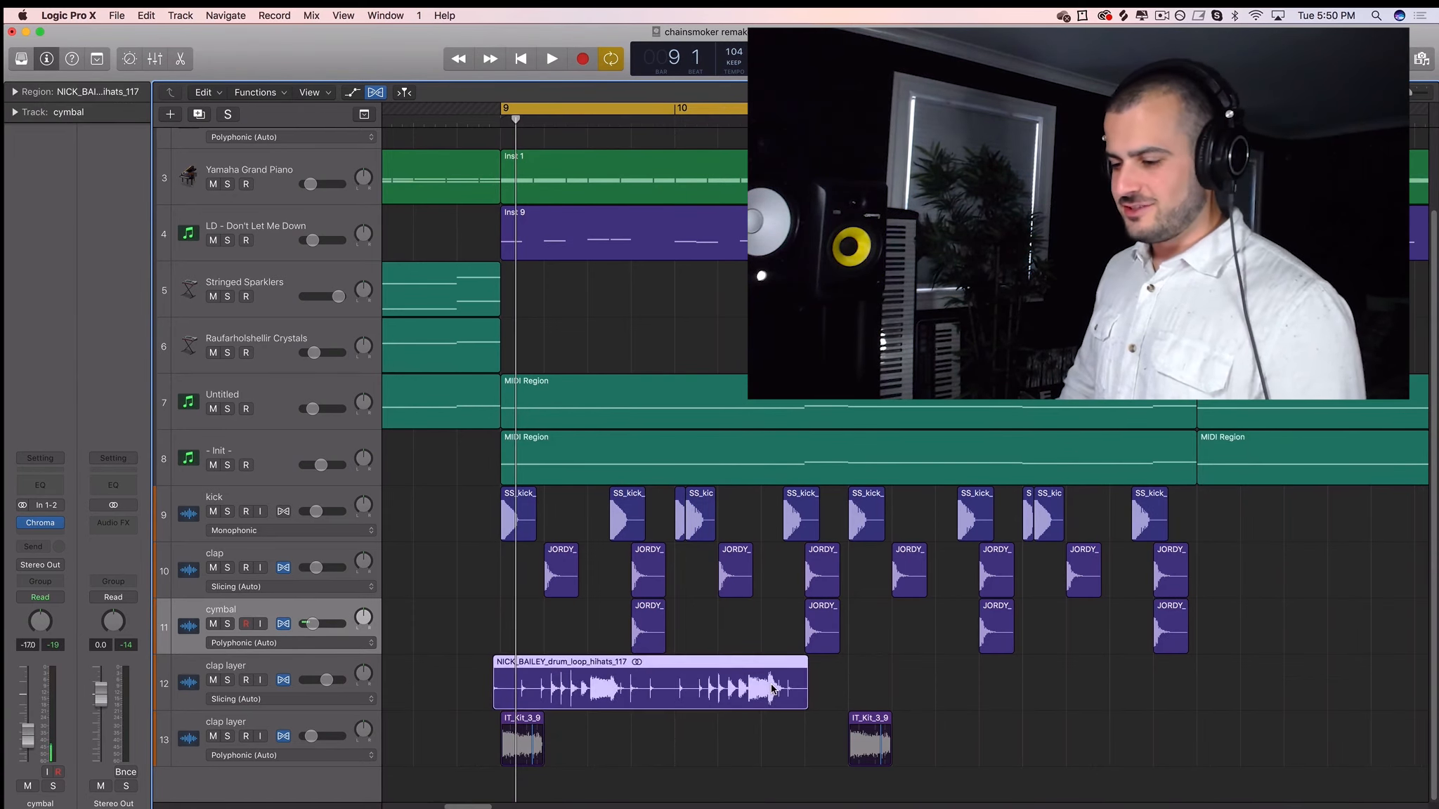
Audition the hi-hat loop on track 12 soloed, and turn the solo off again
left_click(330, 679)
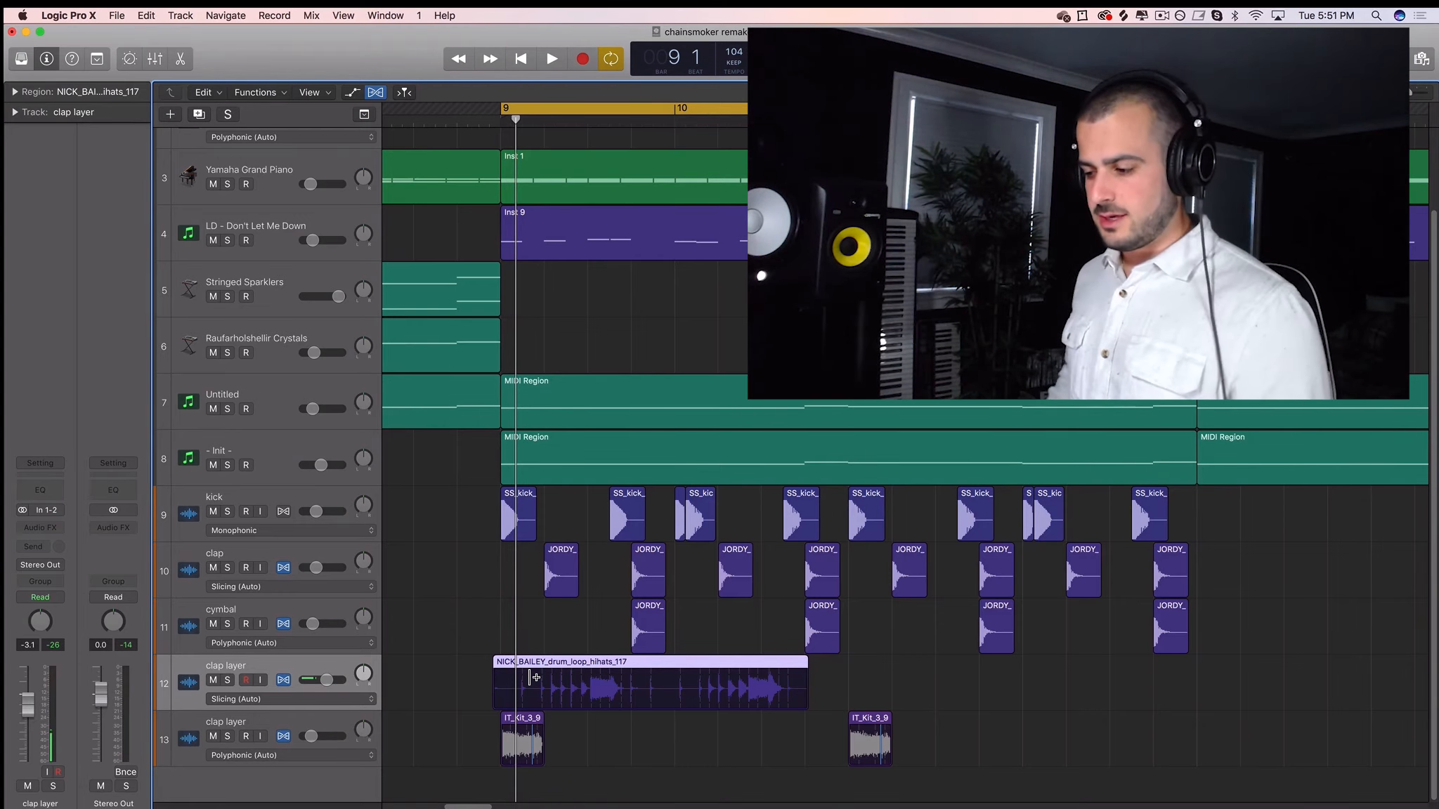
left_click_drag(1231, 620, 625, 618)
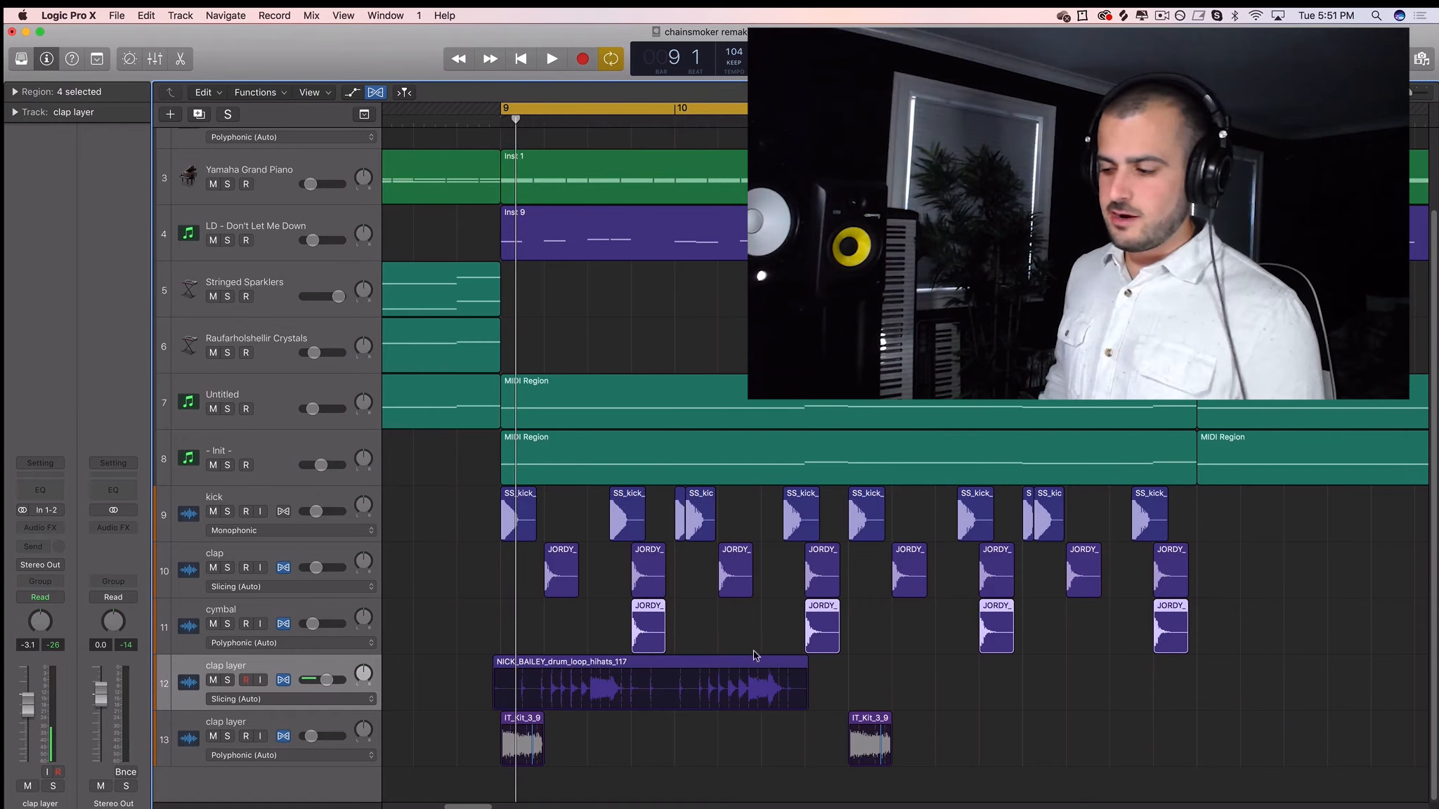
left_click(787, 687)
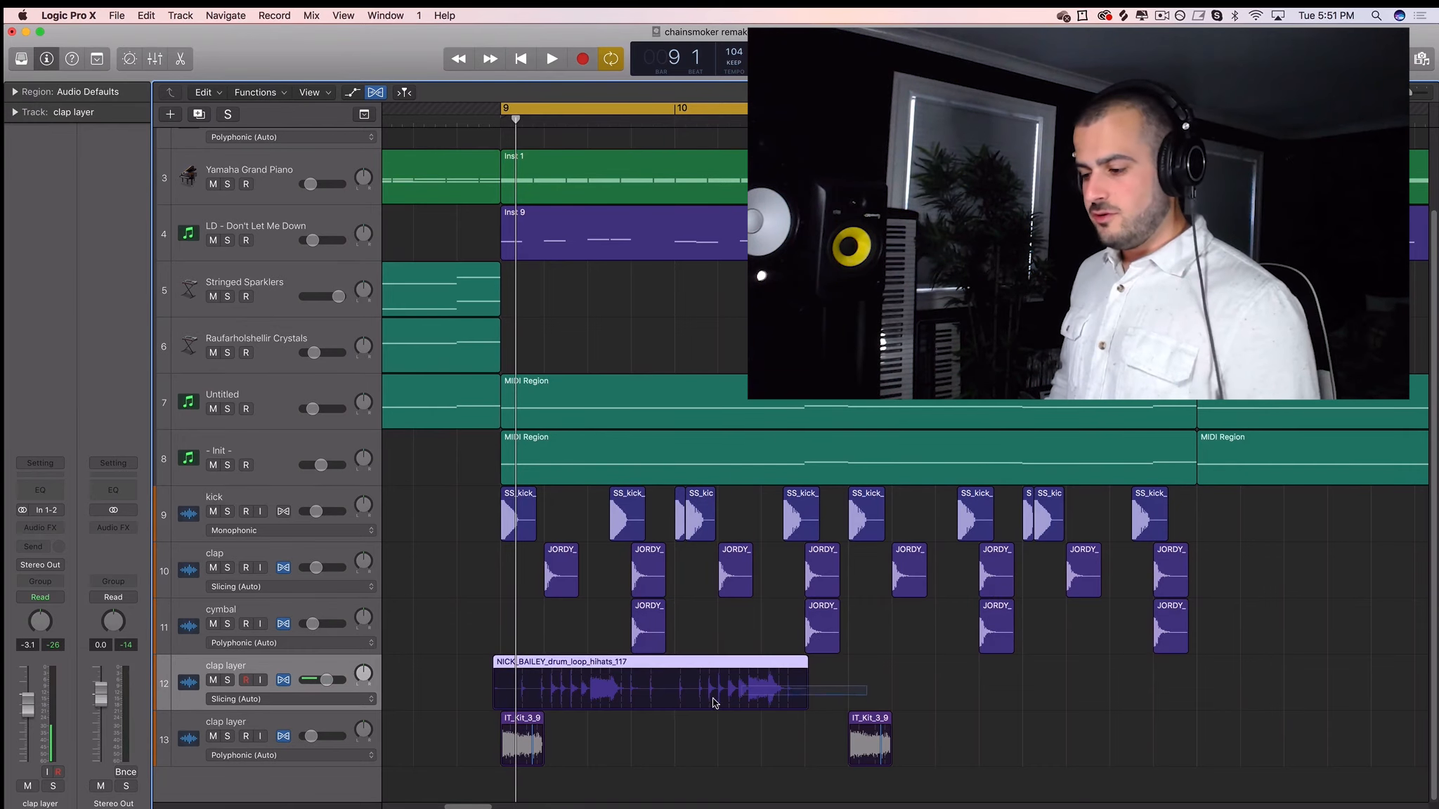
left_click(228, 680)
key("space")
key("space")
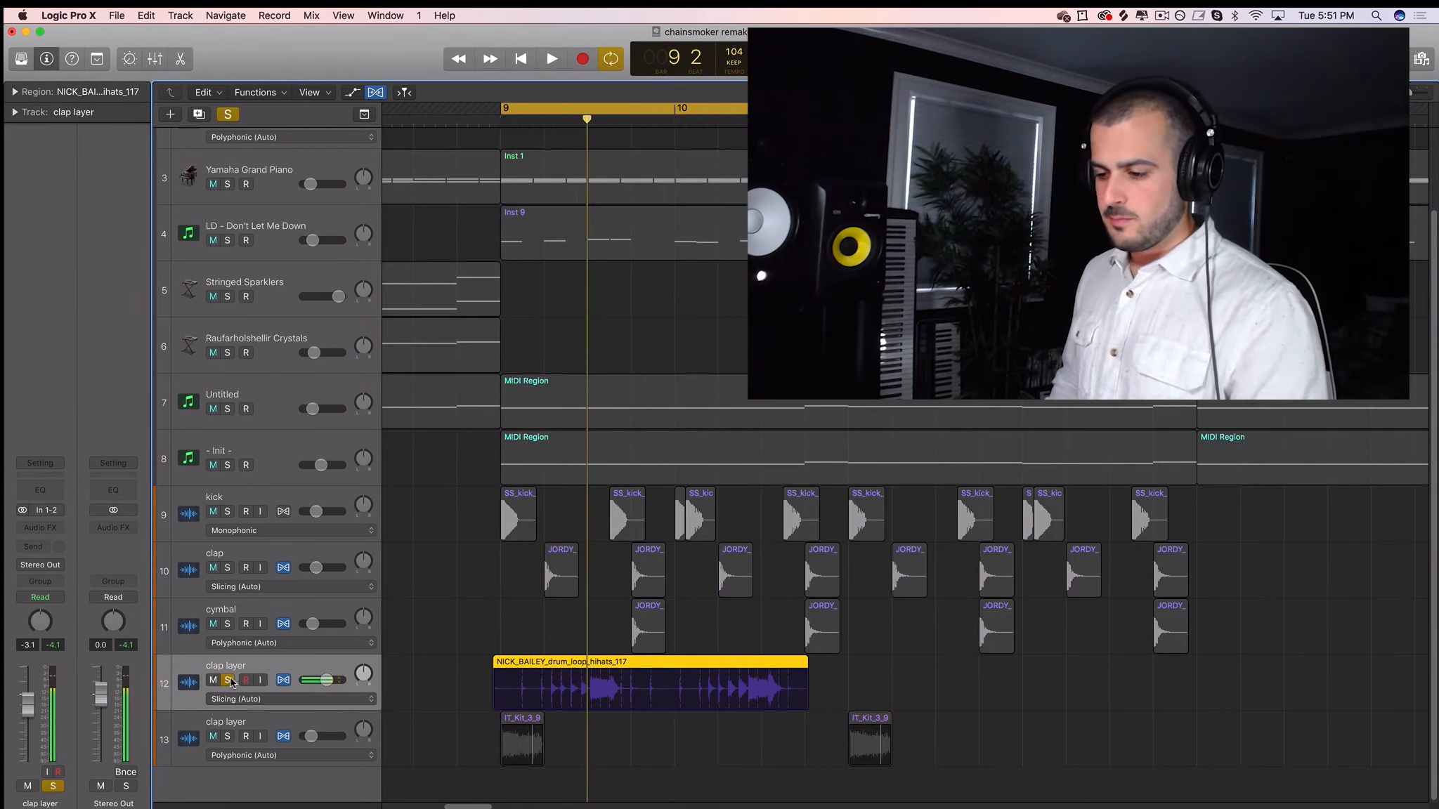
left_click(229, 680)
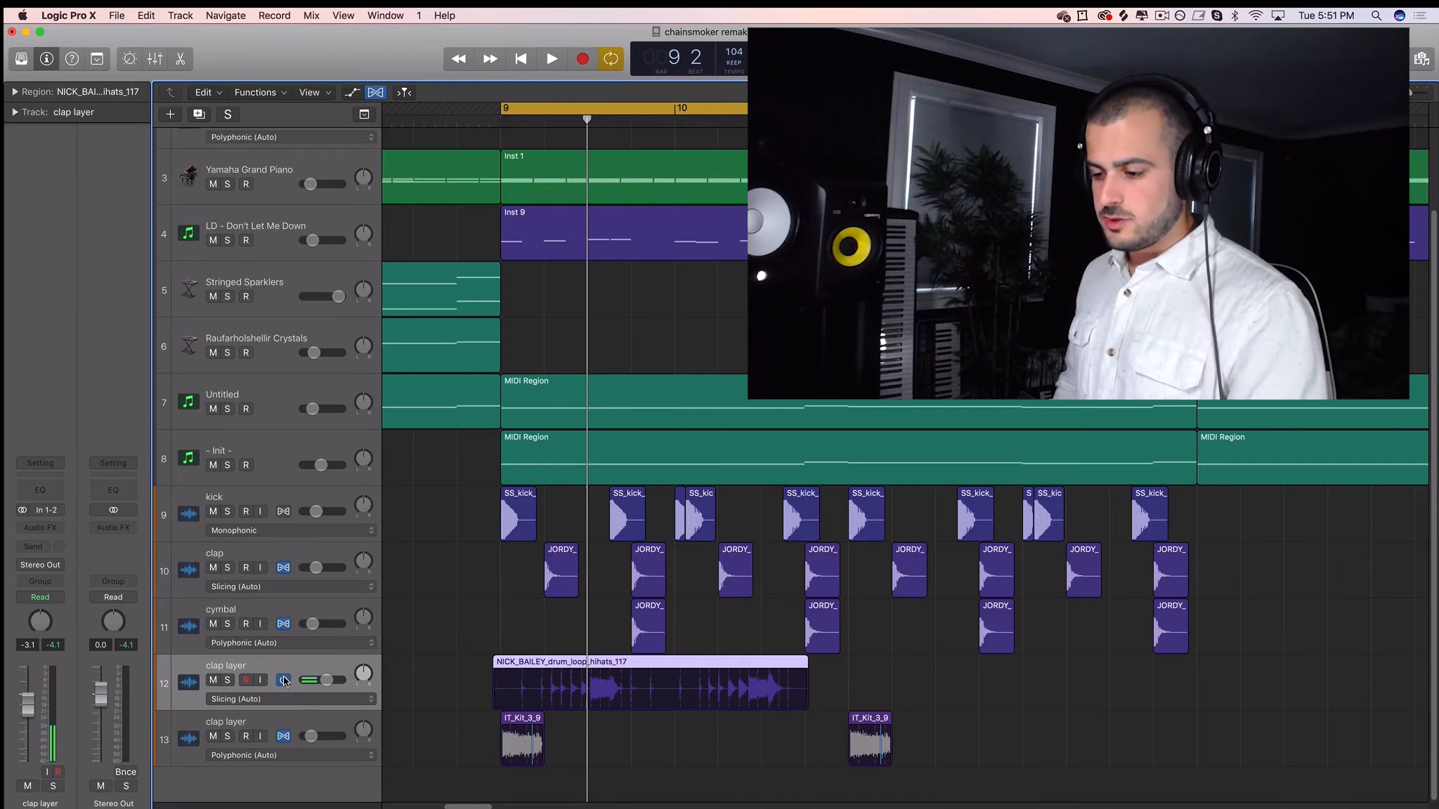
Time-stretch the hi-hat loop on track 12 so that it ends at bar 11
left_click_drag(802, 674, 848, 674)
left_click(874, 680)
left_click(811, 675)
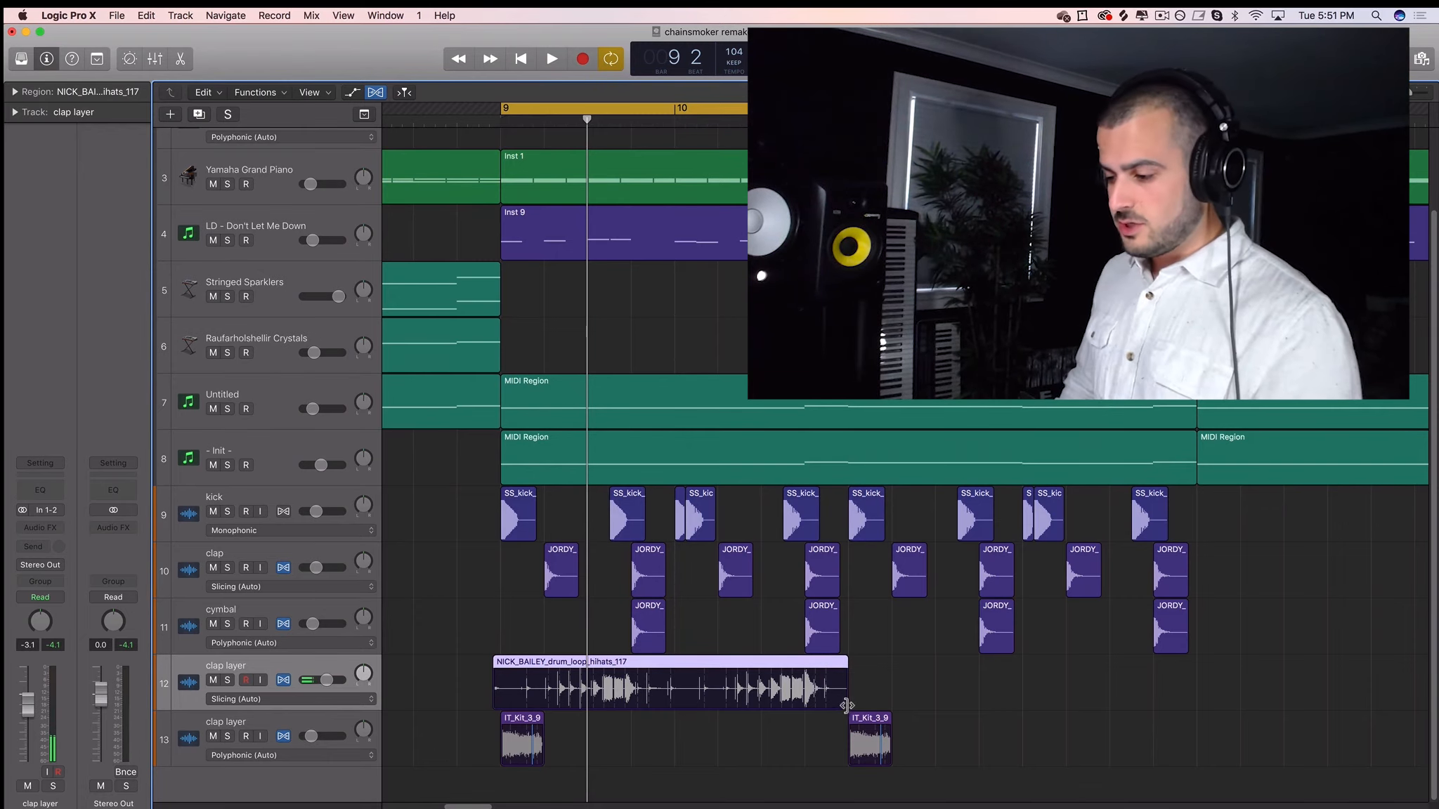
Cut the hi-hat loop down to a short fill that starts under the third clap in bar 10
left_click_drag(843, 698, 696, 663)
left_click_drag(799, 671, 780, 673)
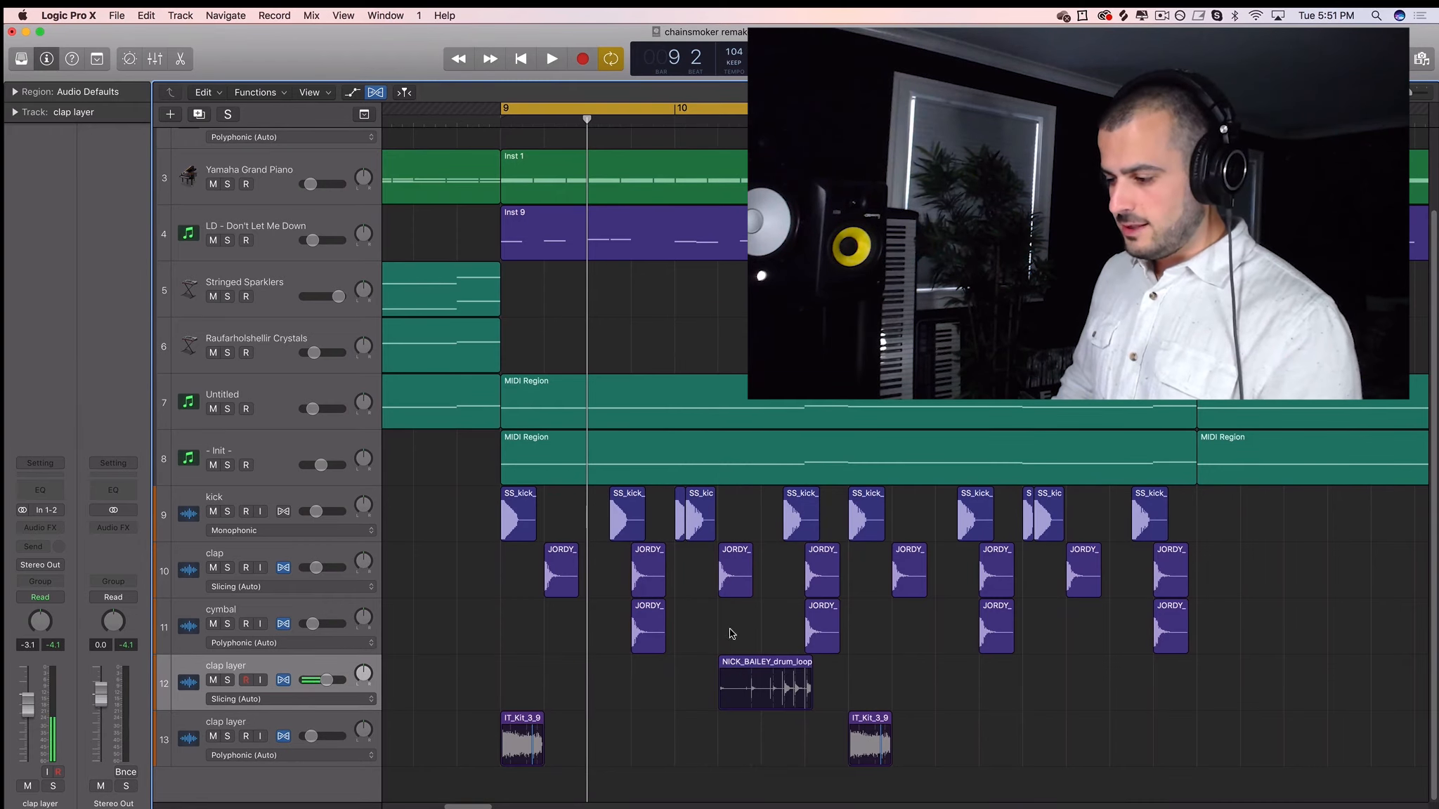
left_click(784, 681)
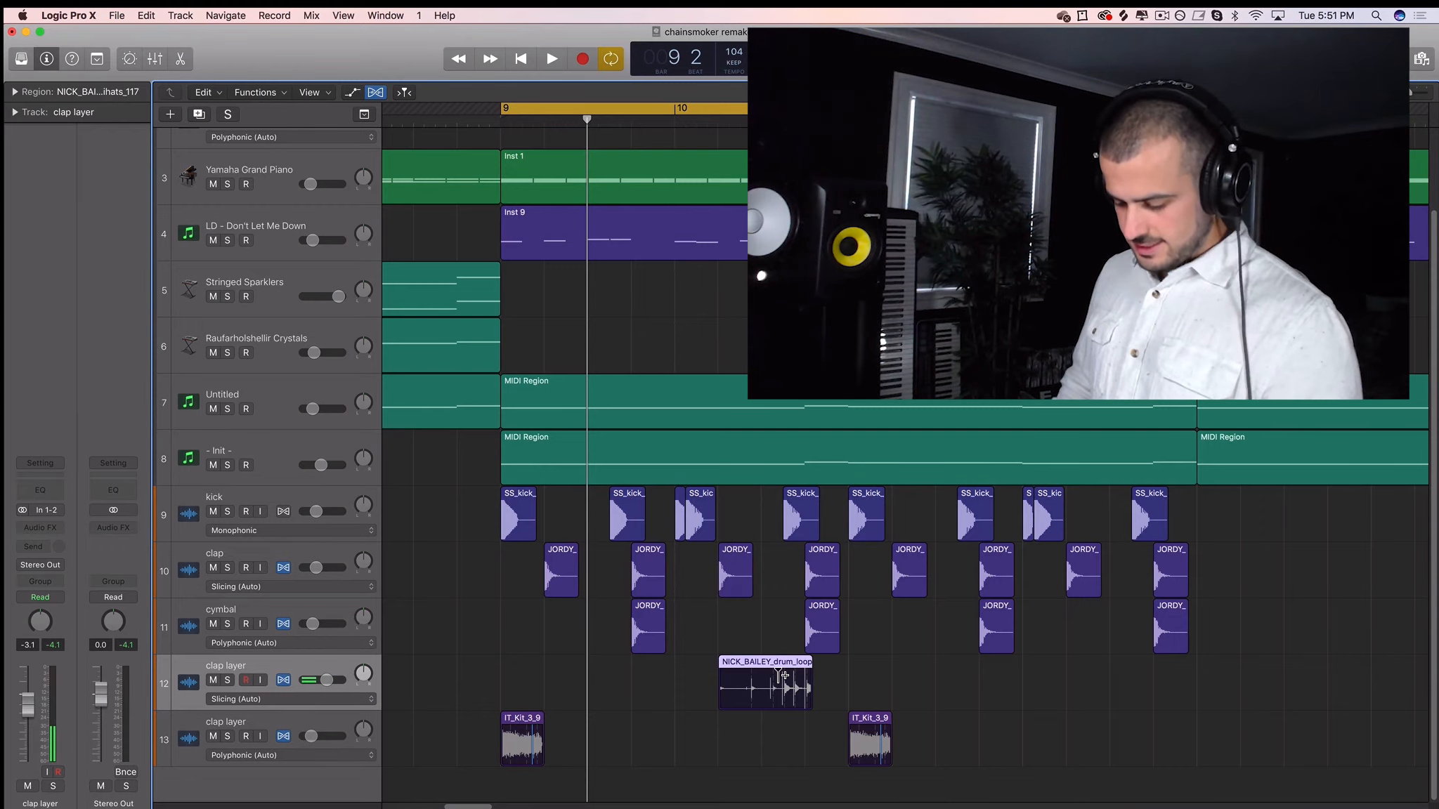
Duplicate the short hi-hat fill and align the copy's start with the seventh clap in bar 12
key("super+r")
left_click_drag(708, 670, 736, 571)
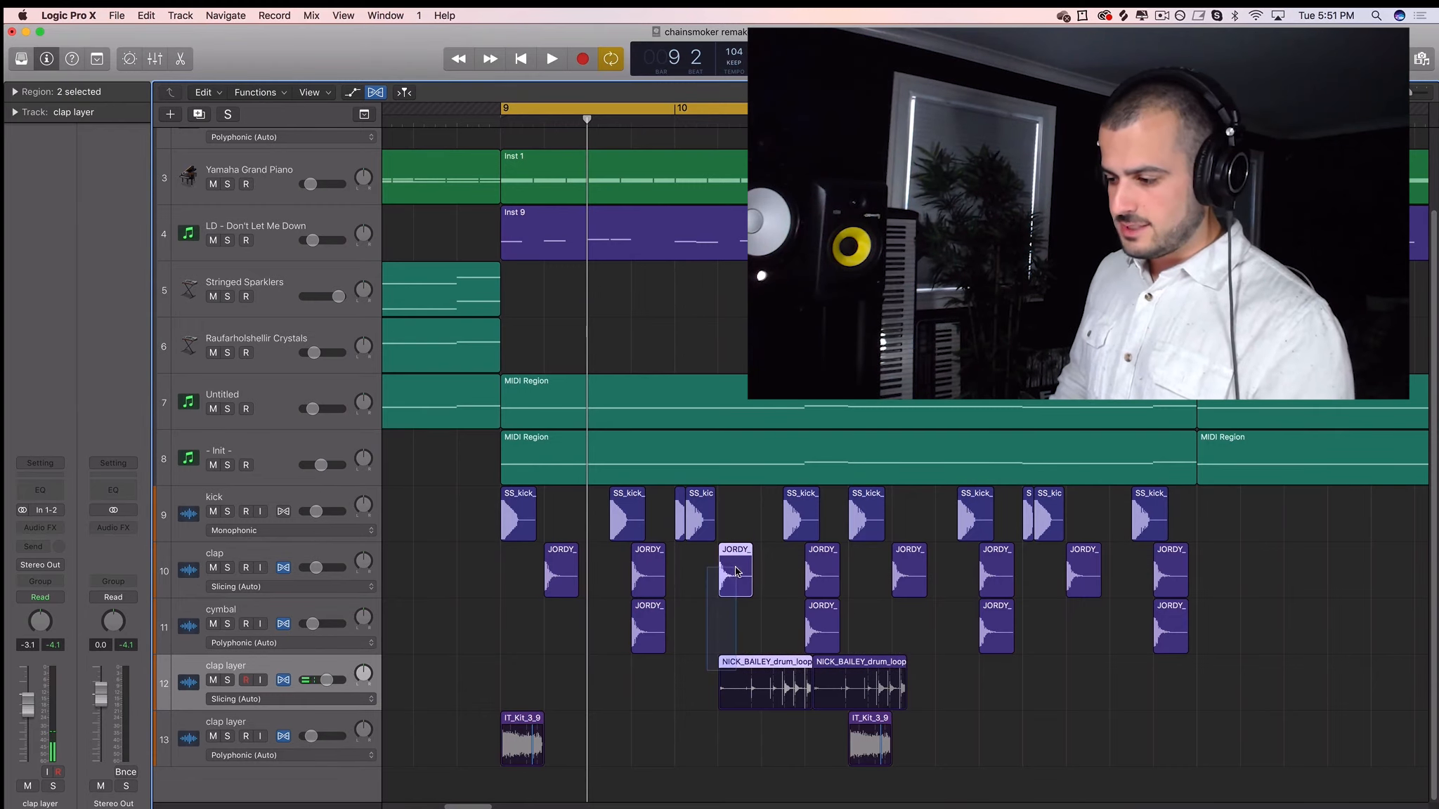
left_click_drag(845, 668, 1101, 679)
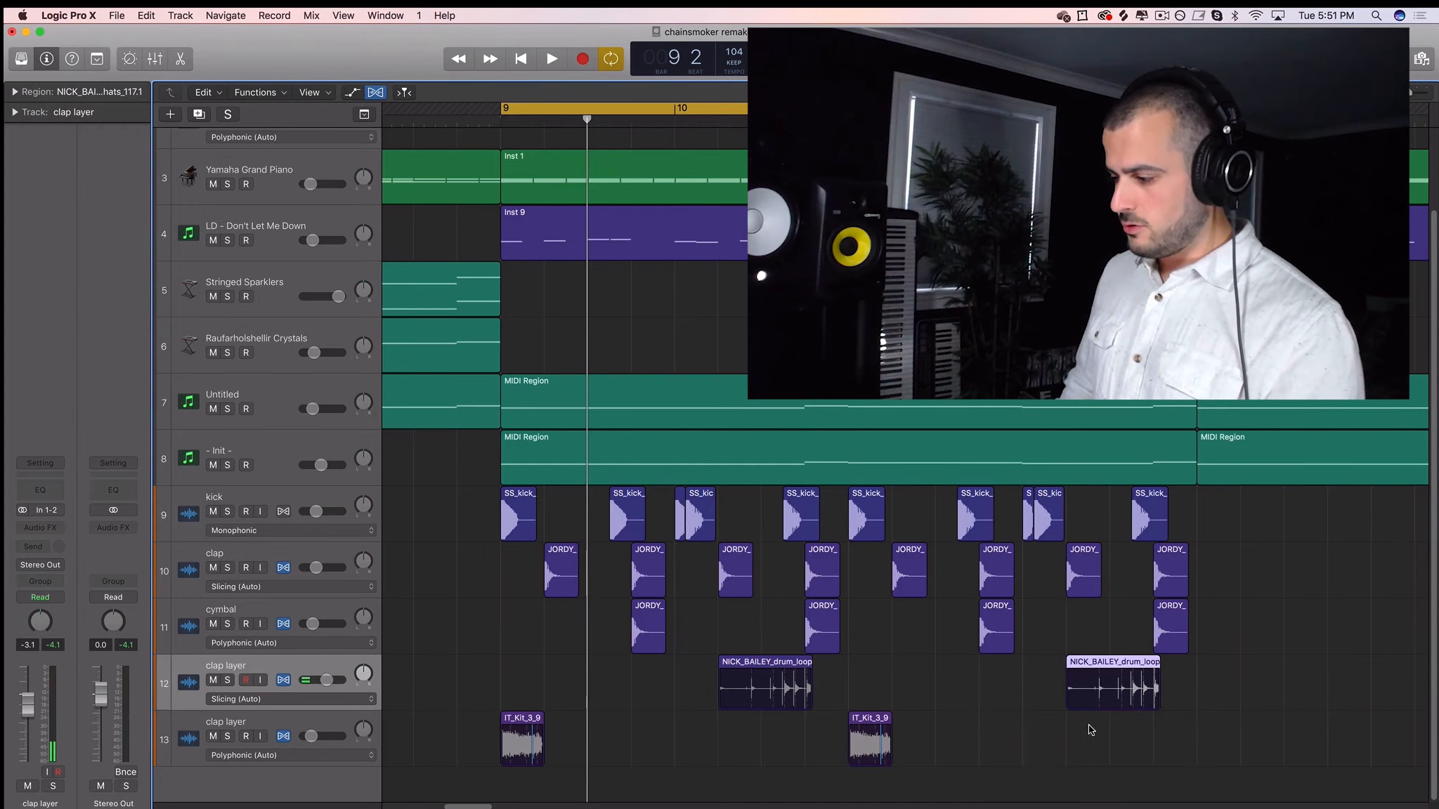
Trim the ends of both hi-hat fills so each stops where the following clap begins
mouse_move(809, 702)
left_mouse_down()
mouse_move(883, 696)
mouse_move(804, 699)
left_mouse_up()
left_click(1156, 692)
left_click_drag(1155, 692, 1152, 692)
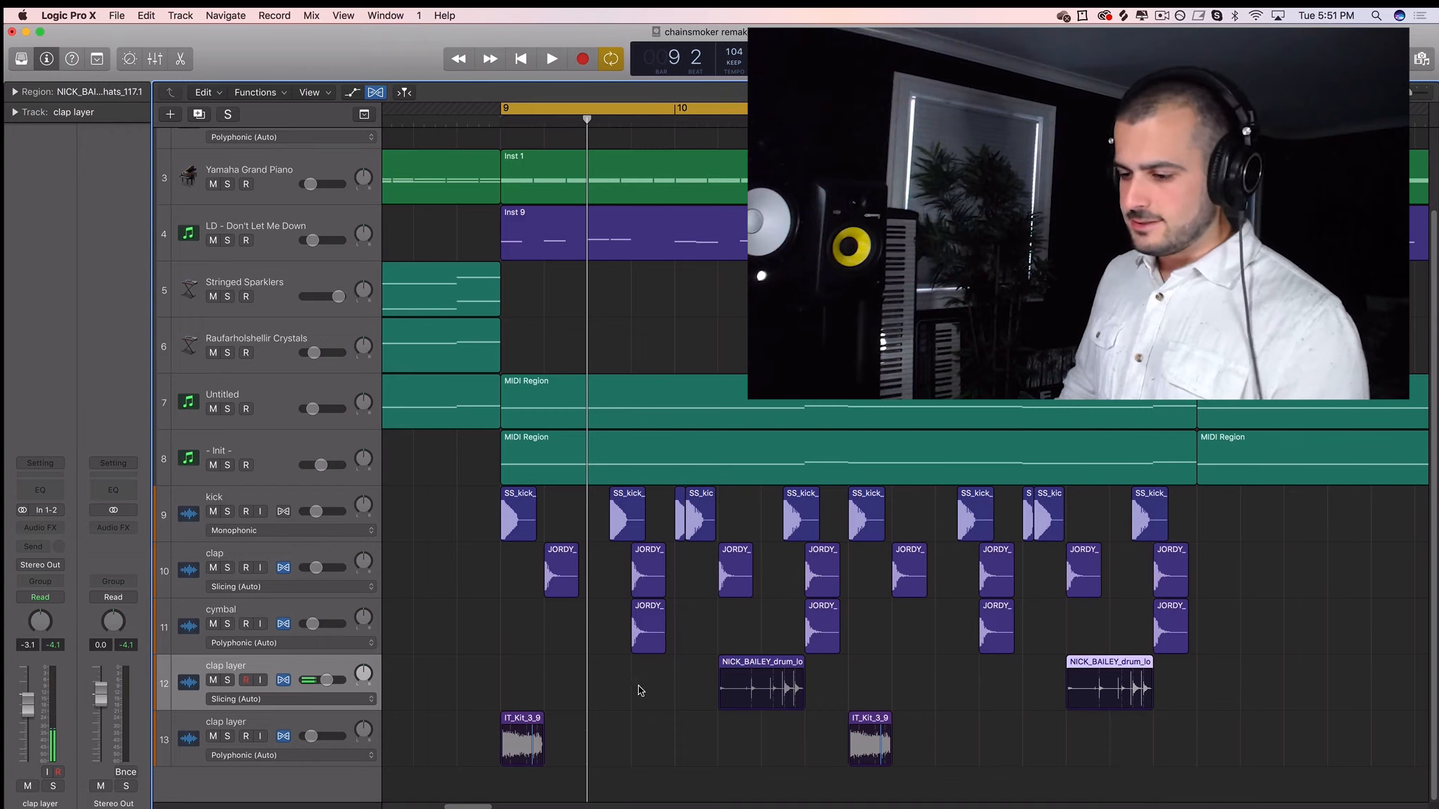
Lower the hi-hat track's volume to -16.0 dB while playing the pattern from bar 9
left_click_drag(324, 680, 310, 680)
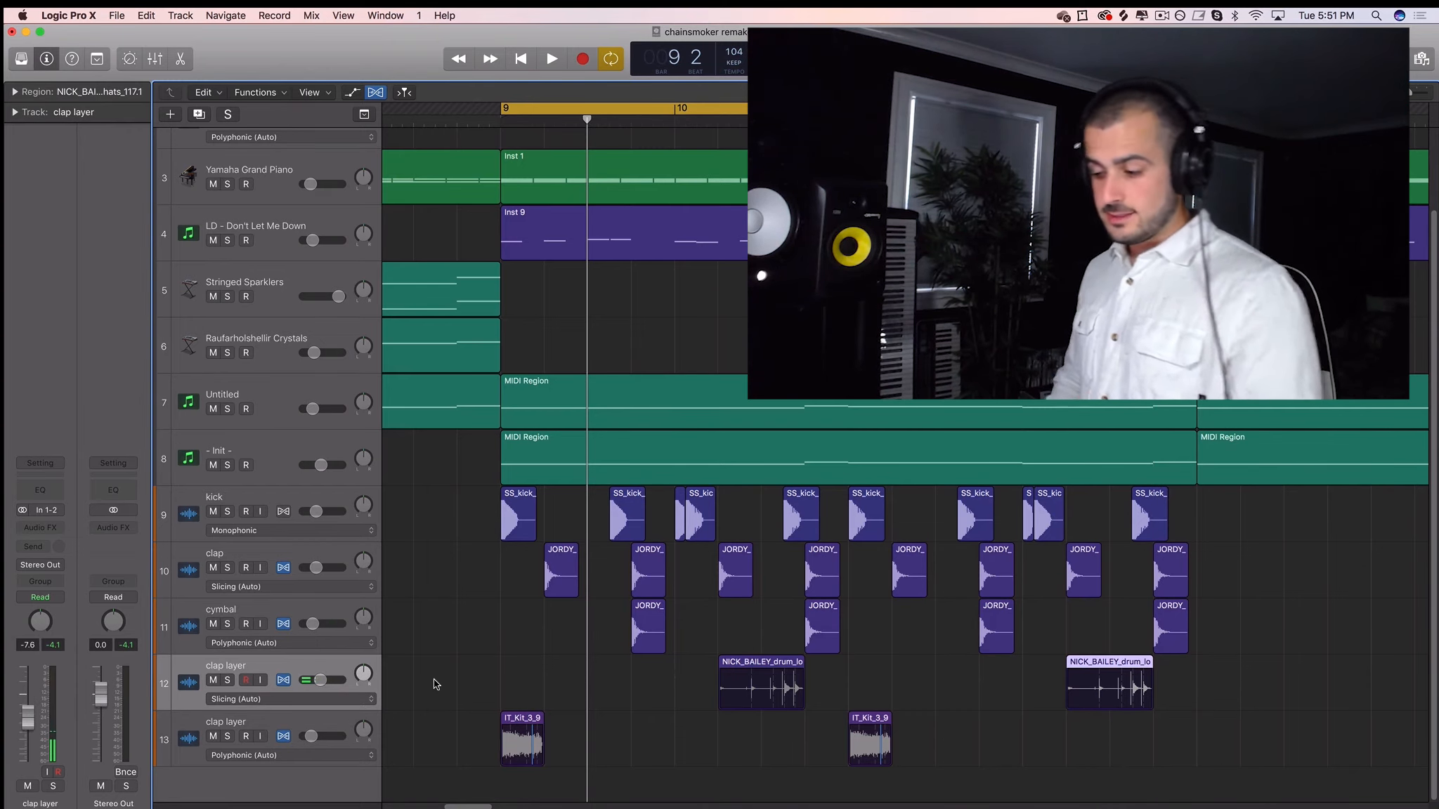
key("space")
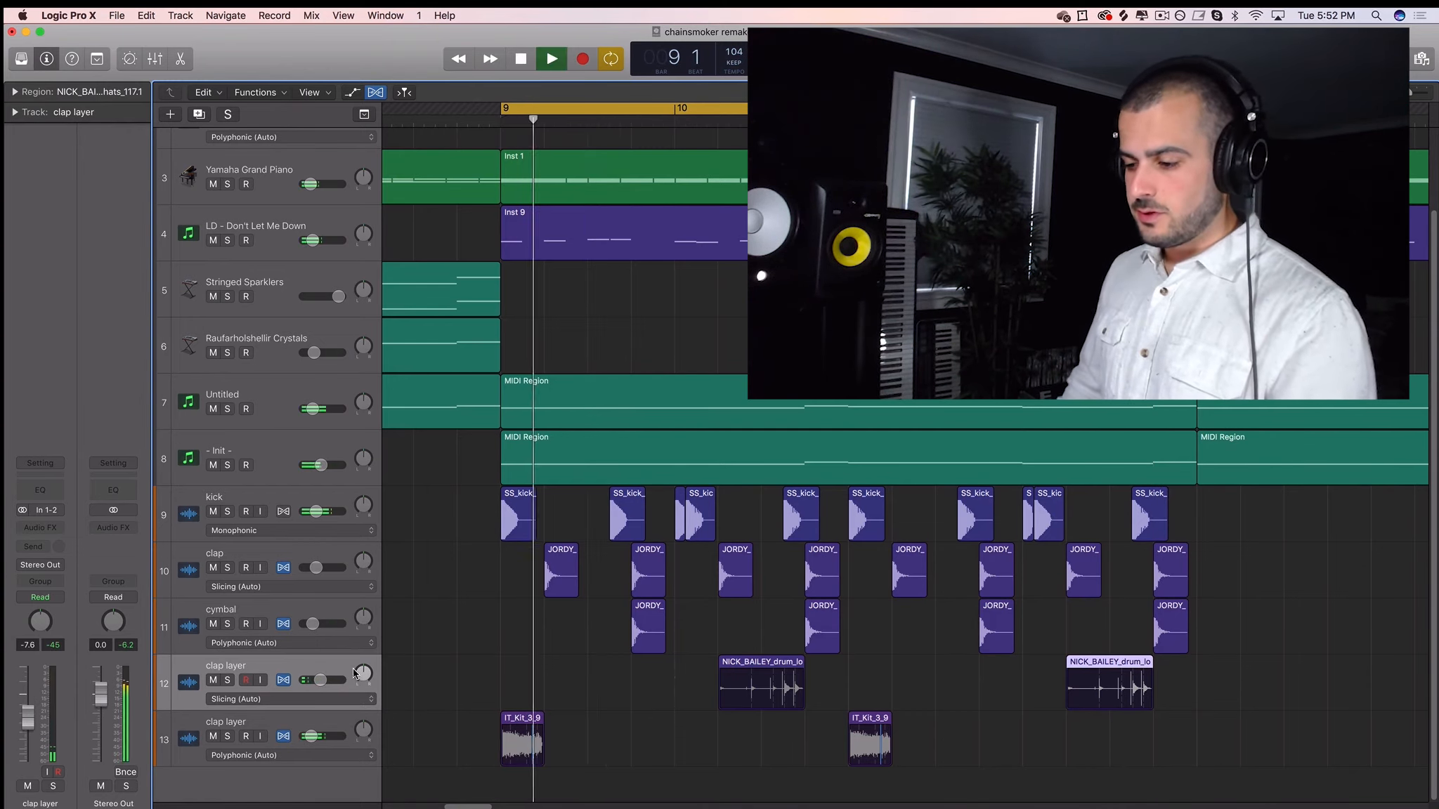
left_click_drag(320, 680, 311, 690)
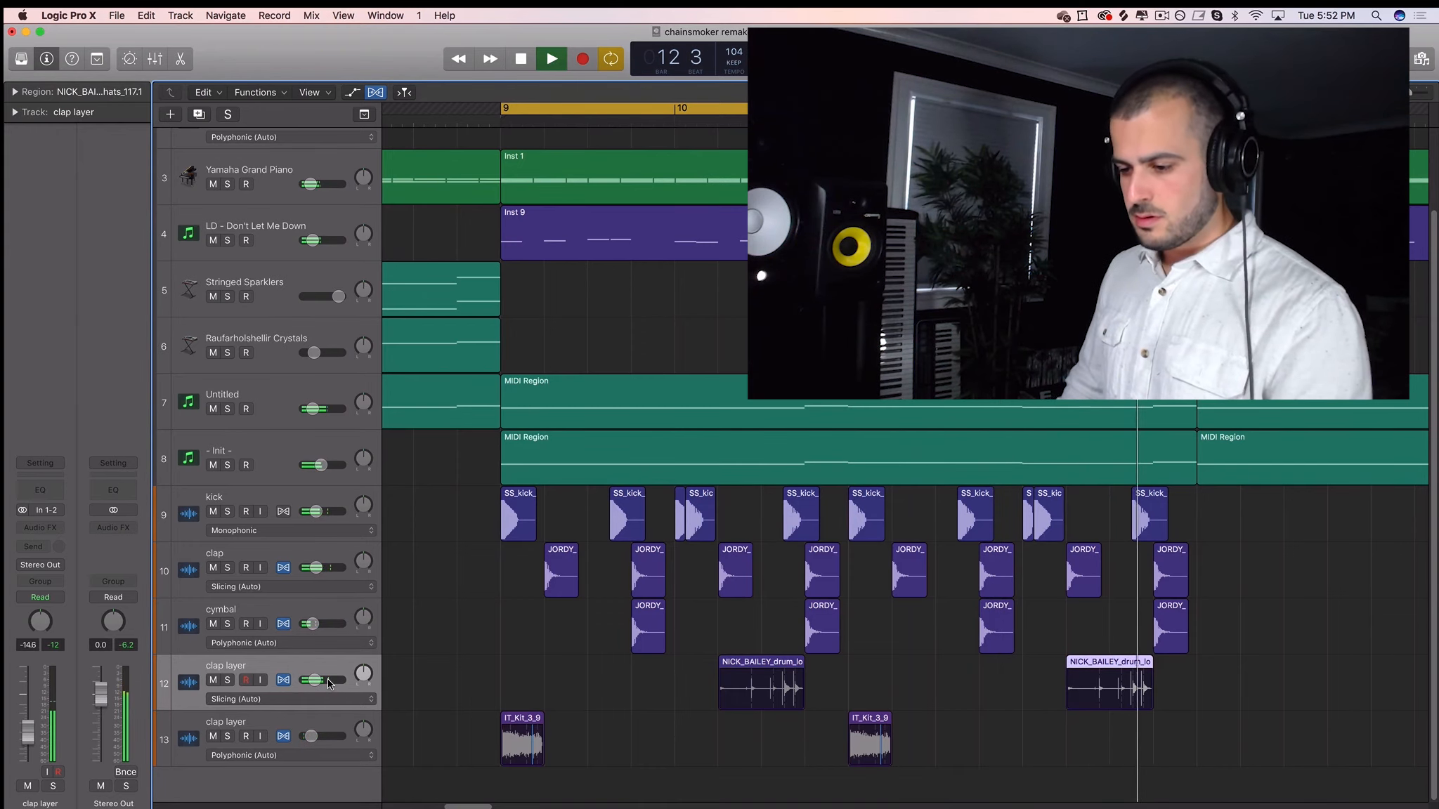
left_click_drag(329, 682, 315, 687)
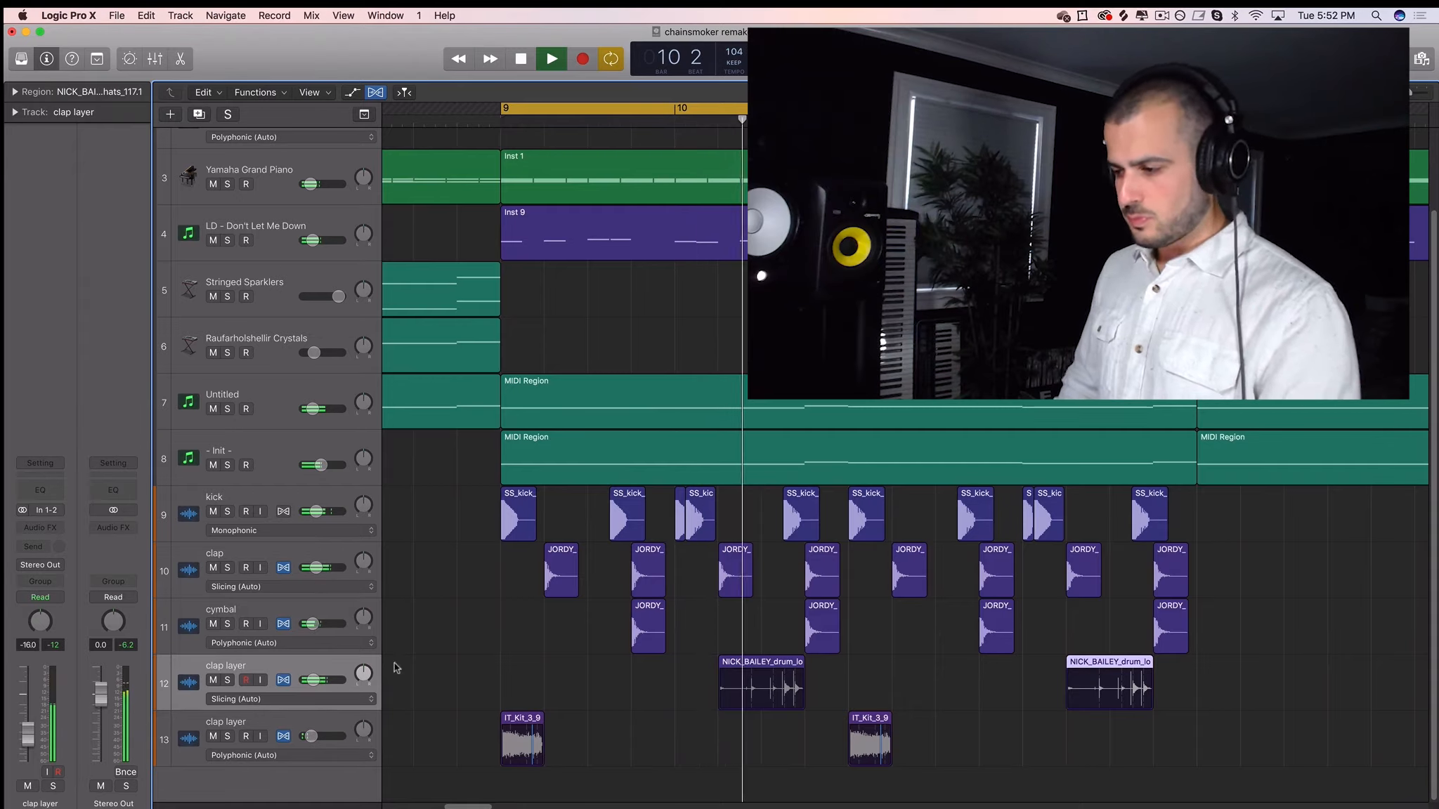